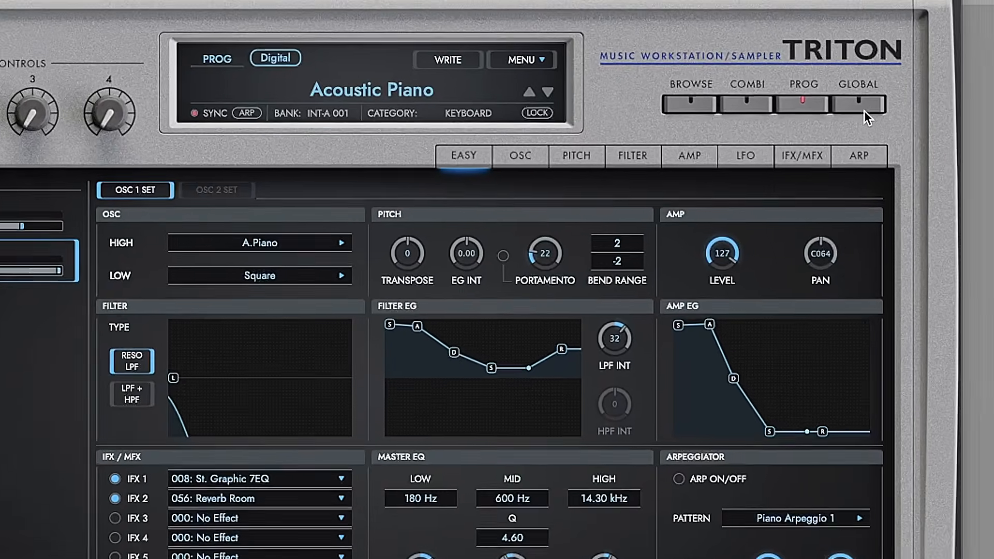
Review the global settings, including the maximum voice number and output gain, and return to program mode
{"action": "left_click", "coordinate": [864, 109]}
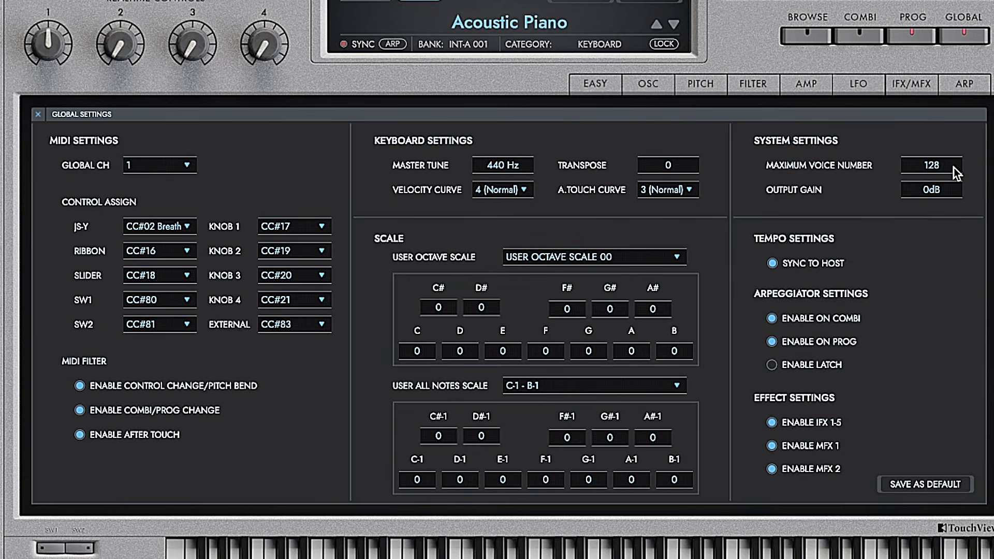
{"action": "left_click", "coordinate": [959, 20]}
{"action": "left_click_drag", "start_coordinate": [955, 165], "coordinate": [956, 196]}
{"action": "mouse_move", "coordinate": [940, 193]}
{"action": "left_mouse_down"}
{"action": "mouse_move", "coordinate": [945, 167]}
{"action": "mouse_move", "coordinate": [948, 193]}
{"action": "left_mouse_up"}
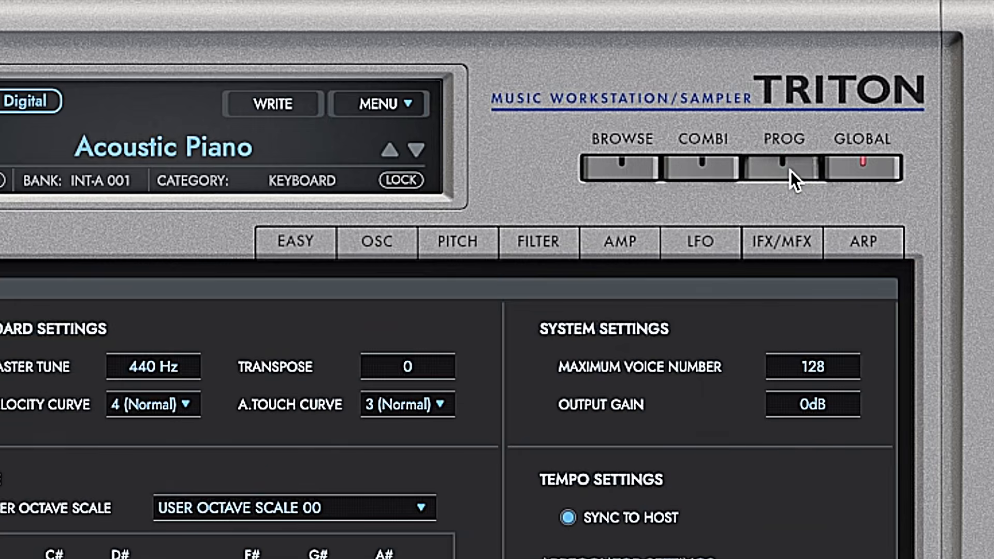
{"action": "left_click", "coordinate": [791, 171]}
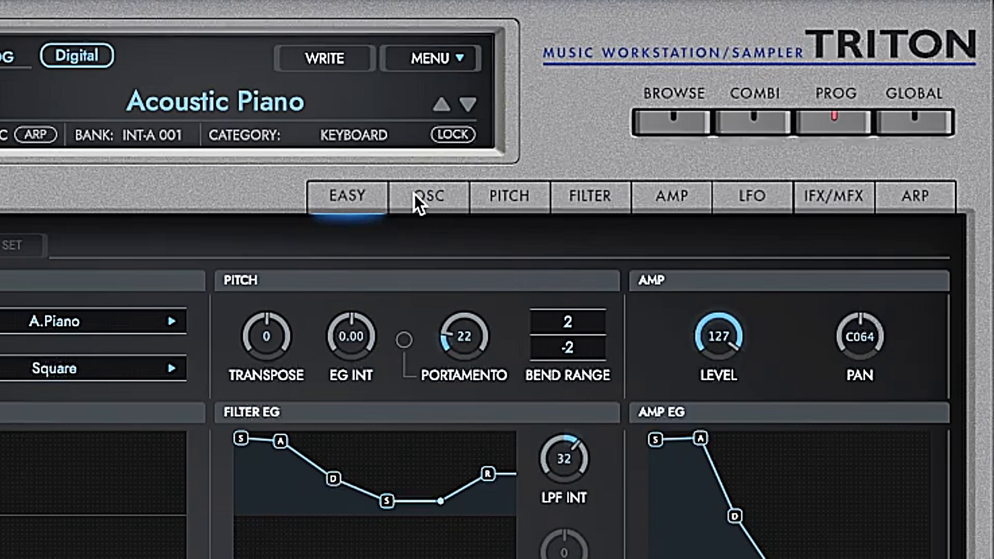
Look through the Acoustic Piano program's OSC, Pitch, Filter, Amp and LFO pages, ending on the Easy page
{"action": "left_click", "coordinate": [416, 197]}
{"action": "left_click", "coordinate": [503, 200]}
{"action": "left_click", "coordinate": [591, 202]}
{"action": "left_click", "coordinate": [673, 202]}
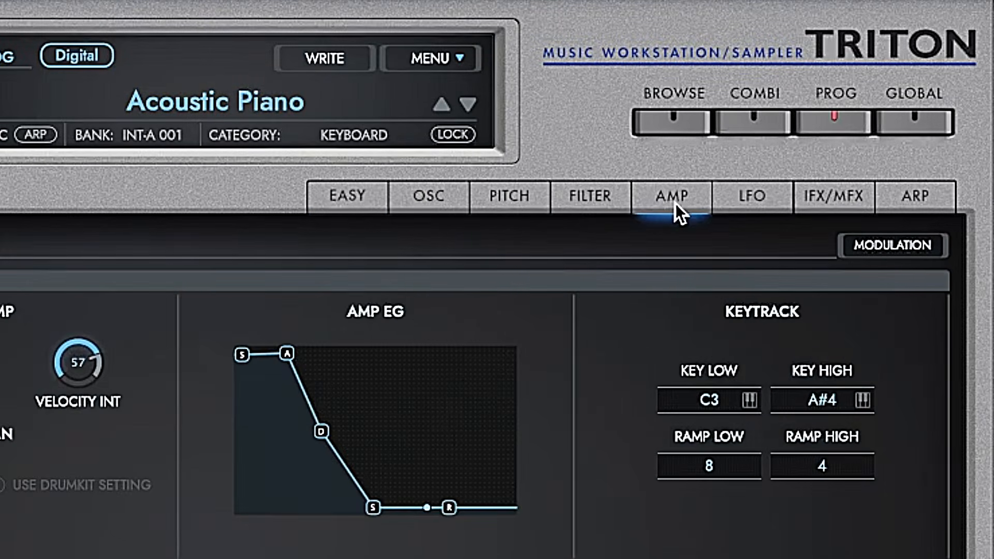
{"action": "left_click", "coordinate": [751, 200]}
{"action": "left_click", "coordinate": [337, 196]}
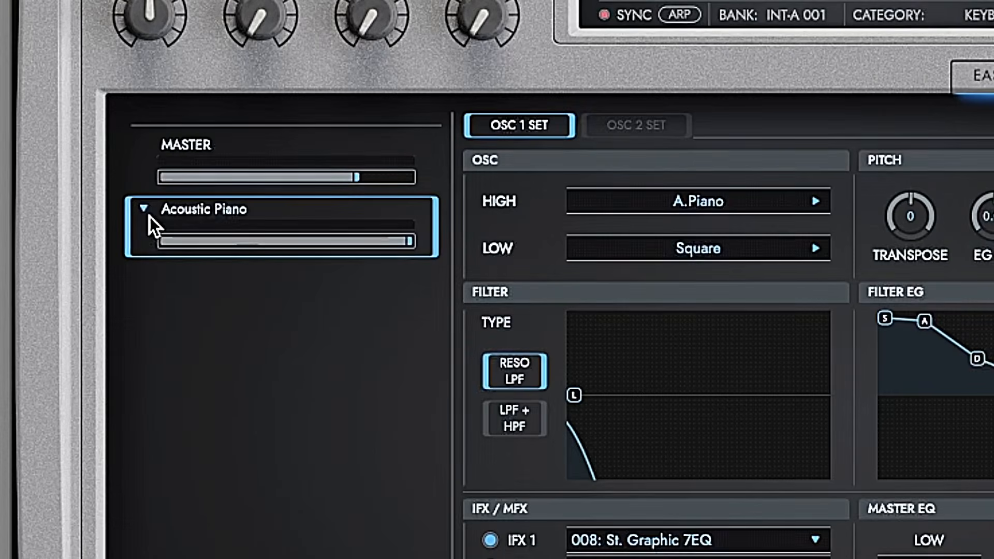
Lower the master volume slightly to about 99 and check the Acoustic Piano program's volume
{"action": "mouse_move", "coordinate": [368, 178]}
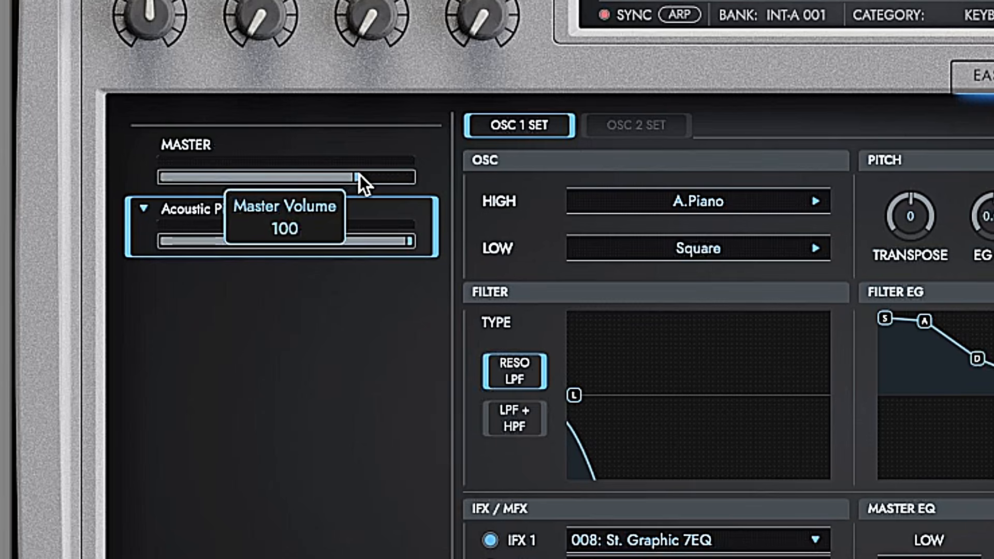
{"action": "mouse_move", "coordinate": [356, 179]}
{"action": "left_mouse_down"}
{"action": "mouse_move", "coordinate": [264, 180]}
{"action": "mouse_move", "coordinate": [361, 179]}
{"action": "left_mouse_up"}
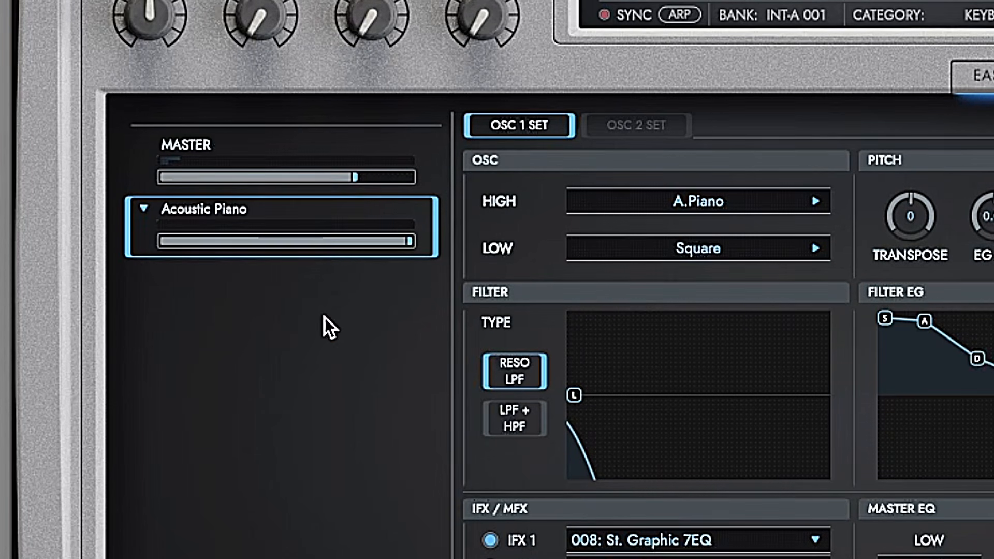
{"action": "mouse_move", "coordinate": [402, 237]}
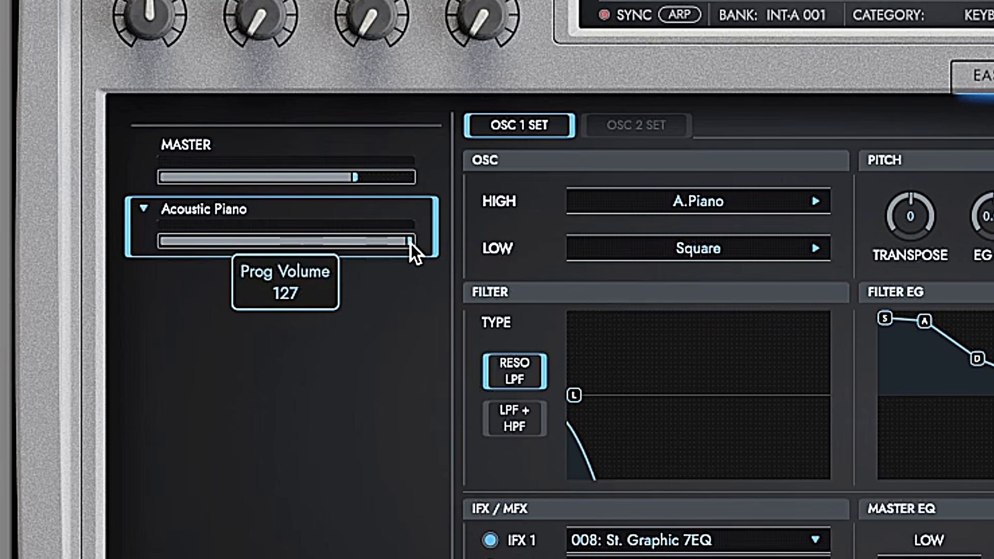
Copy the Acoustic Piano program's OSC 1 set and view its paste options without pasting
{"action": "left_click", "coordinate": [146, 208]}
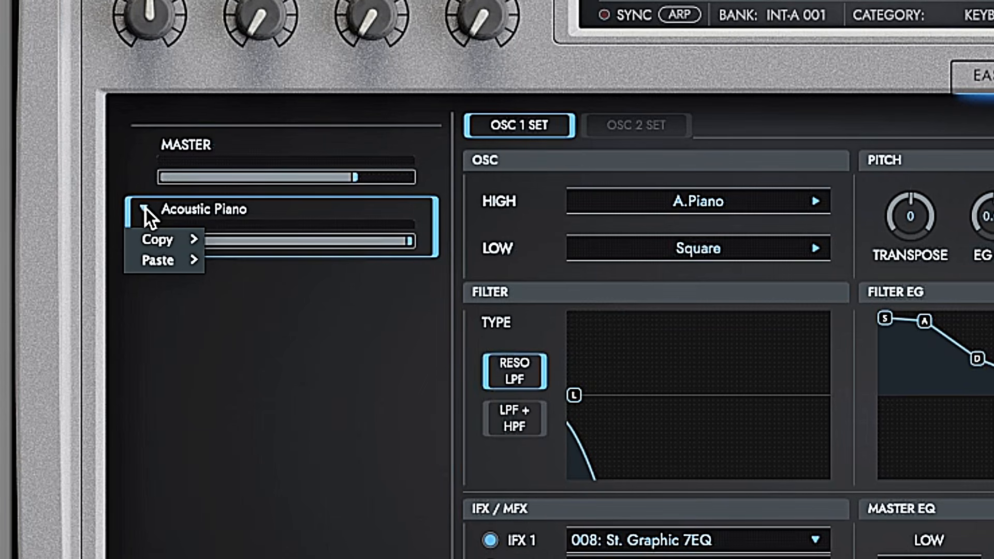
{"action": "mouse_move", "coordinate": [177, 240]}
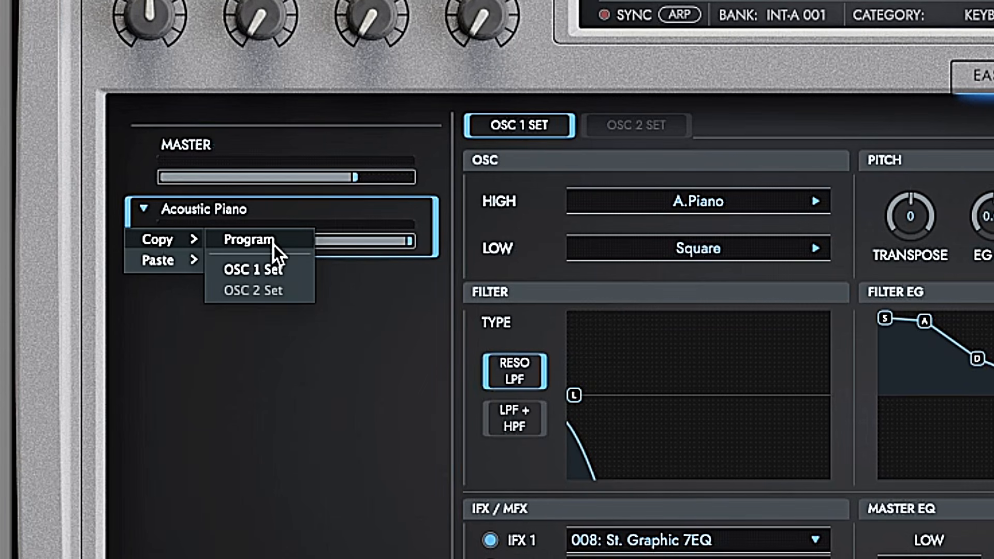
{"action": "left_click", "coordinate": [278, 270]}
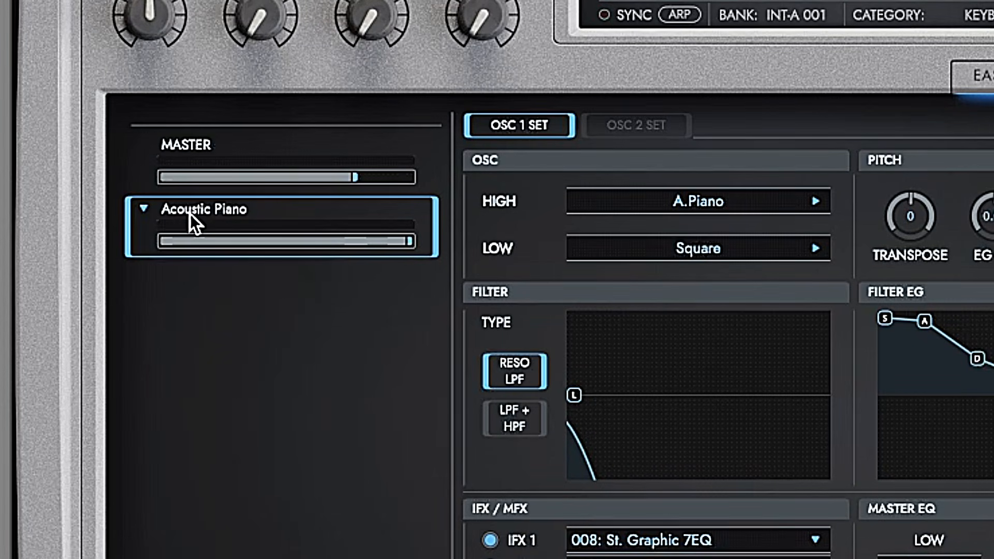
{"action": "left_click", "coordinate": [146, 208]}
{"action": "mouse_move", "coordinate": [174, 258]}
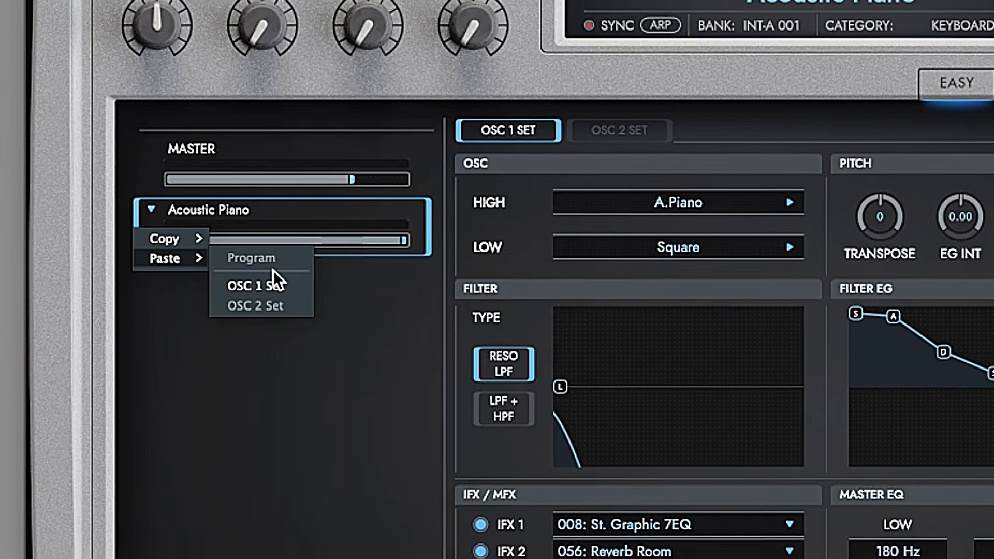
{"action": "left_click", "coordinate": [370, 286]}
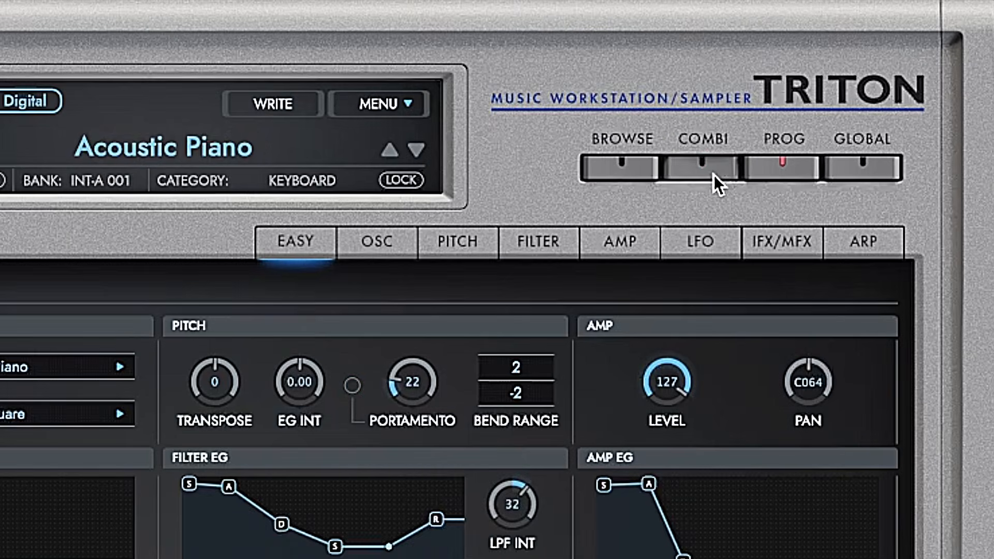
View the EP Stack (Knobs) combi in Combi mode and return to program mode
{"action": "left_click", "coordinate": [725, 146]}
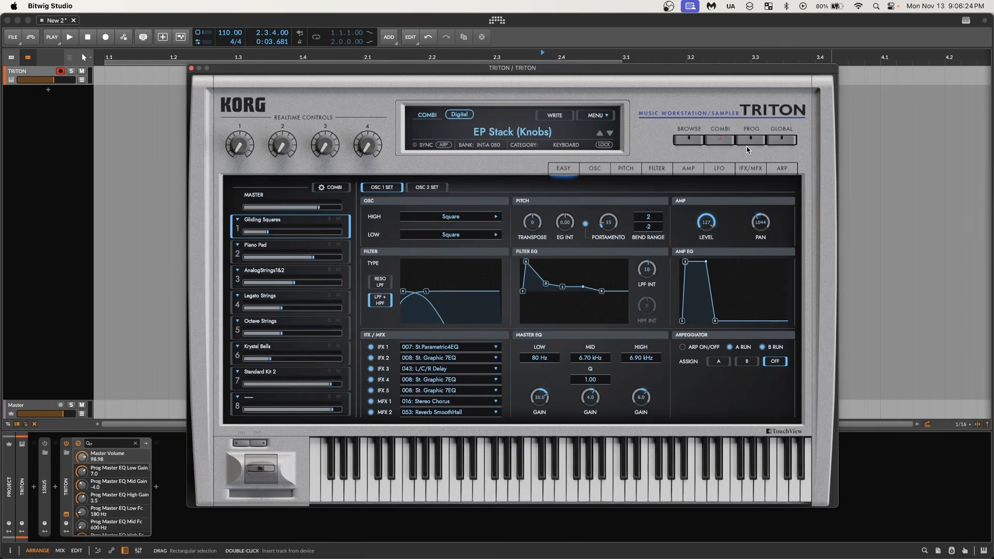
{"action": "left_click", "coordinate": [751, 140]}
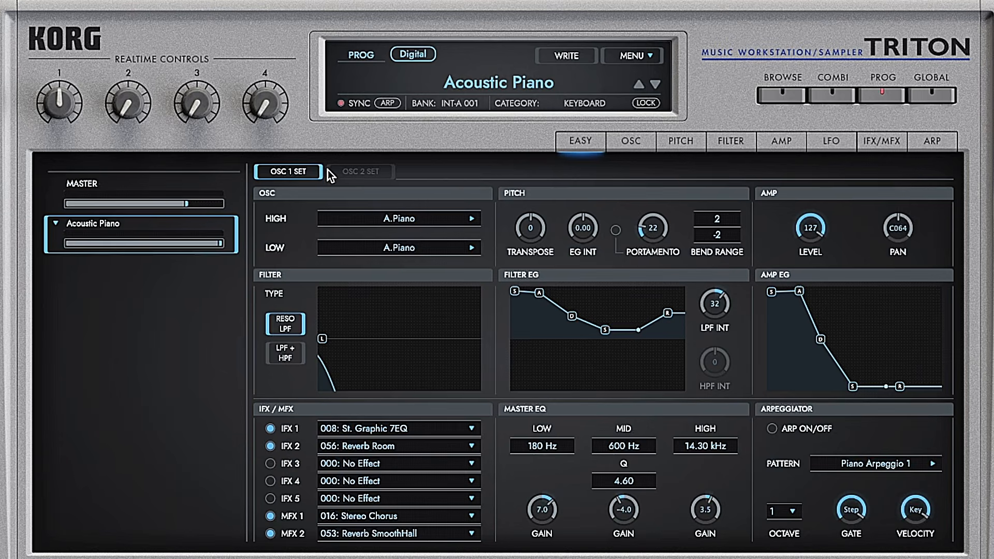
Examine the Acoustic Piano program's Pitch, Filter and Amp pages and return to the Easy page
{"action": "left_click", "coordinate": [679, 147]}
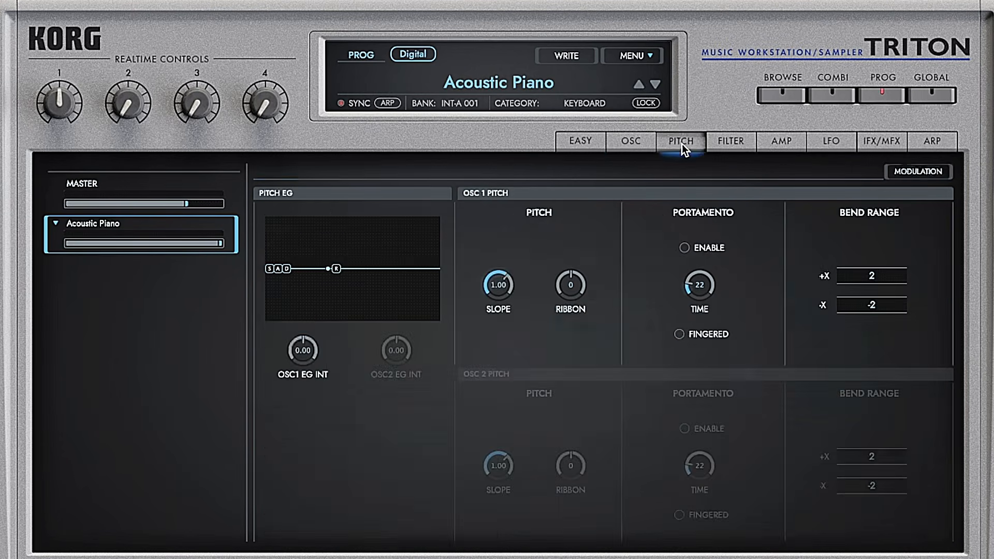
{"action": "left_click", "coordinate": [734, 145]}
{"action": "left_click", "coordinate": [794, 141]}
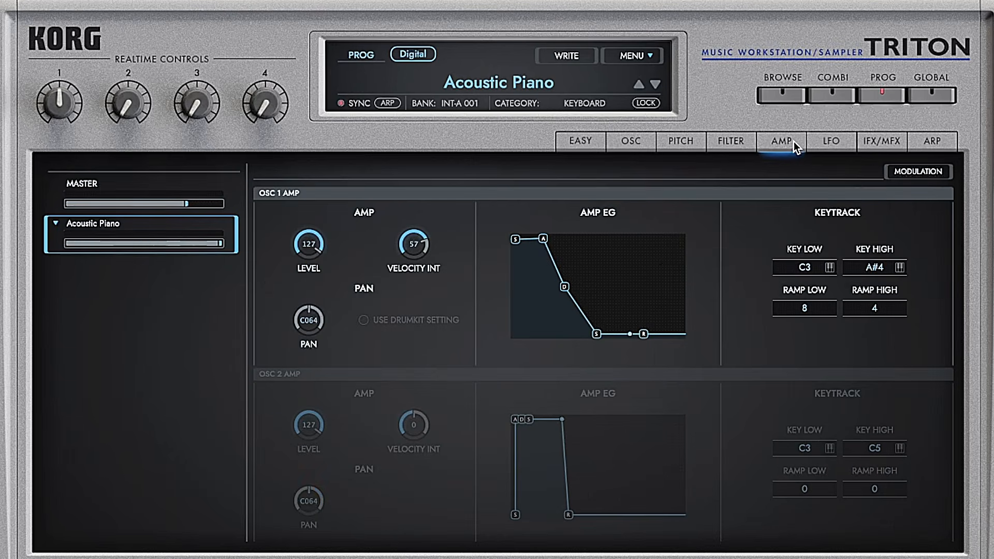
{"action": "left_click", "coordinate": [570, 145]}
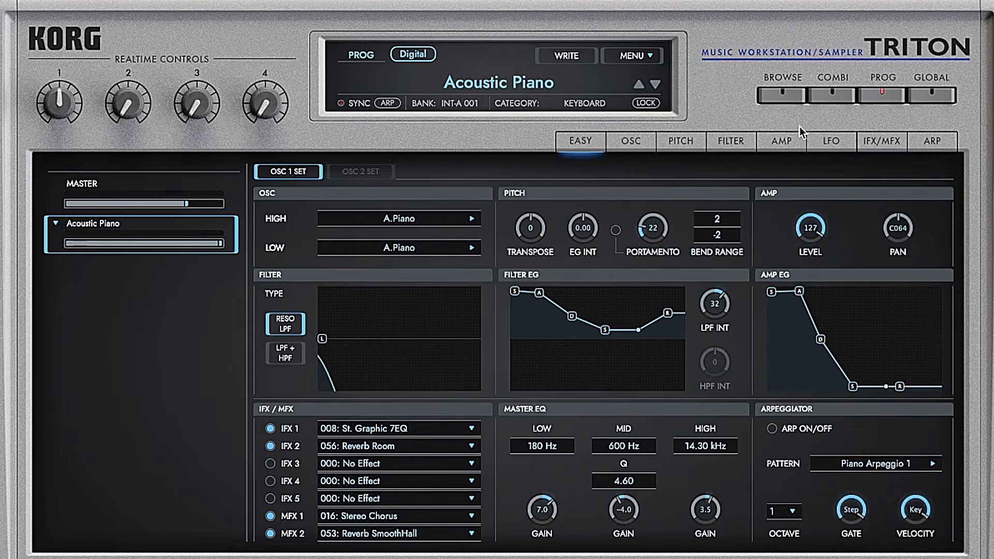
Switch to Combi mode and look over the combi's timbre slots from slot 8 back to slot 1
{"action": "left_click", "coordinate": [840, 97]}
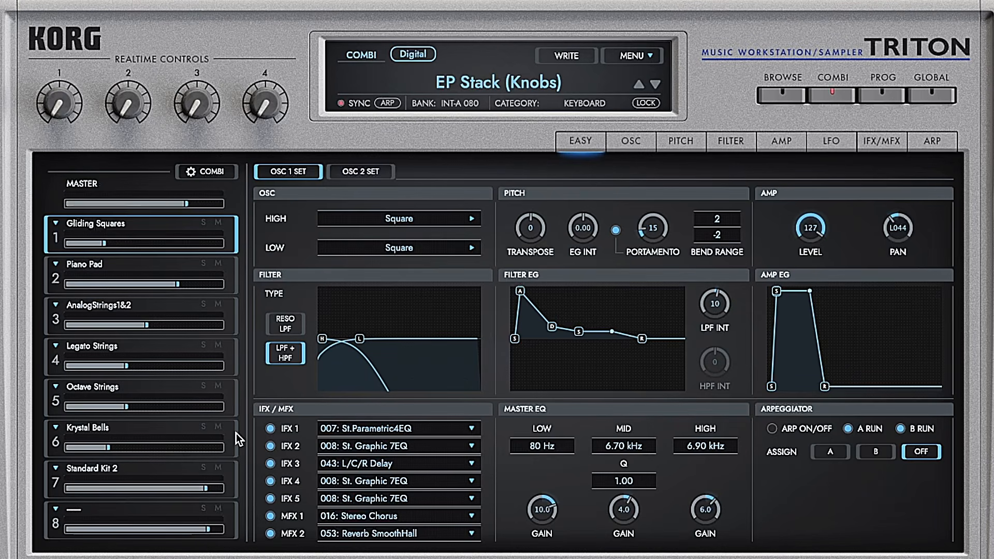
{"action": "left_click", "coordinate": [230, 514]}
{"action": "left_click", "coordinate": [226, 240]}
Compare the combi browser with the program browser, finishing with the program browser open
{"action": "left_click", "coordinate": [783, 96]}
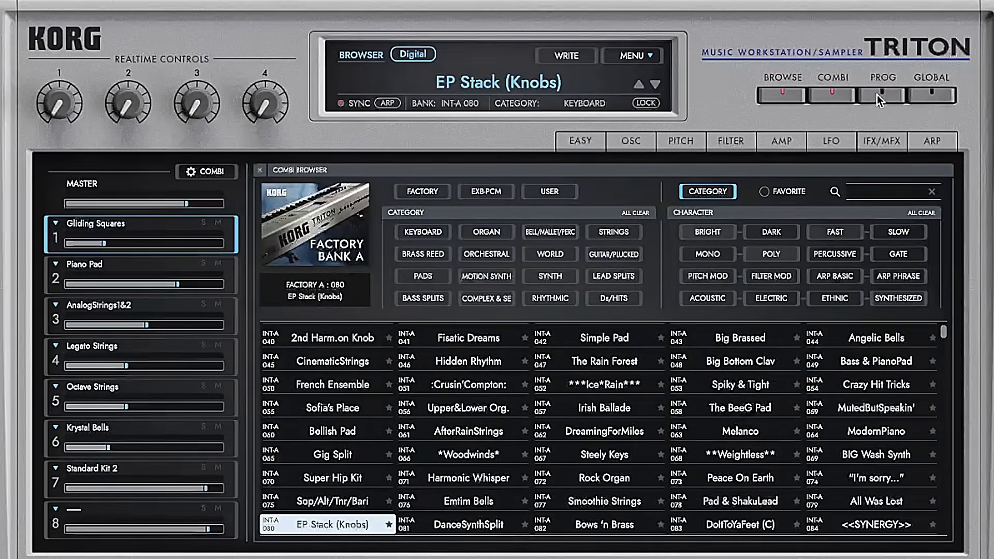
{"action": "left_click", "coordinate": [876, 95]}
{"action": "left_click", "coordinate": [775, 99]}
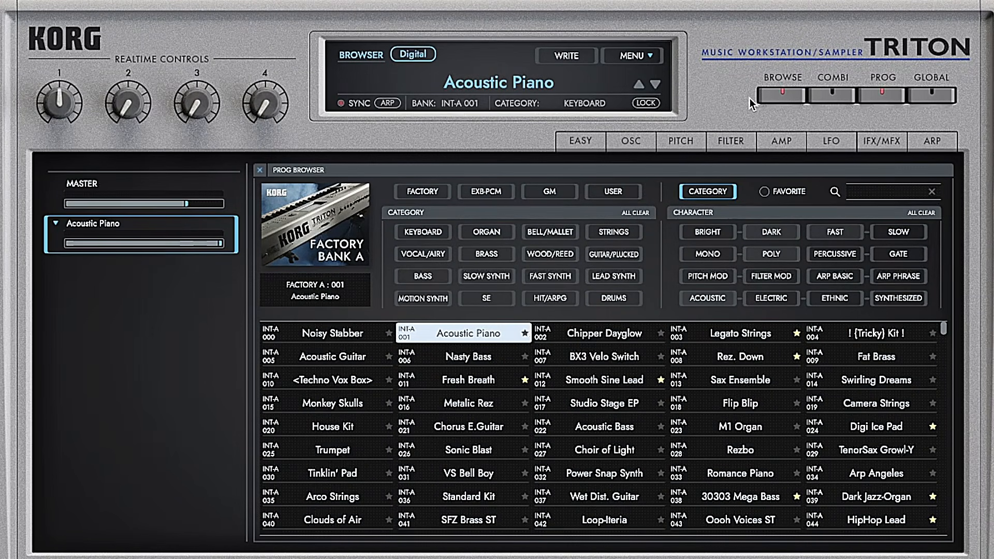
{"action": "left_click", "coordinate": [838, 97]}
{"action": "left_click", "coordinate": [878, 96]}
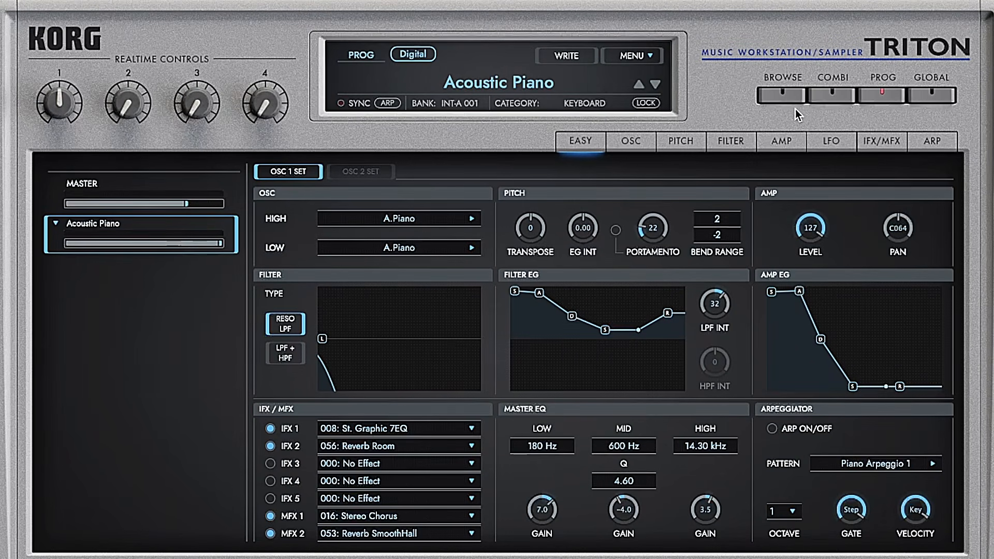
{"action": "left_click", "coordinate": [769, 93]}
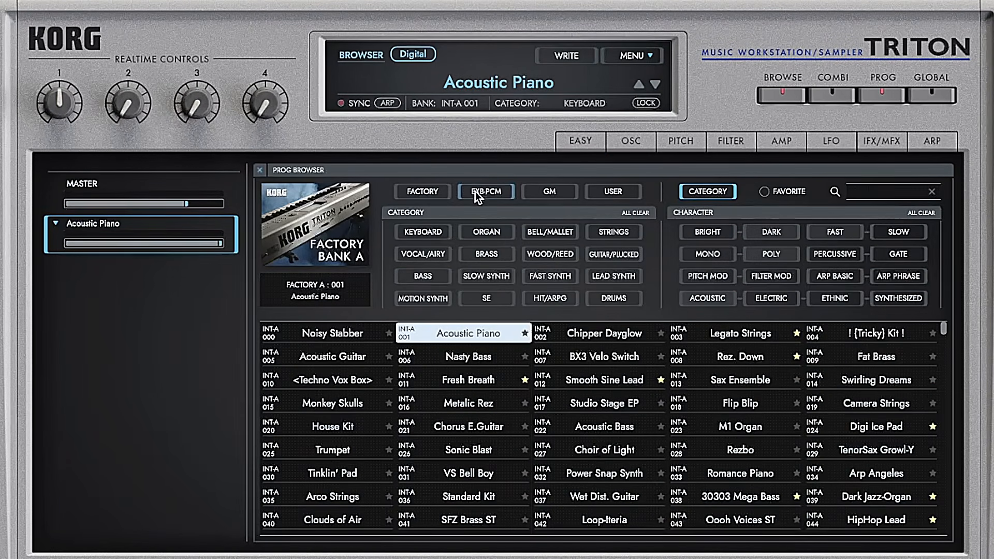
Look through the program list, filter it to favorites only, and remove the favorites filter
{"action": "mouse_move", "coordinate": [944, 332]}
{"action": "left_mouse_down"}
{"action": "mouse_move", "coordinate": [947, 519]}
{"action": "mouse_move", "coordinate": [943, 327]}
{"action": "left_mouse_up"}
{"action": "left_click", "coordinate": [765, 192]}
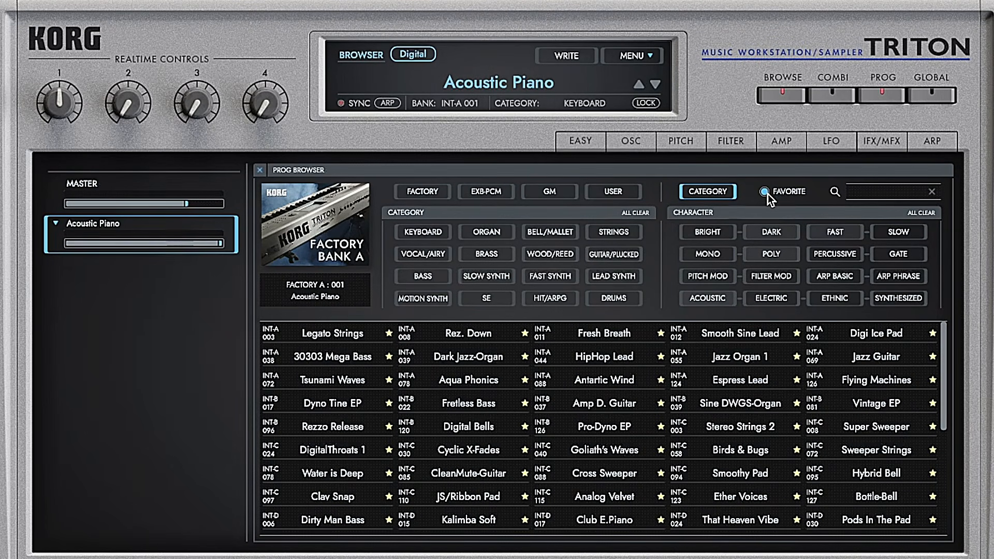
{"action": "left_click", "coordinate": [765, 192]}
Search the program browser for "piano" and clear the search text
{"action": "left_click", "coordinate": [869, 191]}
{"action": "type", "text": "piano"}
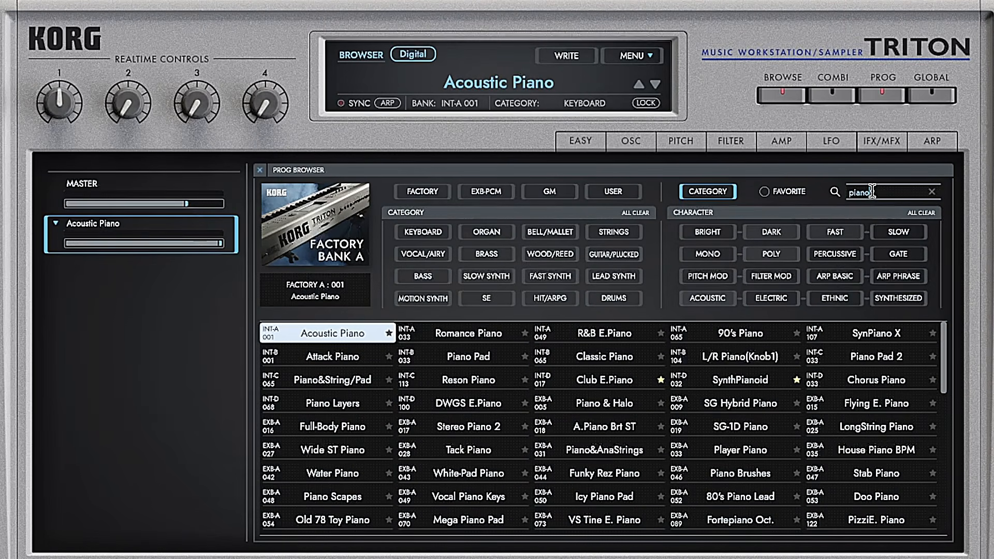
{"action": "double_click", "coordinate": [872, 192]}
{"action": "key", "text": "BackSpace"}
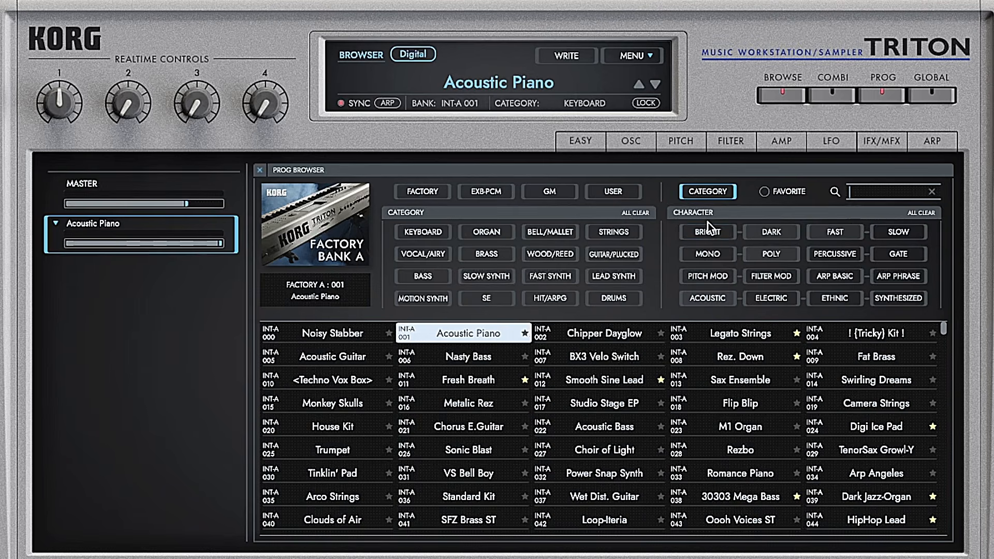
Try filtering the programs by the Mono and Filter Mod characters, and clear both filters
{"action": "left_click", "coordinate": [721, 254]}
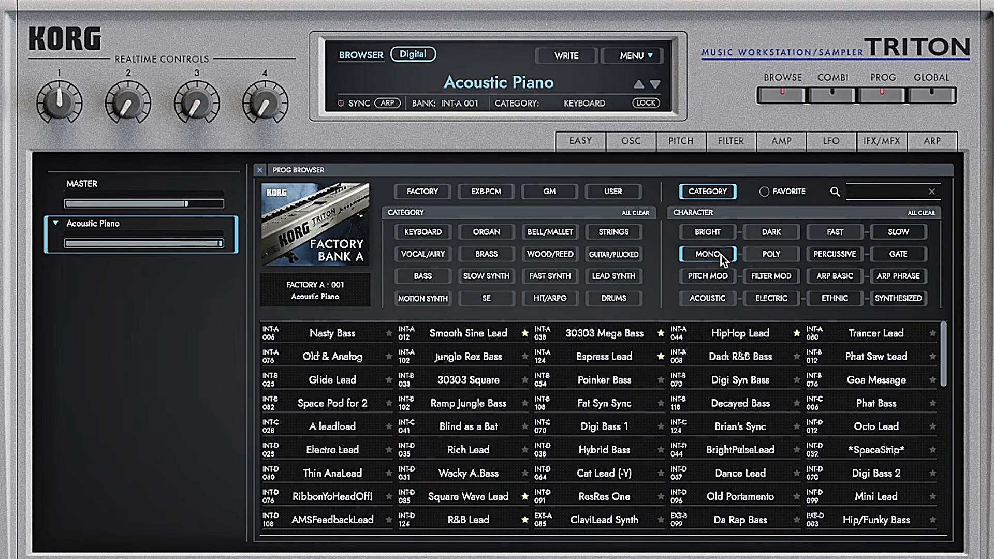
{"action": "left_click", "coordinate": [777, 278]}
{"action": "left_click", "coordinate": [772, 279]}
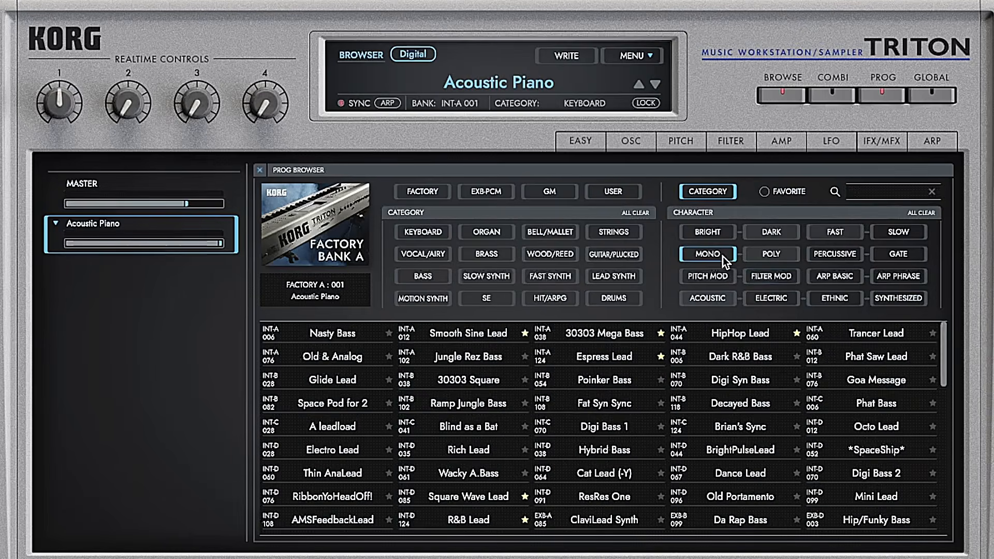
{"action": "left_click", "coordinate": [723, 255]}
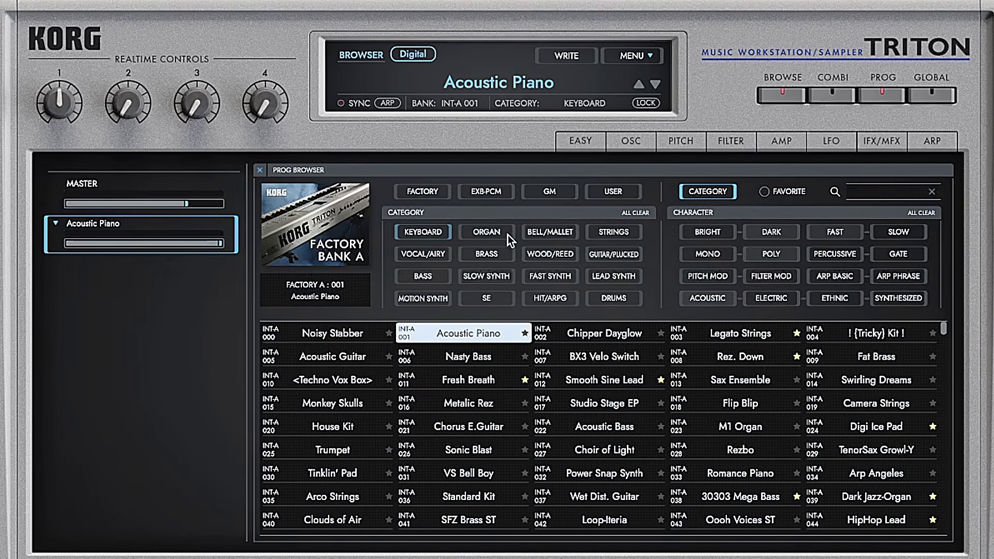
Filter the programs by the Slow Synth category, look through the list, and clear the filter
{"action": "left_click", "coordinate": [482, 278]}
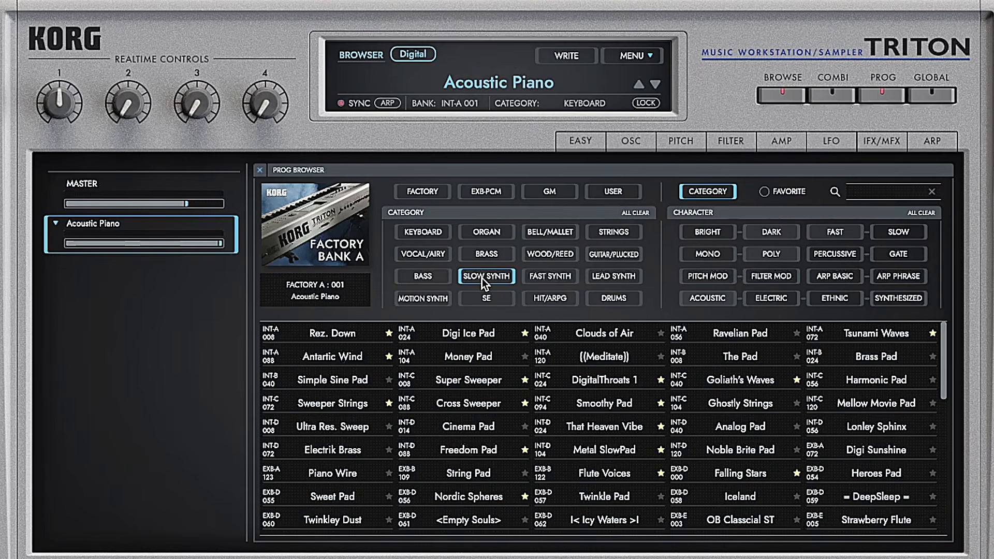
{"action": "left_click_drag", "start_coordinate": [945, 368], "coordinate": [943, 332]}
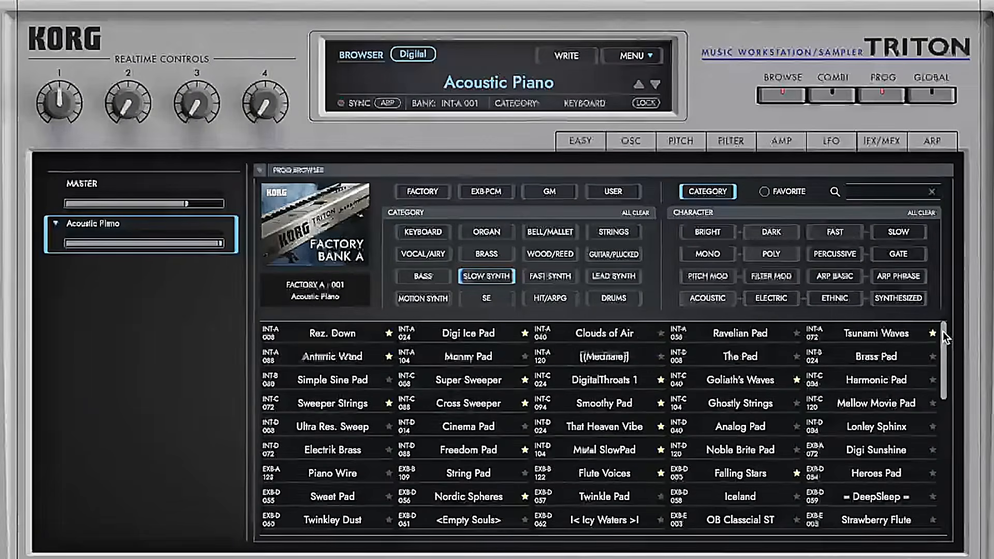
{"action": "left_click", "coordinate": [491, 278]}
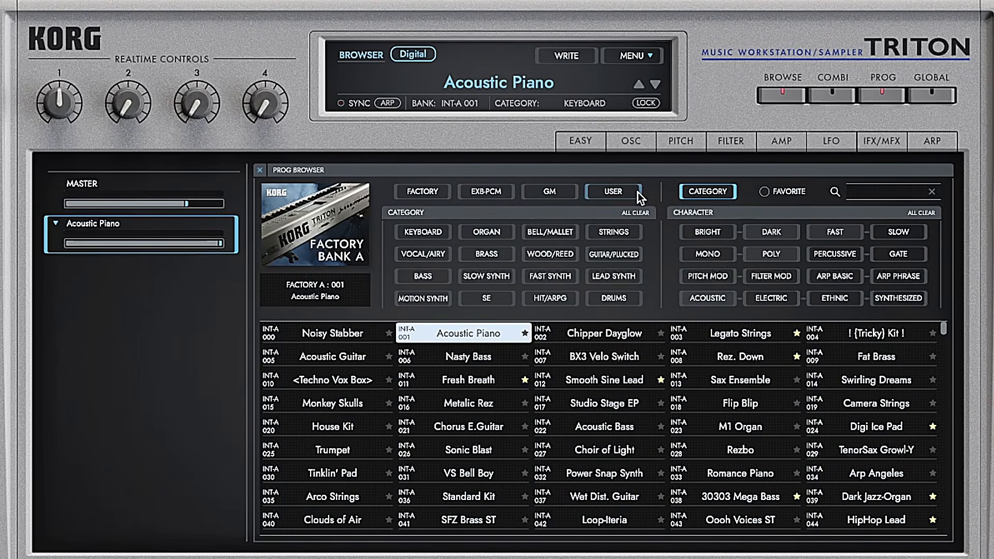
Show the factory program banks and look through banks B, C and D, returning to Factory Bank A
{"action": "left_click", "coordinate": [425, 195]}
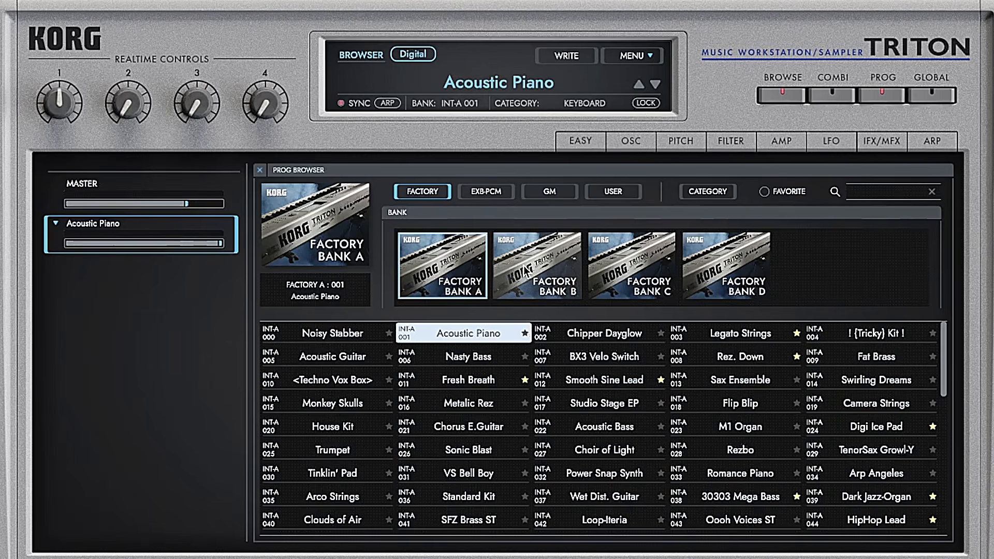
{"action": "left_click", "coordinate": [538, 267]}
{"action": "left_click", "coordinate": [630, 267]}
{"action": "left_click", "coordinate": [713, 271]}
{"action": "left_click", "coordinate": [633, 265]}
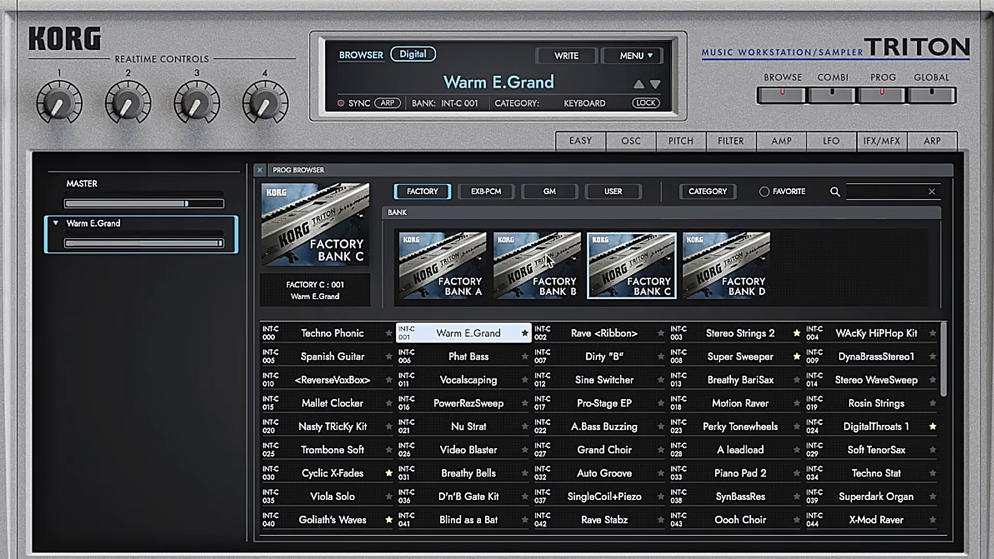
{"action": "left_click", "coordinate": [533, 261]}
{"action": "left_click", "coordinate": [457, 247]}
Show the EXB-PCM expansion banks, select the Dance Extreme bank, and look through the remaining expansion banks
{"action": "left_click", "coordinate": [495, 195]}
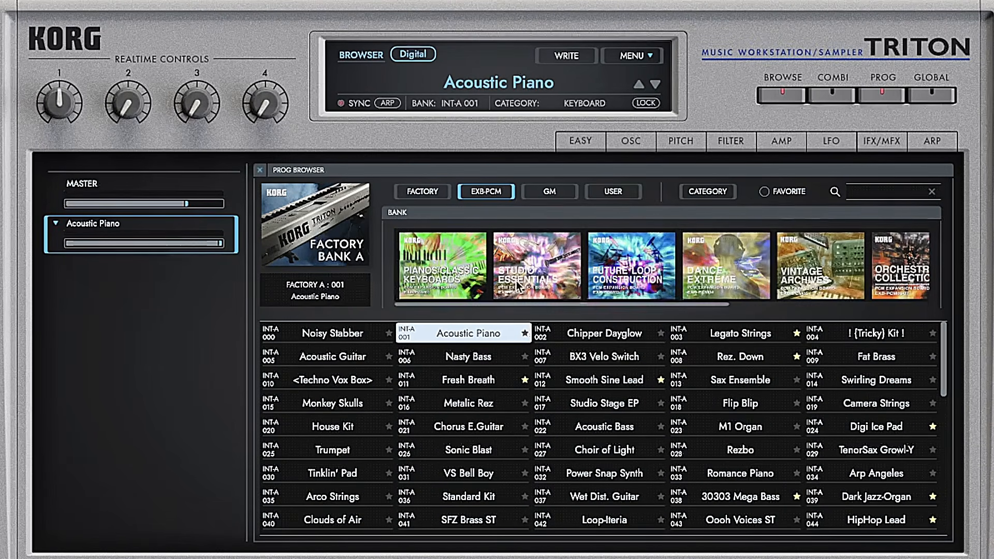
{"action": "mouse_move", "coordinate": [493, 305]}
{"action": "left_mouse_down"}
{"action": "mouse_move", "coordinate": [503, 305]}
{"action": "mouse_move", "coordinate": [483, 304]}
{"action": "mouse_move", "coordinate": [694, 305]}
{"action": "mouse_move", "coordinate": [476, 302]}
{"action": "left_mouse_up"}
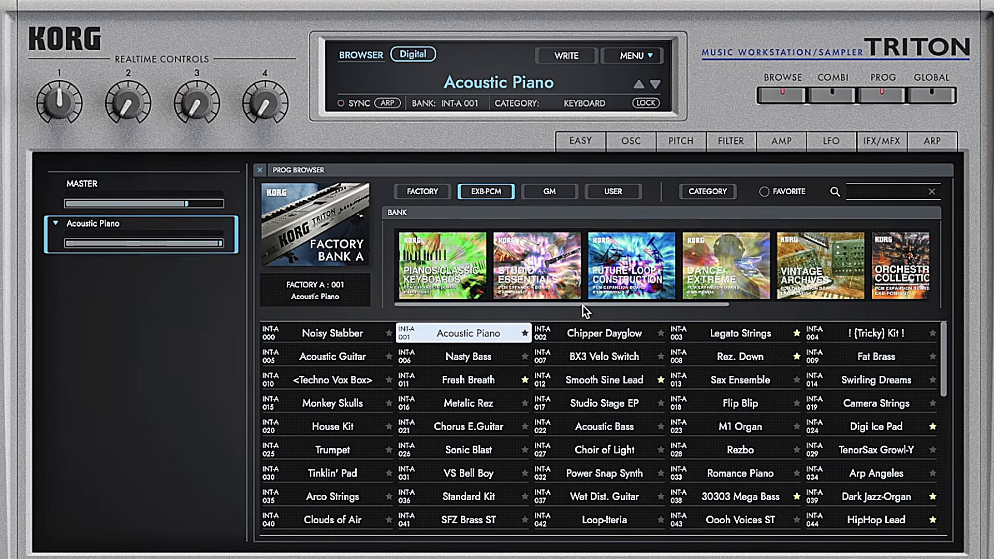
{"action": "left_click_drag", "start_coordinate": [584, 305], "coordinate": [654, 309]}
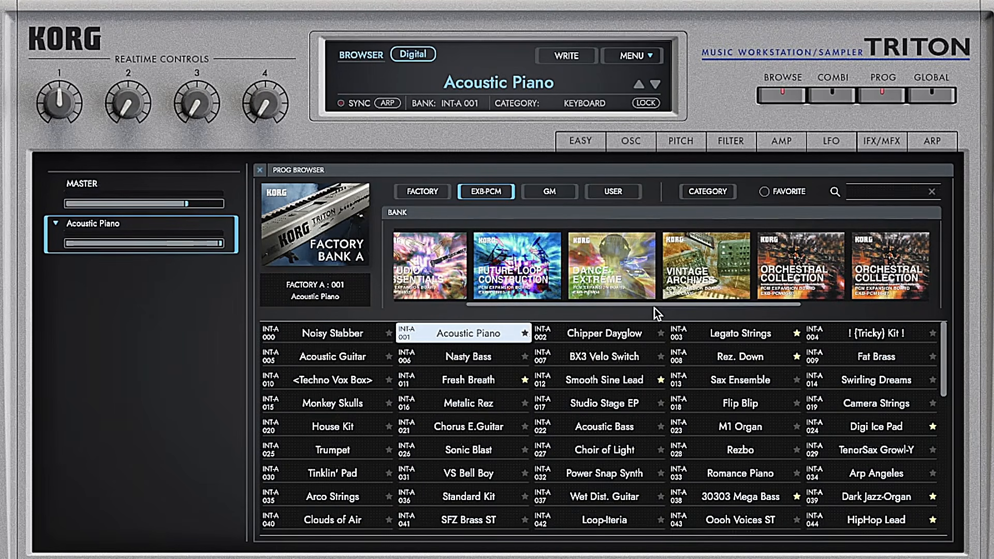
{"action": "left_click", "coordinate": [614, 274]}
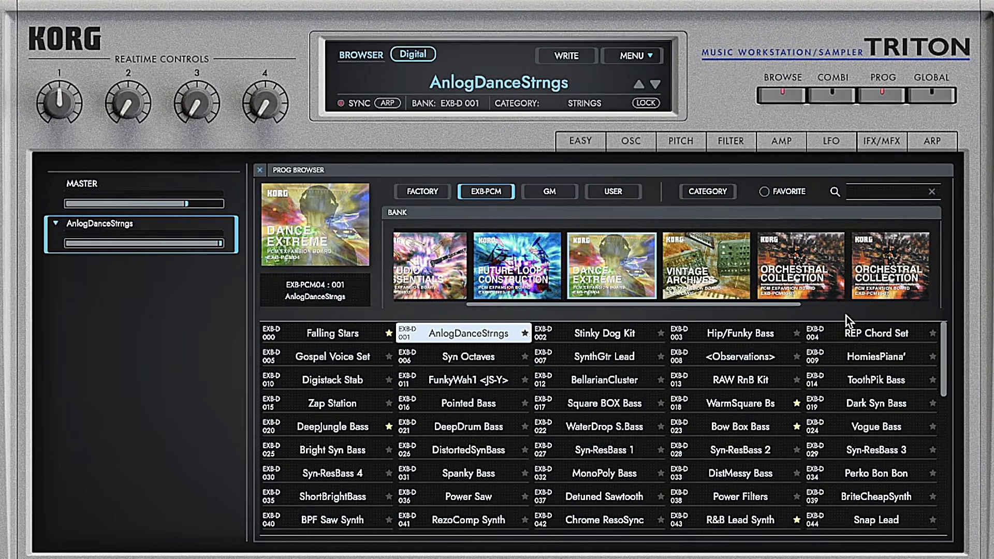
{"action": "left_click_drag", "start_coordinate": [941, 358], "coordinate": [936, 317]}
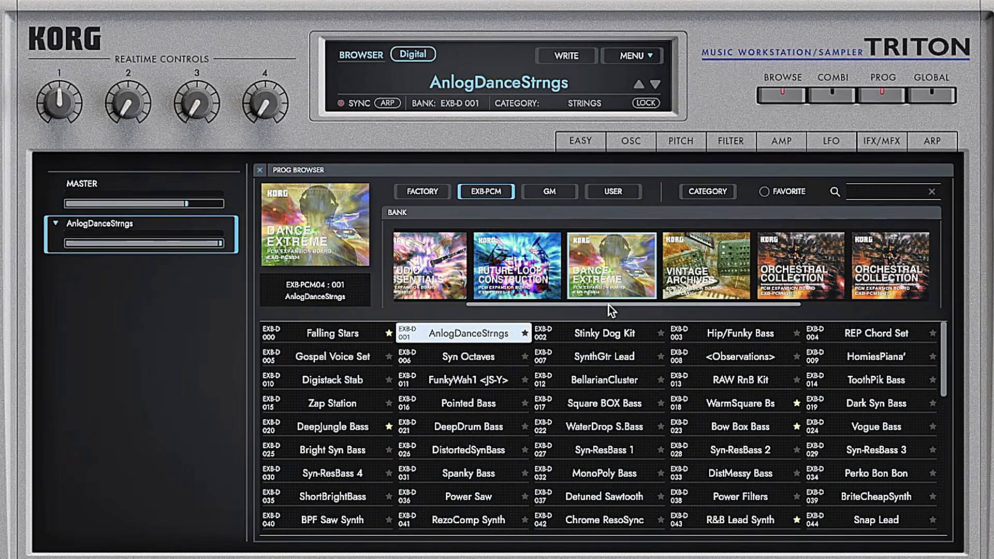
{"action": "left_click_drag", "start_coordinate": [610, 306], "coordinate": [813, 313]}
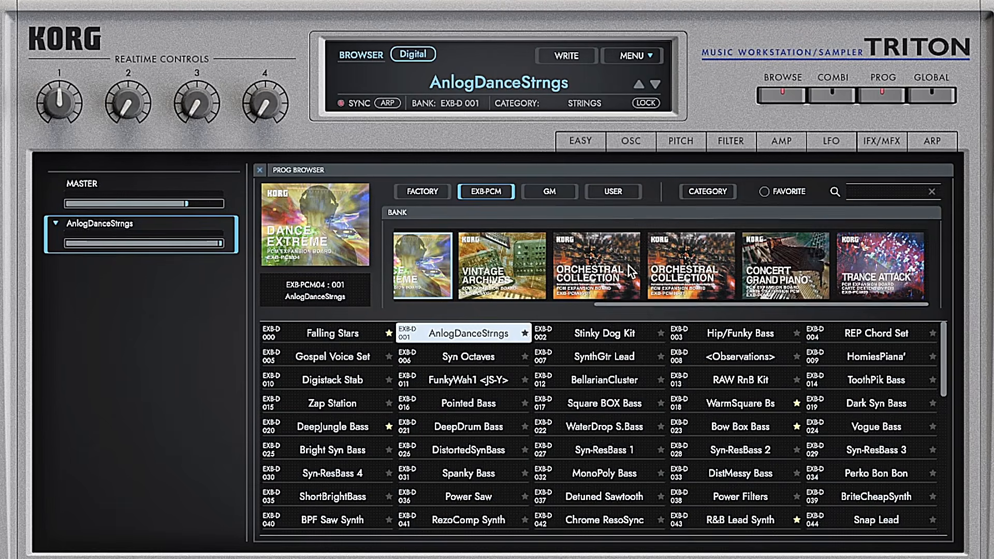
Look through the GM banks, and open User Bank A to look through its program list
{"action": "left_click", "coordinate": [550, 192]}
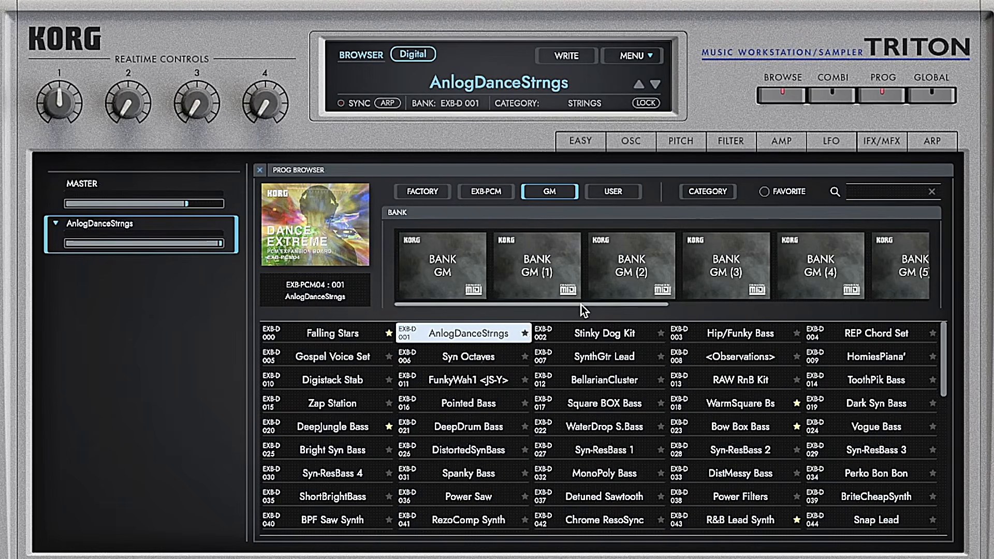
{"action": "left_click_drag", "start_coordinate": [589, 304], "coordinate": [635, 259]}
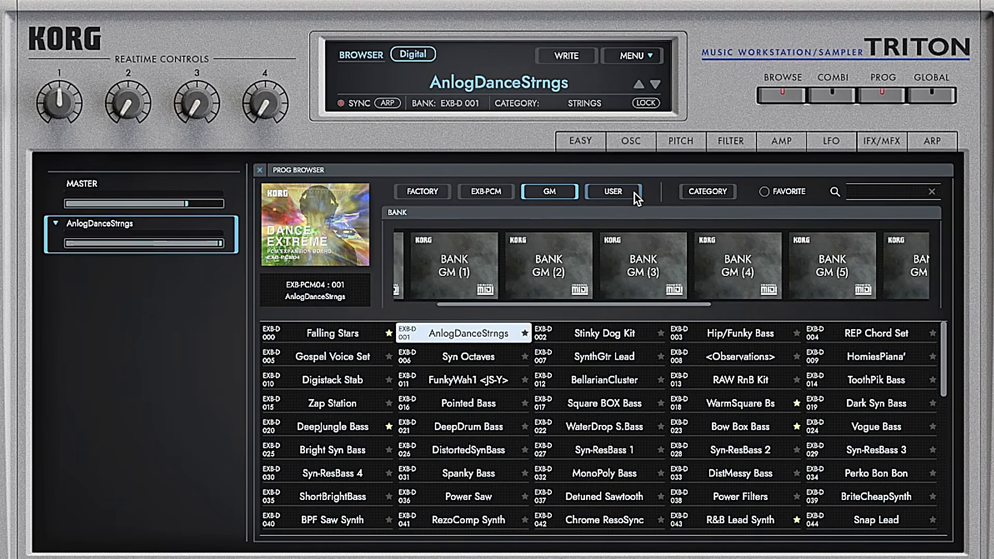
{"action": "left_click", "coordinate": [621, 192]}
{"action": "left_click", "coordinate": [467, 267]}
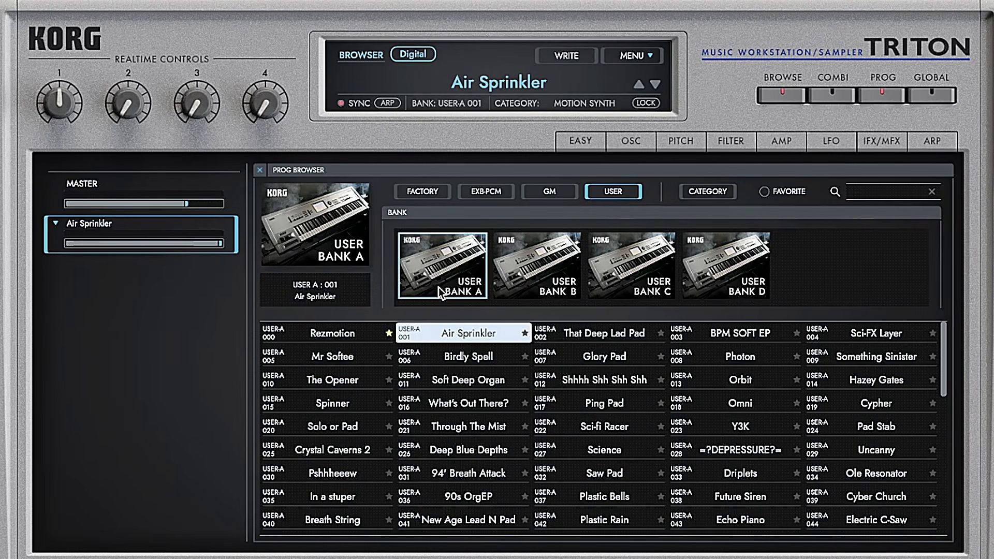
{"action": "left_click_drag", "start_coordinate": [943, 359], "coordinate": [943, 505]}
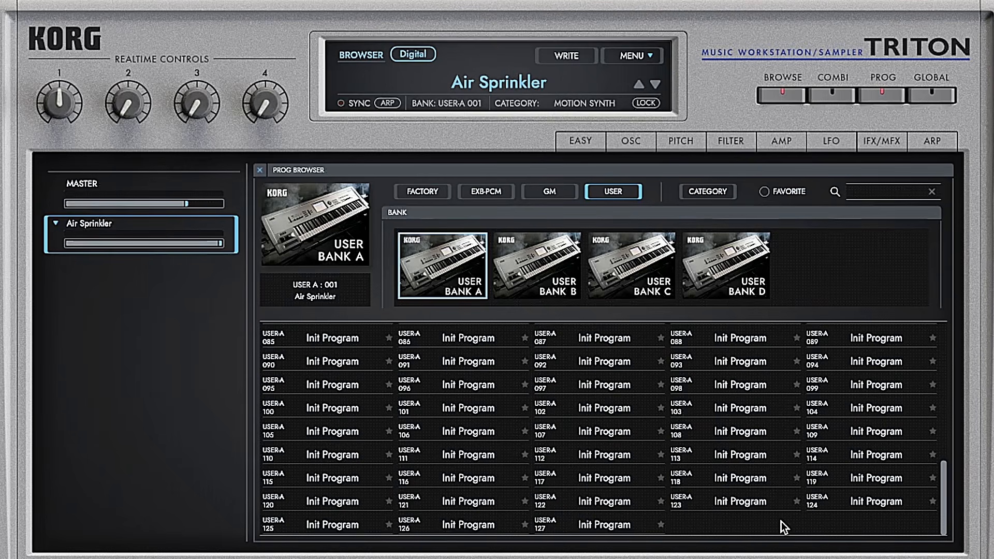
{"action": "left_click_drag", "start_coordinate": [946, 488], "coordinate": [948, 327]}
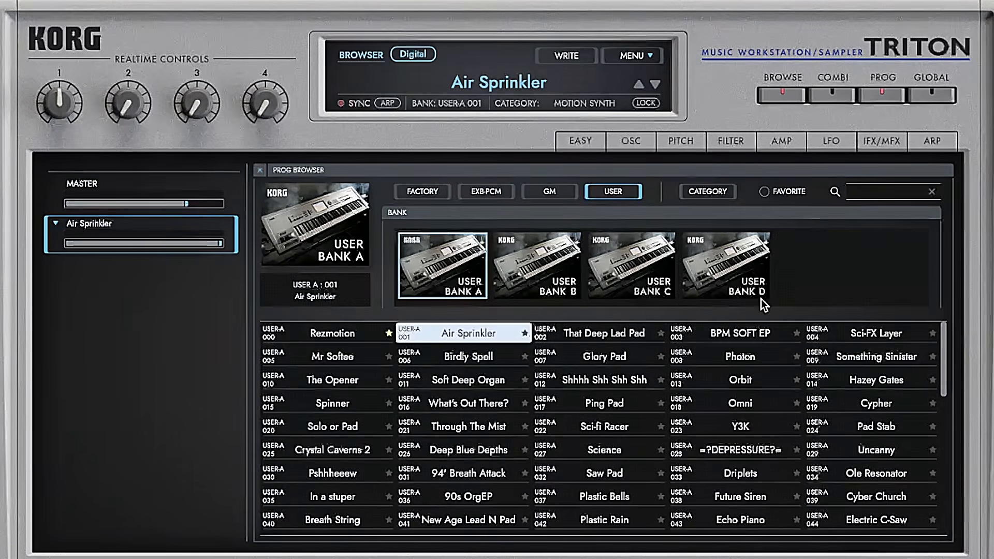
View the combi browser, and return to the program browser
{"action": "left_click", "coordinate": [836, 96]}
{"action": "left_click", "coordinate": [787, 97]}
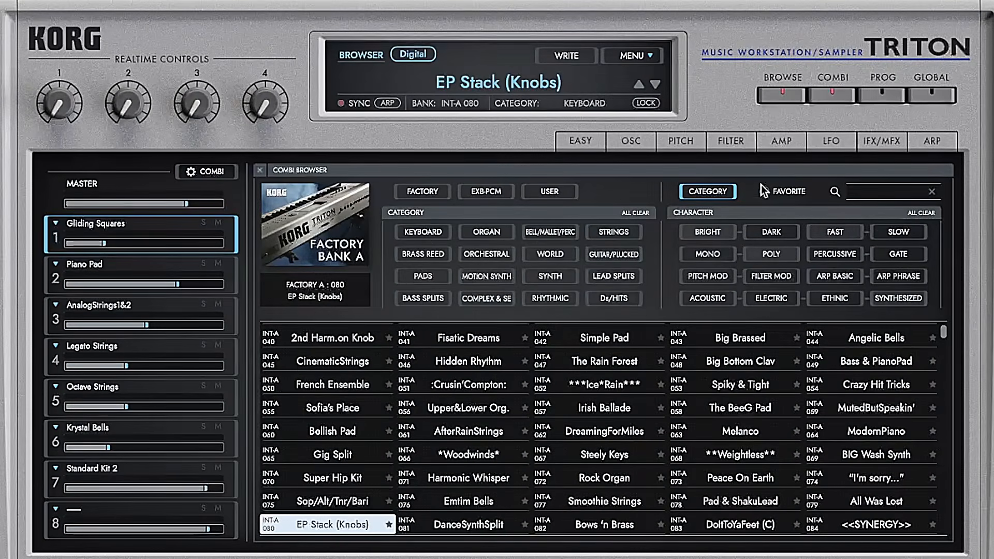
{"action": "left_click", "coordinate": [882, 101]}
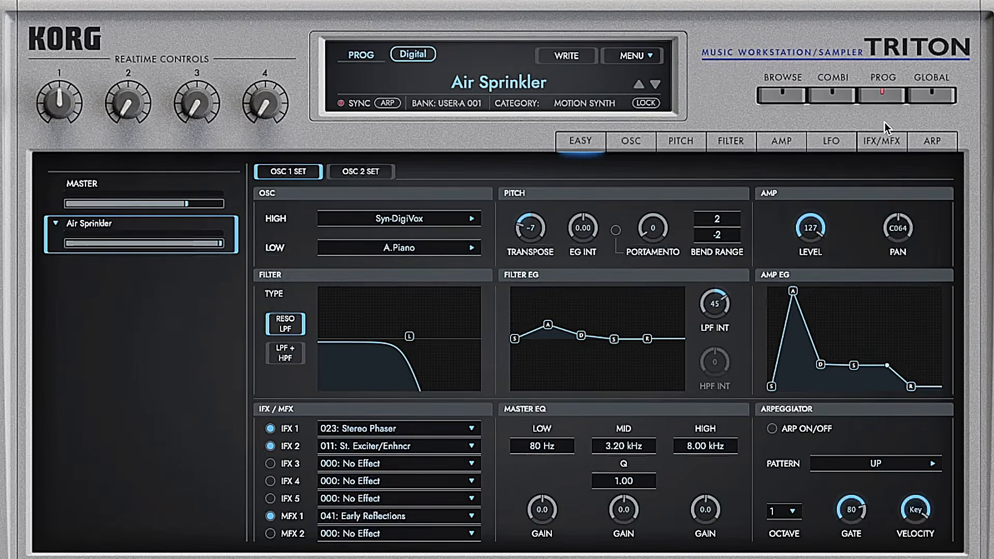
{"action": "left_click", "coordinate": [783, 97]}
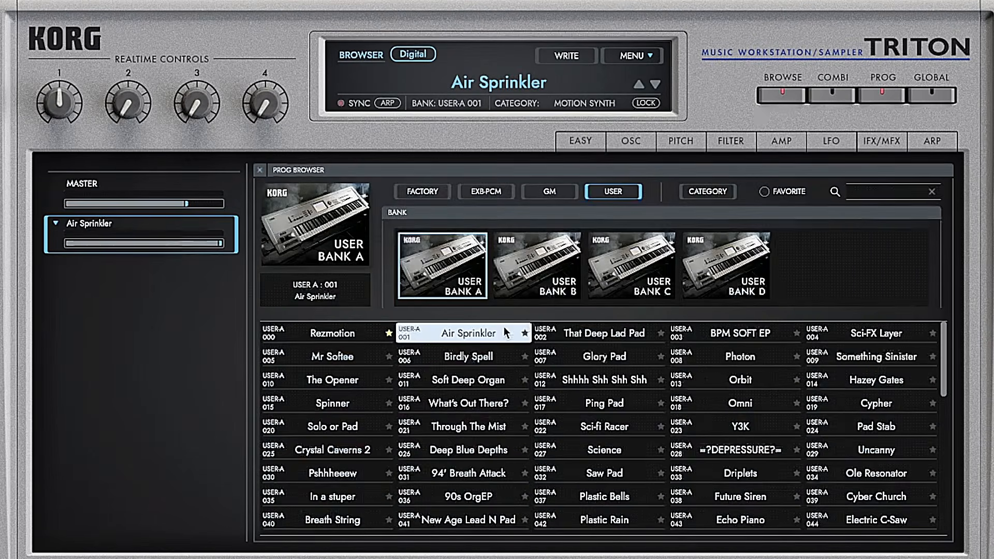
Select Factory Bank A and load its Acoustic Piano program for editing
{"action": "left_click", "coordinate": [431, 193]}
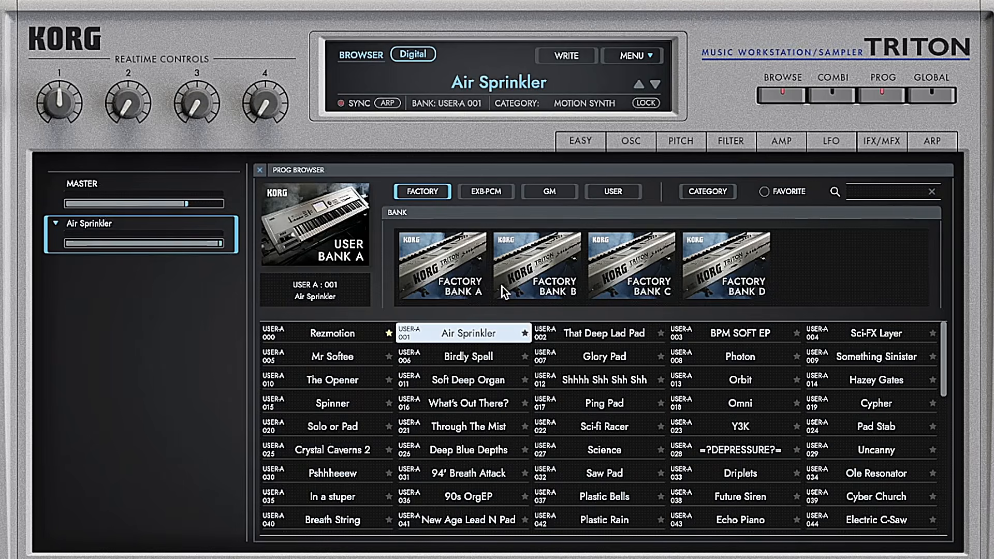
{"action": "left_click", "coordinate": [446, 273]}
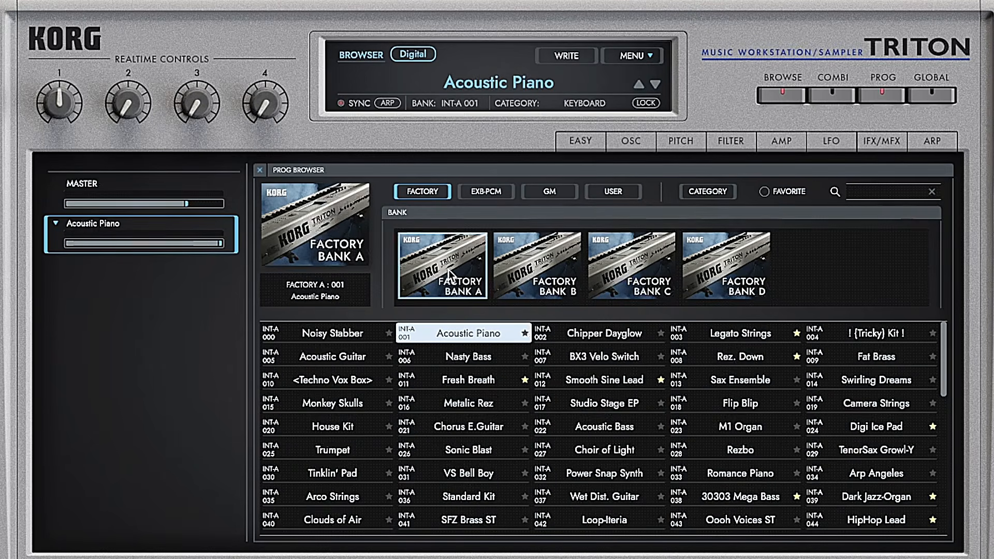
{"action": "left_click", "coordinate": [724, 195]}
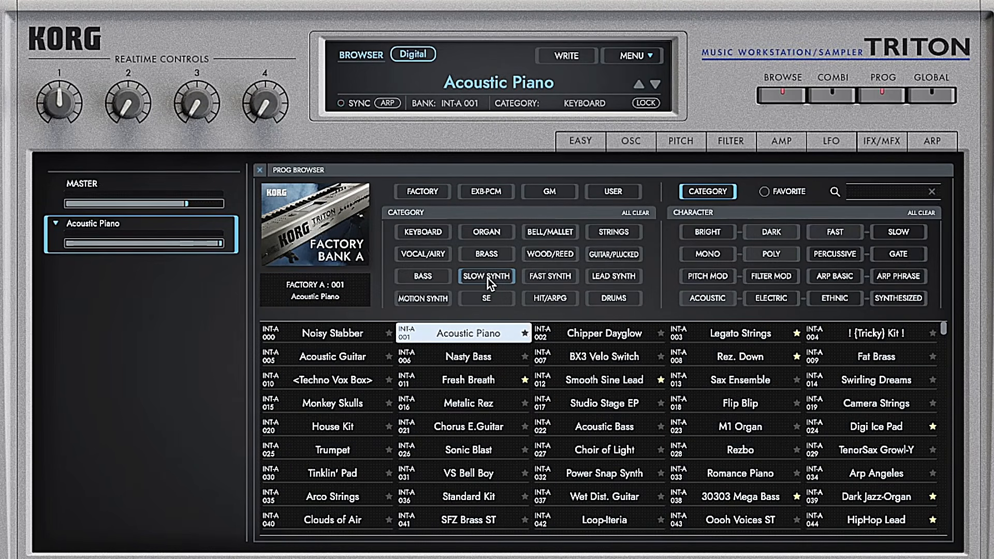
{"action": "double_click", "coordinate": [476, 335]}
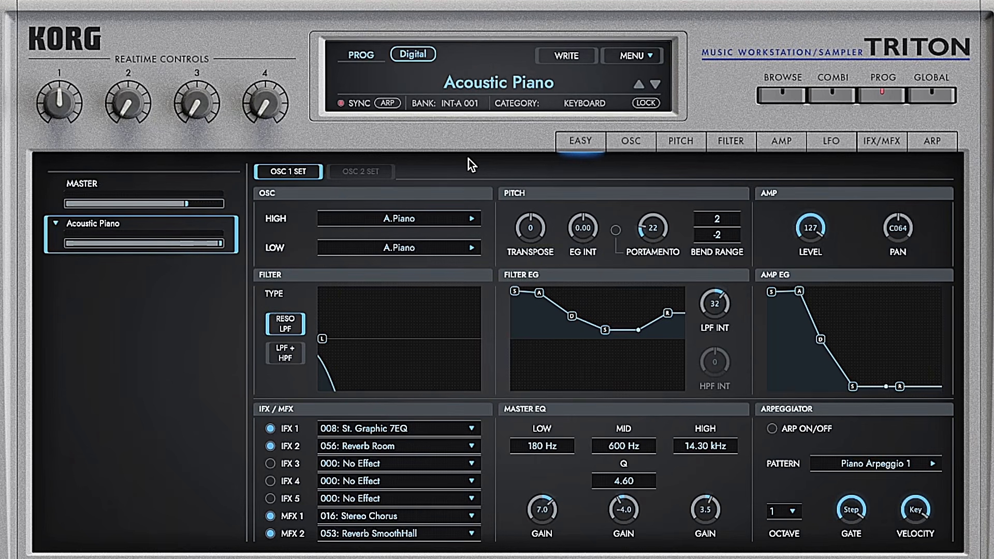
View the program's OSC, Pitch and Filter pages, and return to the Easy page
{"action": "left_click", "coordinate": [628, 141]}
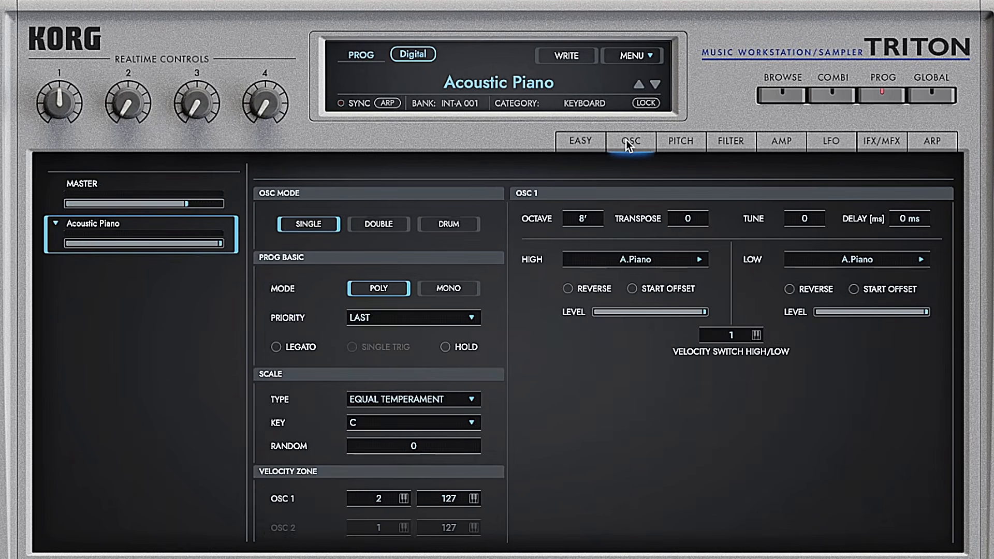
{"action": "left_click", "coordinate": [682, 142]}
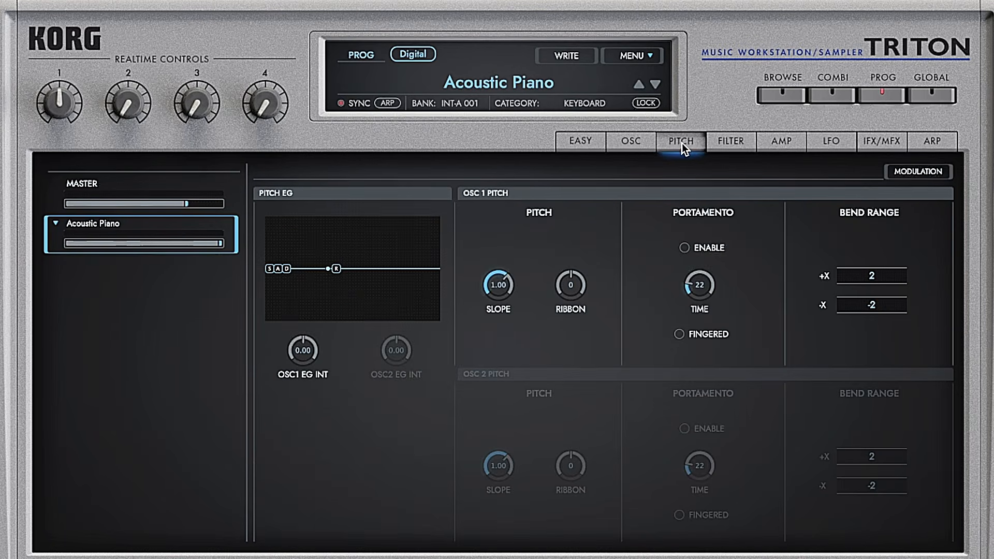
{"action": "left_click", "coordinate": [721, 146]}
{"action": "left_click", "coordinate": [596, 143]}
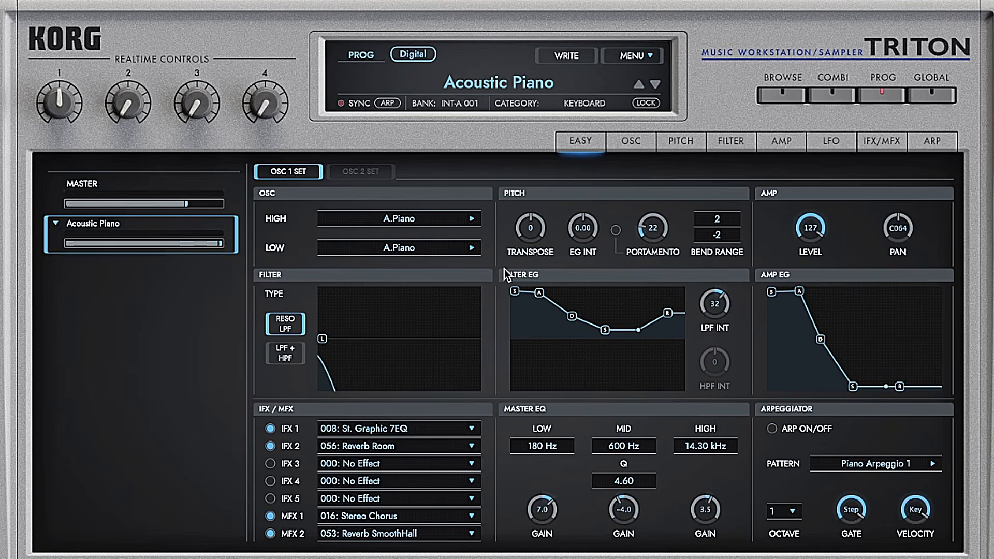
Set the oscillator mode to Double and compare the OSC 1 and OSC 2 sets on the Easy page
{"action": "left_click", "coordinate": [630, 147]}
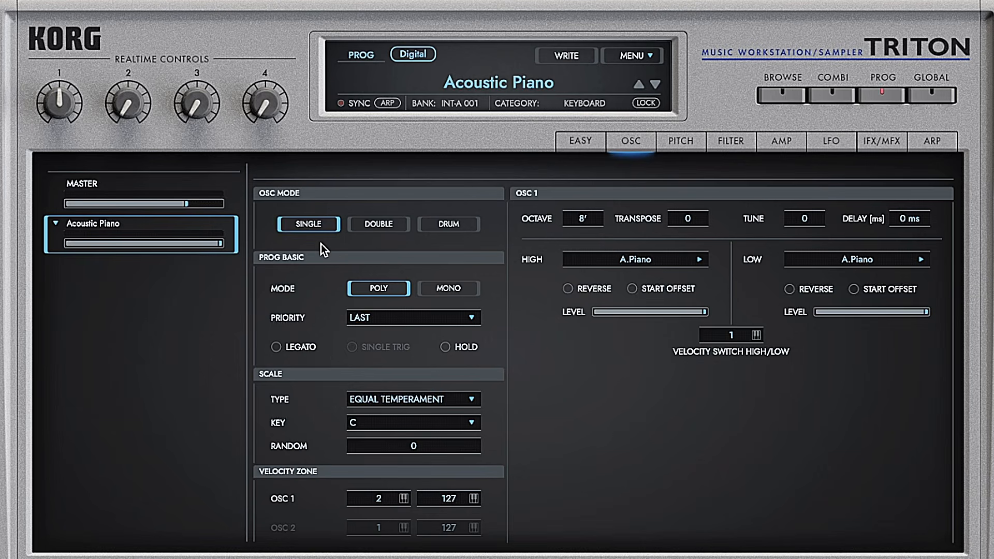
{"action": "left_click", "coordinate": [384, 229]}
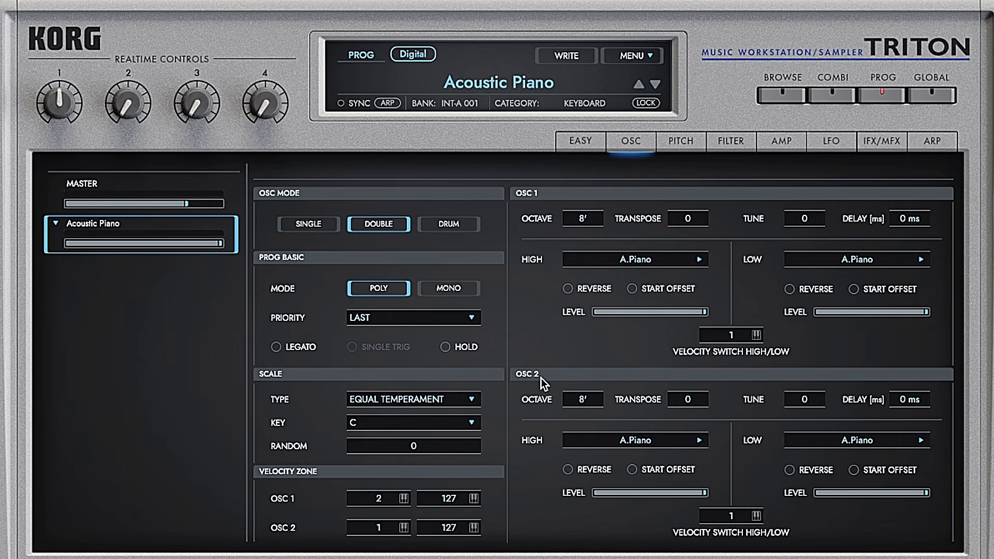
{"action": "left_click", "coordinate": [588, 147]}
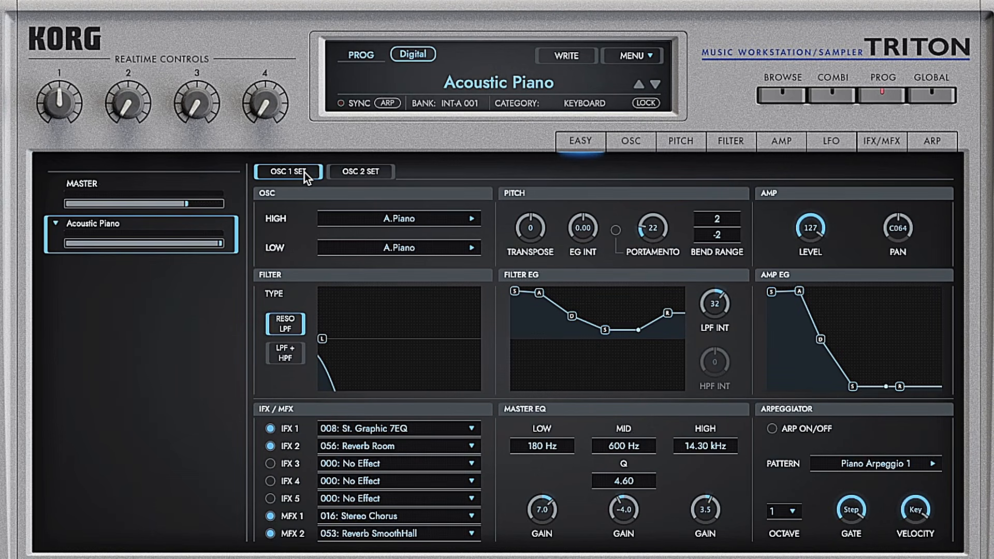
{"action": "left_click", "coordinate": [353, 171]}
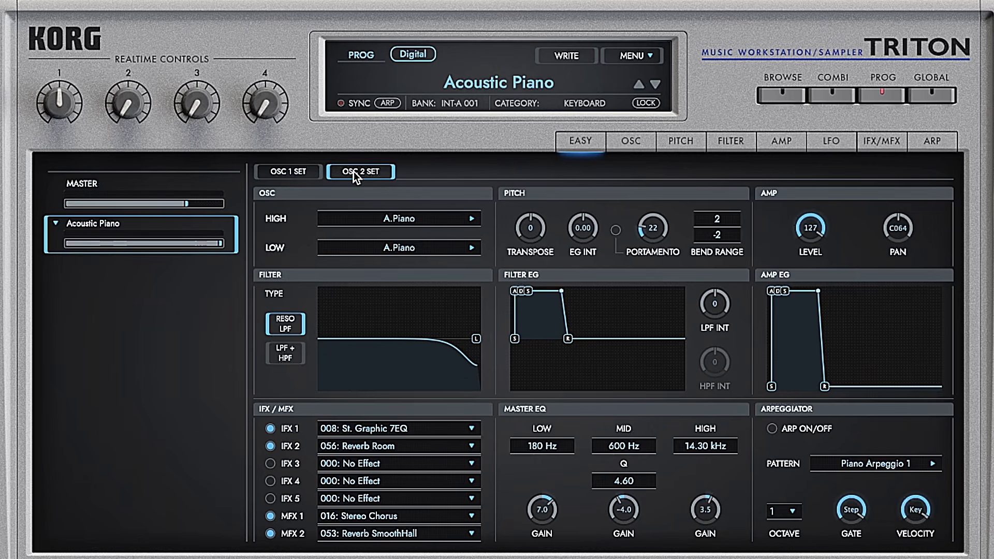
{"action": "left_click", "coordinate": [315, 171]}
Try the Drum oscillator mode, and set the mode back to Single
{"action": "left_click", "coordinate": [645, 147]}
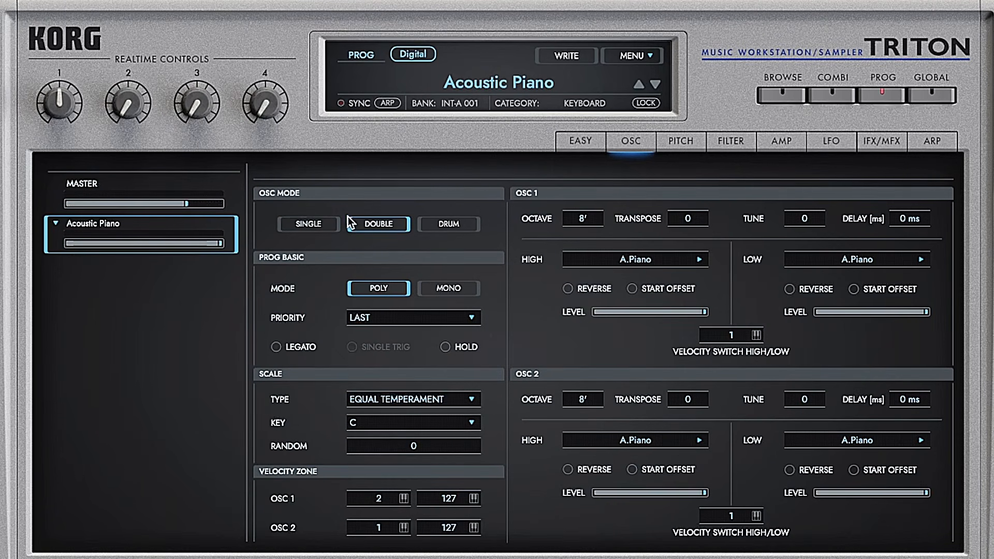
{"action": "left_click", "coordinate": [453, 228]}
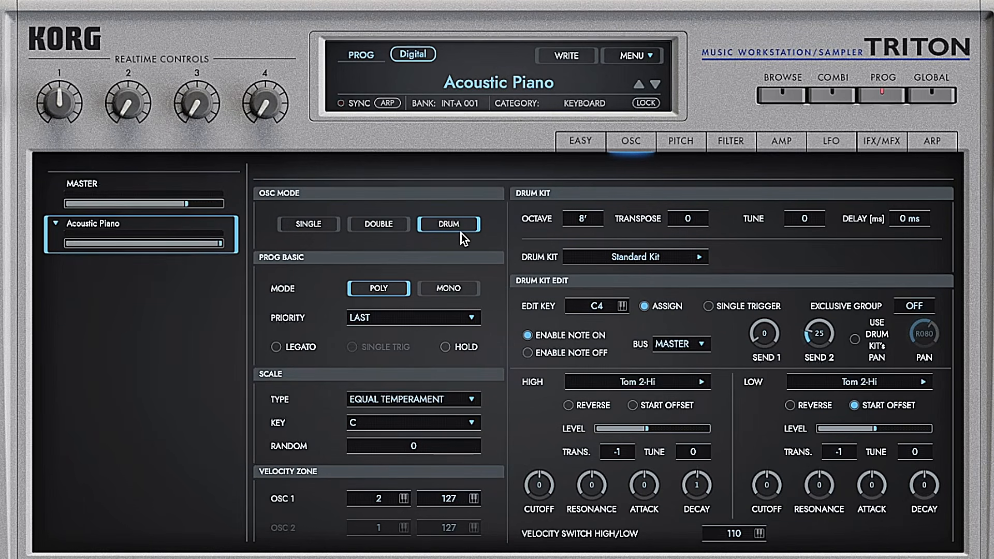
{"action": "left_click", "coordinate": [329, 224]}
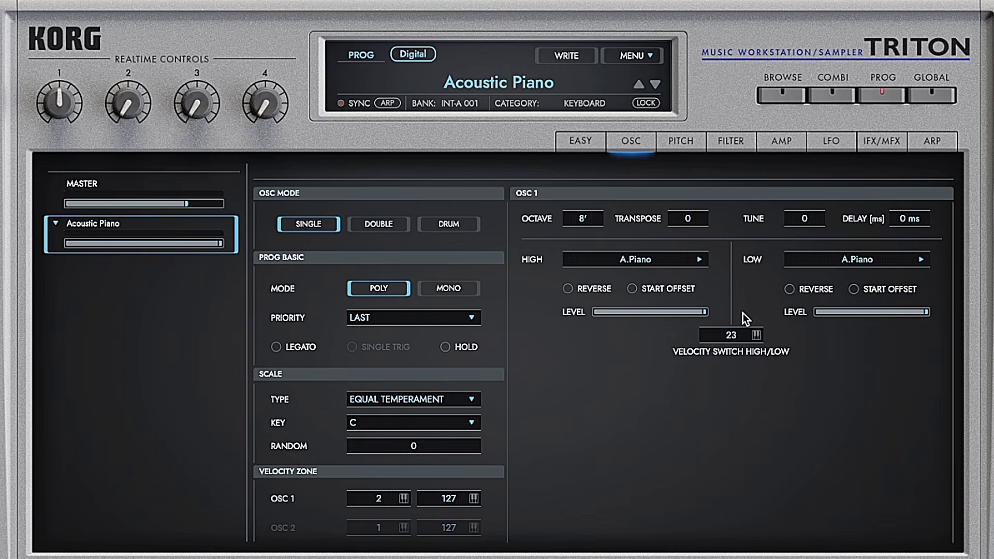
Set OSC 1's high/low velocity switch to 50 and assign the Detuned-Super sample to OSC 1 Low
{"action": "left_click_drag", "start_coordinate": [745, 300], "coordinate": [748, 283]}
{"action": "left_click", "coordinate": [868, 260]}
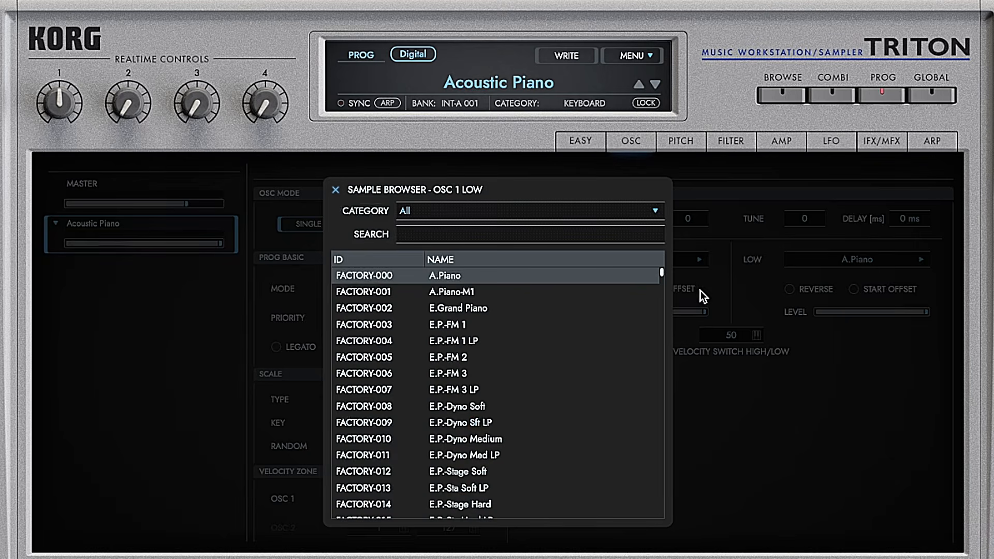
{"action": "left_click_drag", "start_coordinate": [660, 274], "coordinate": [659, 310]}
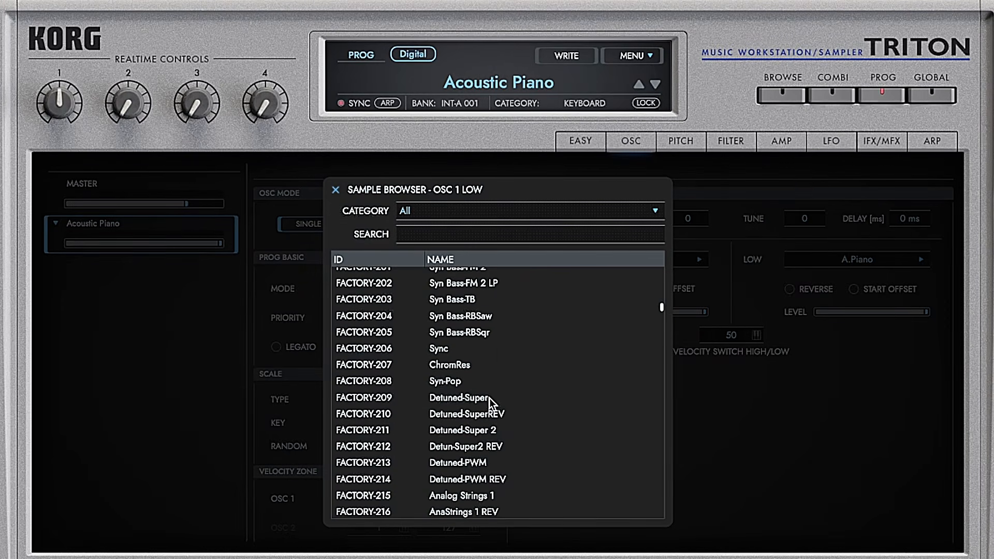
{"action": "double_click", "coordinate": [497, 400]}
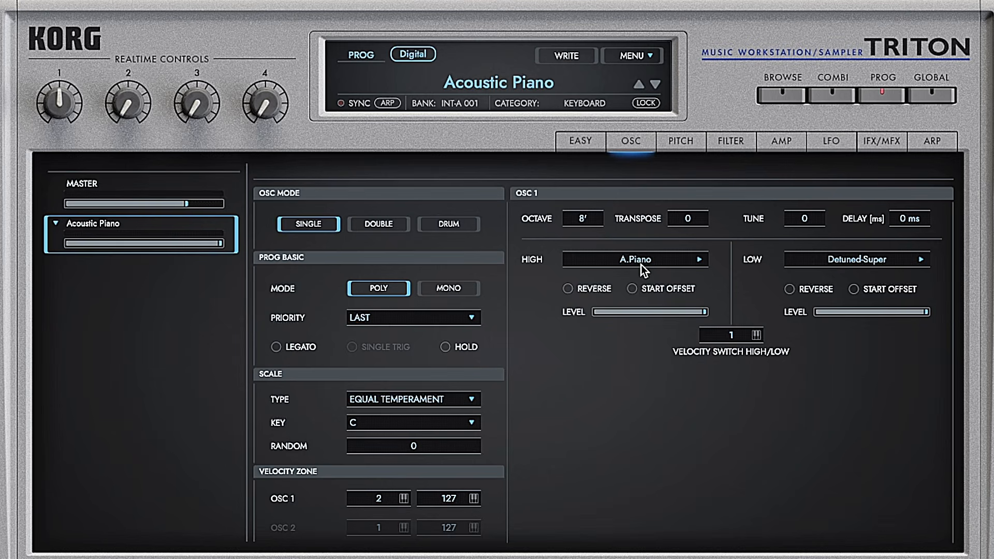
From the Easy page, audition Synth Wave samples for OSC 1 High and assign Detuned-Super to it
{"action": "left_click", "coordinate": [580, 140]}
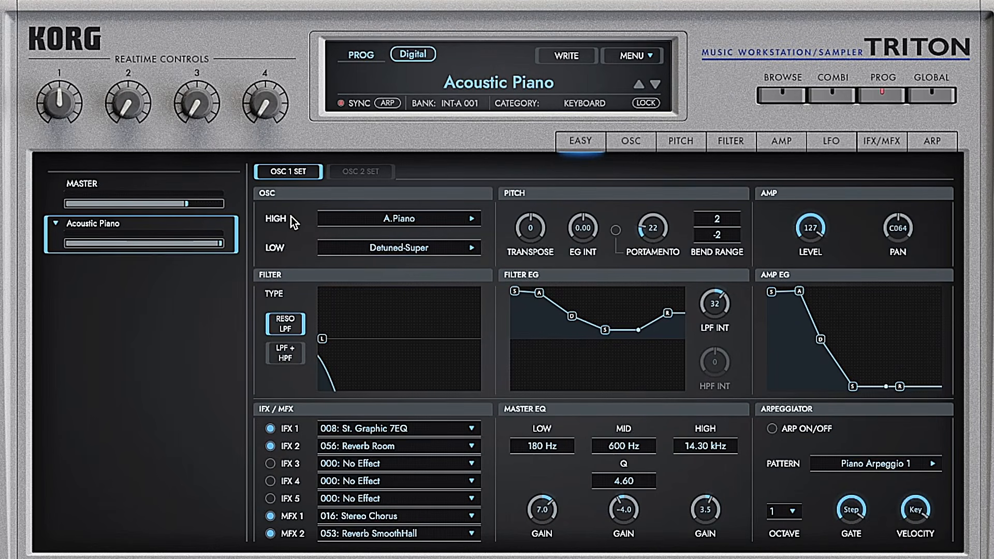
{"action": "left_click", "coordinate": [401, 221]}
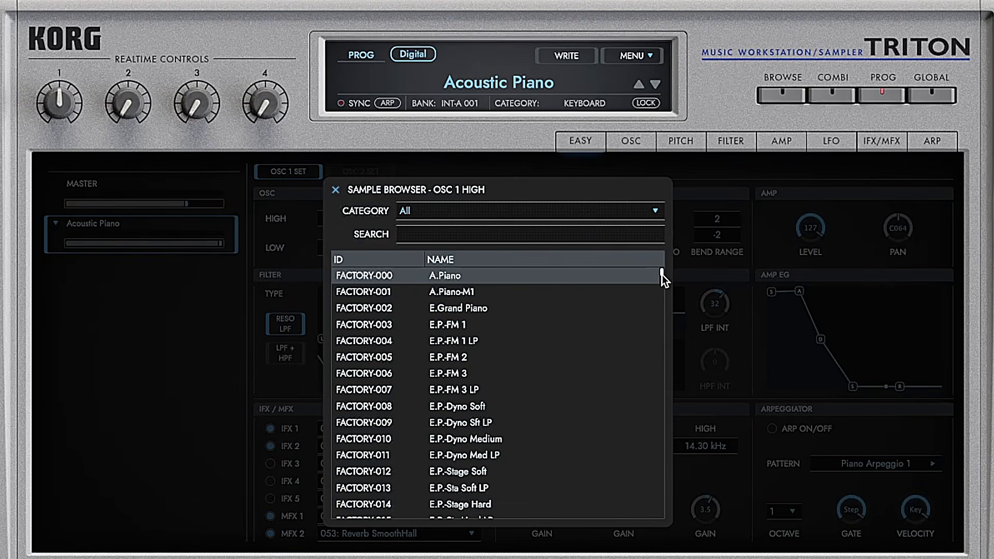
{"action": "left_click_drag", "start_coordinate": [662, 275], "coordinate": [640, 253]}
{"action": "left_click", "coordinate": [581, 214]}
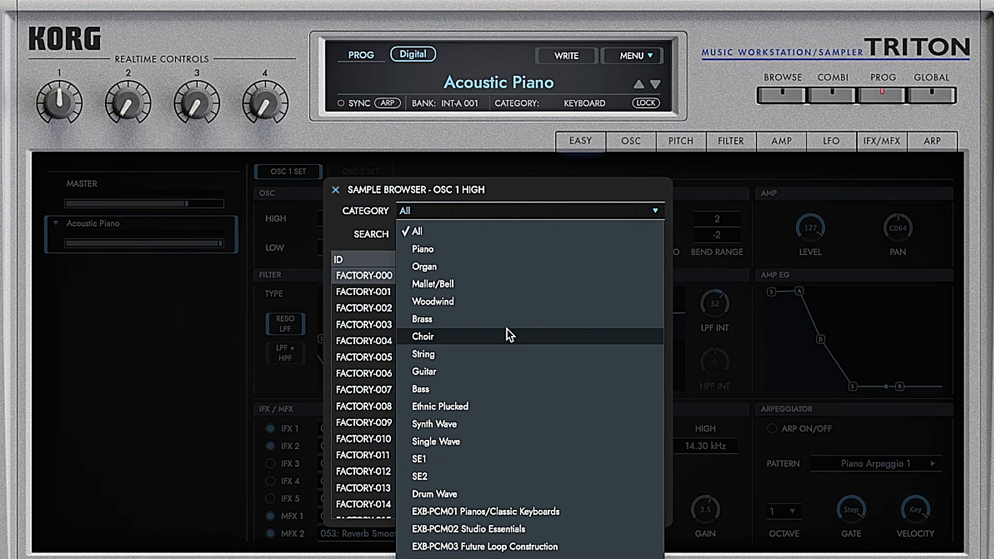
{"action": "left_click", "coordinate": [501, 426]}
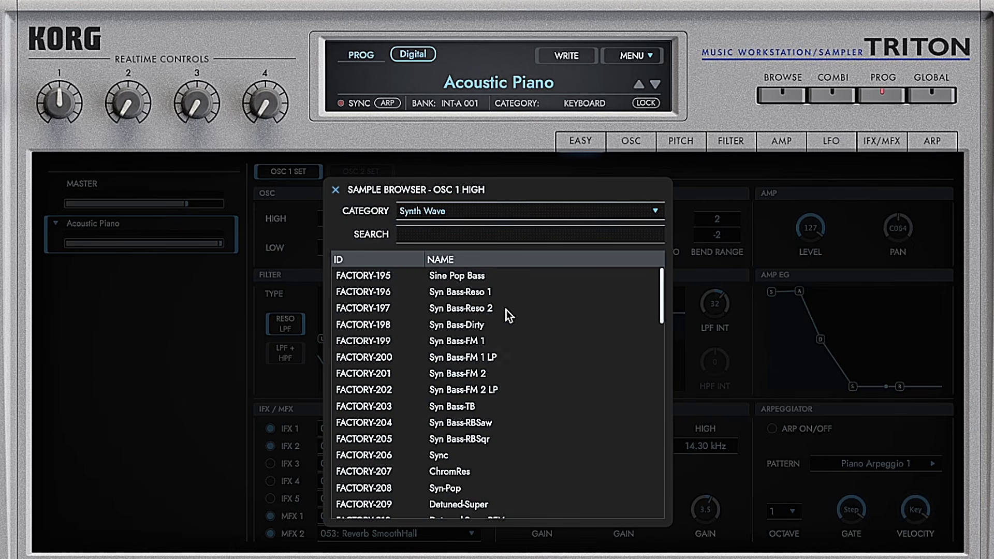
{"action": "left_click", "coordinate": [488, 345]}
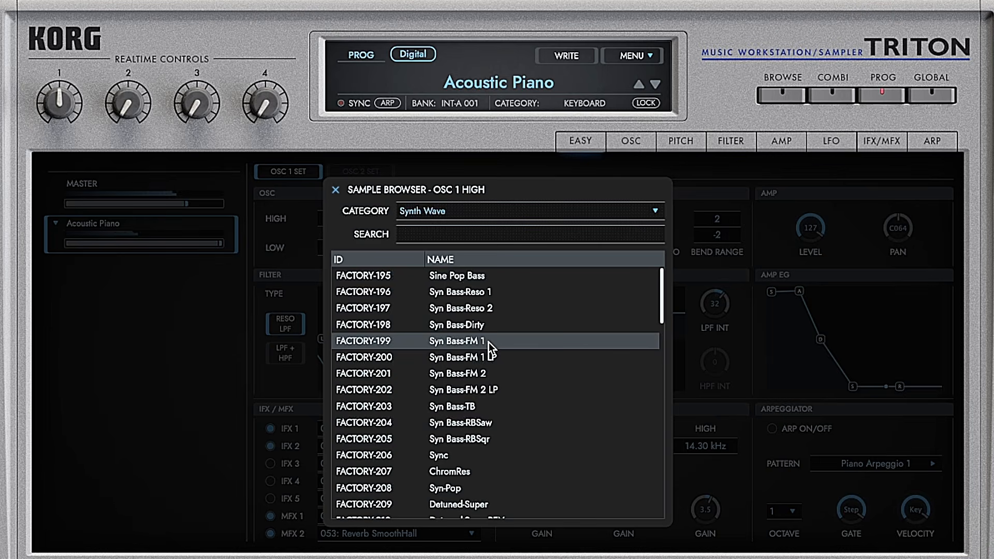
{"action": "left_click", "coordinate": [482, 409]}
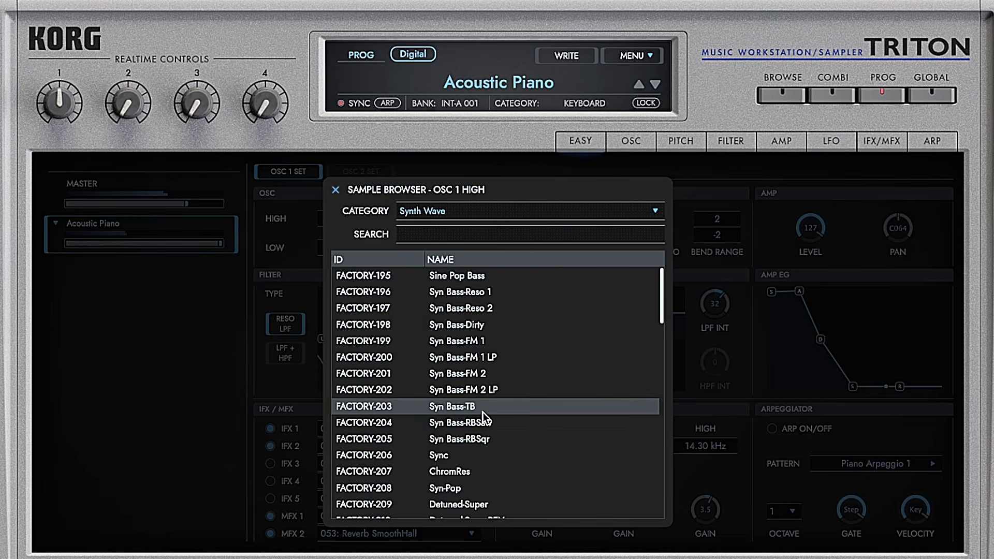
{"action": "left_click", "coordinate": [484, 501]}
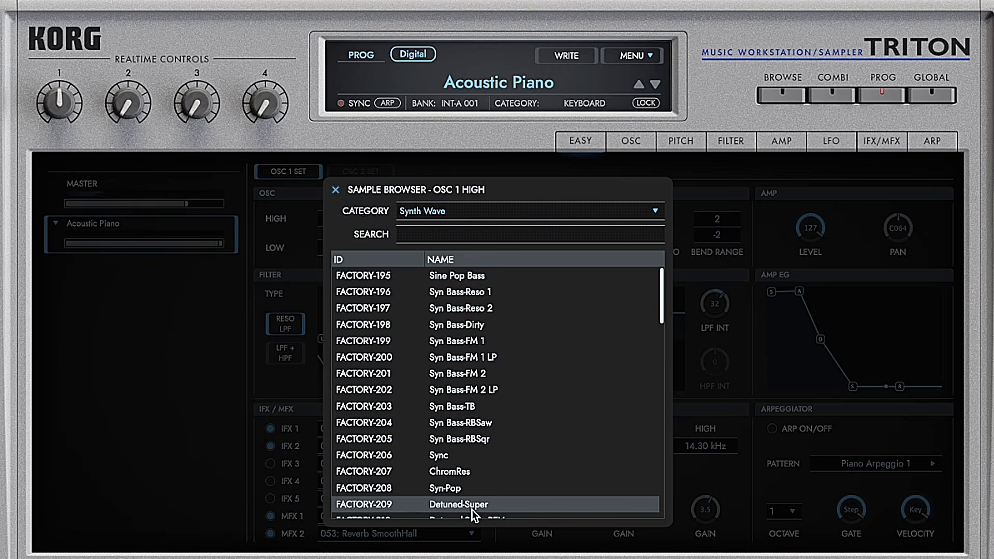
{"action": "double_click", "coordinate": [474, 505]}
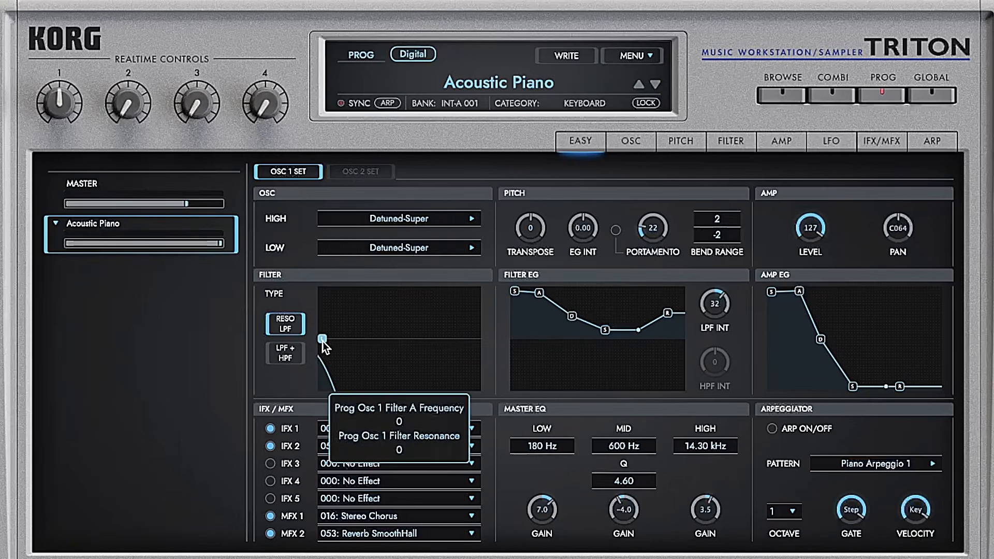
Try the LPF + HPF filter type with both cutoffs moved inward, and return to Reso LPF with the cutoff near maximum
{"action": "left_click", "coordinate": [300, 357]}
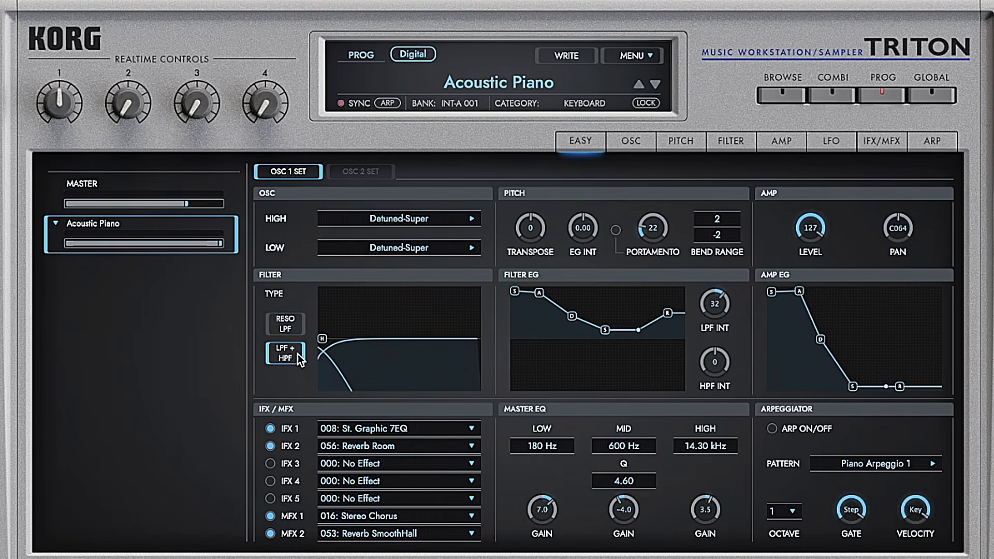
{"action": "left_click_drag", "start_coordinate": [322, 340], "coordinate": [389, 345]}
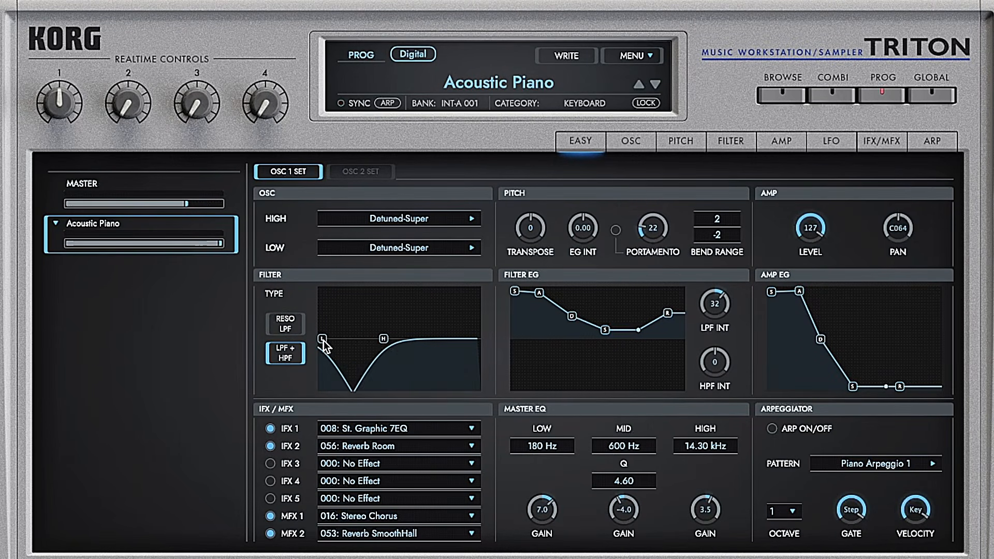
{"action": "left_click_drag", "start_coordinate": [326, 339], "coordinate": [421, 347]}
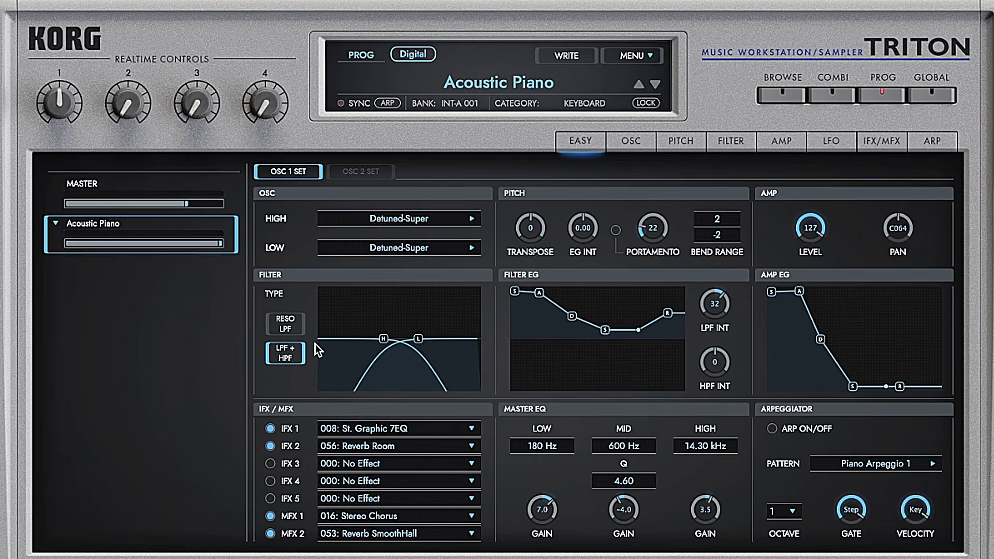
{"action": "left_click", "coordinate": [292, 330]}
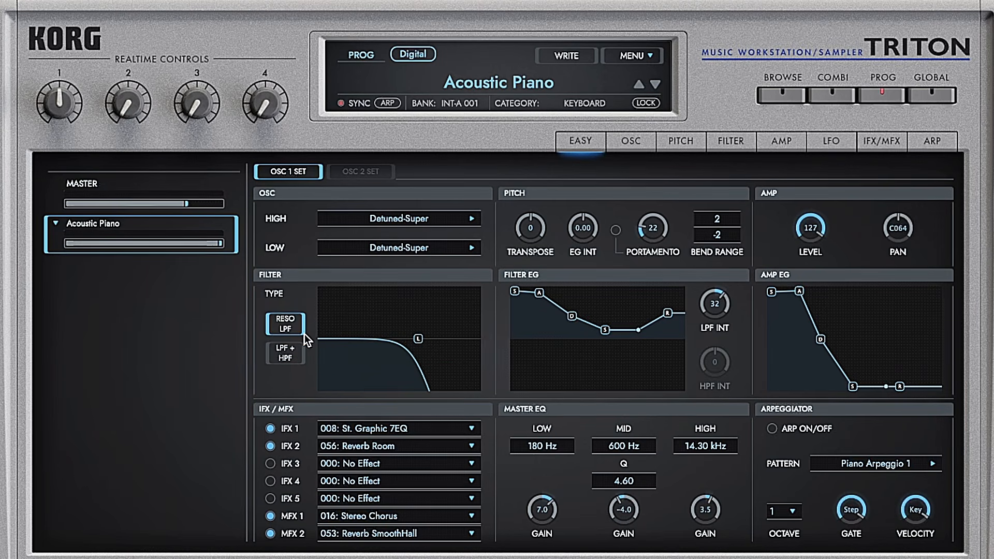
{"action": "left_click_drag", "start_coordinate": [420, 343], "coordinate": [489, 345]}
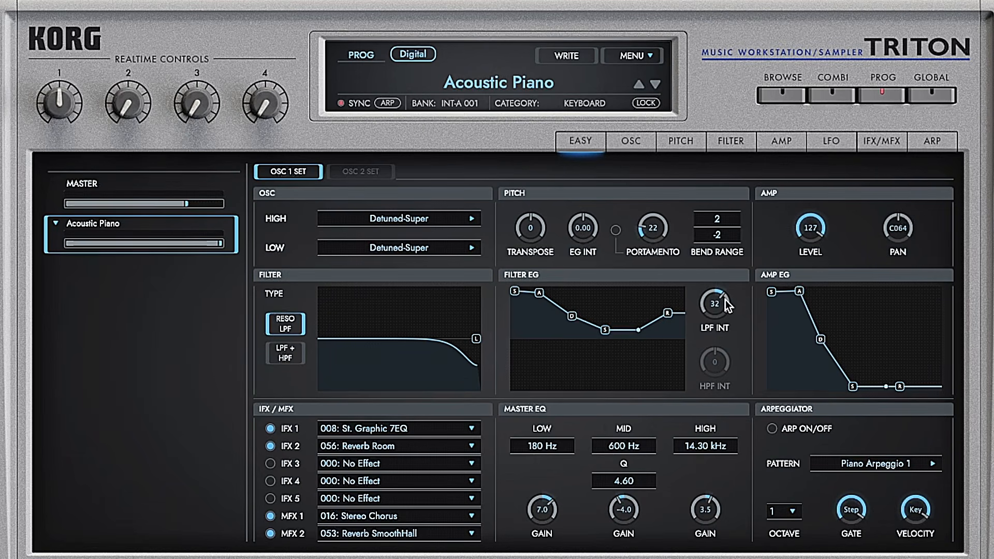
Try a high LPF EG intensity with the filter cutoff at minimum, and reduce the intensity to 69
{"action": "left_click_drag", "start_coordinate": [721, 308], "coordinate": [723, 251]}
{"action": "left_click_drag", "start_coordinate": [476, 339], "coordinate": [319, 340]}
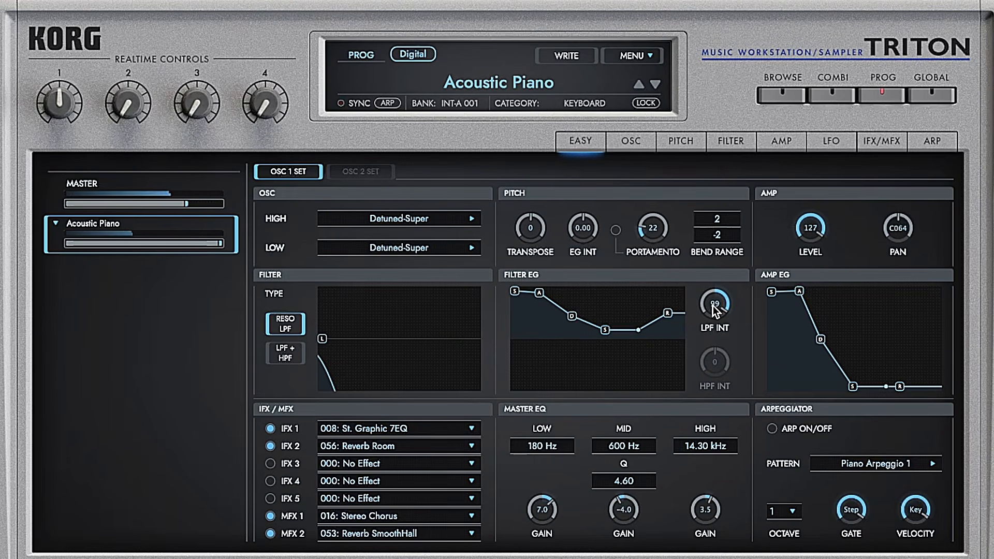
{"action": "left_click_drag", "start_coordinate": [713, 306], "coordinate": [710, 327]}
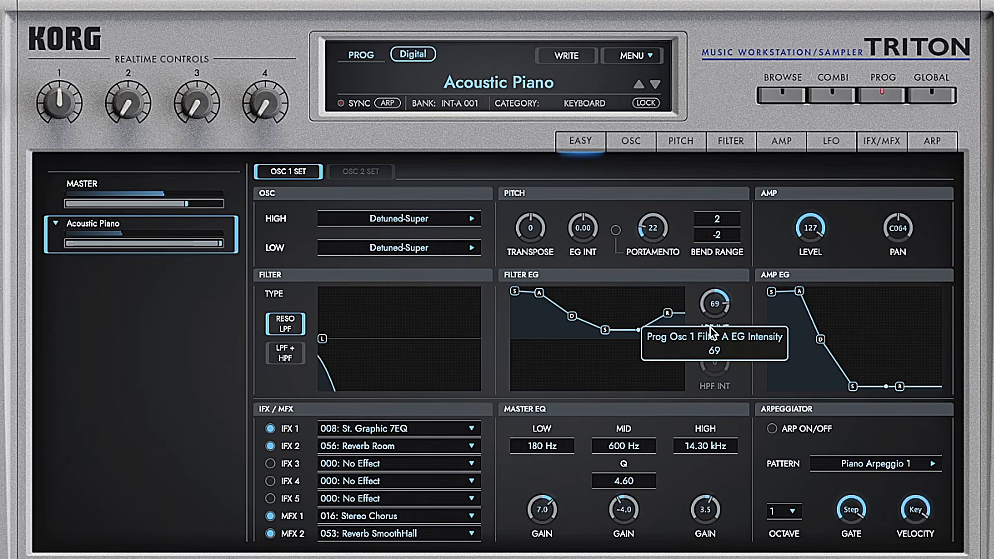
Lower the filter EG's start level to just above the midline, and set LPF intensity to 0 with the cutoff raised past the middle
{"action": "left_click_drag", "start_coordinate": [515, 291], "coordinate": [511, 336]}
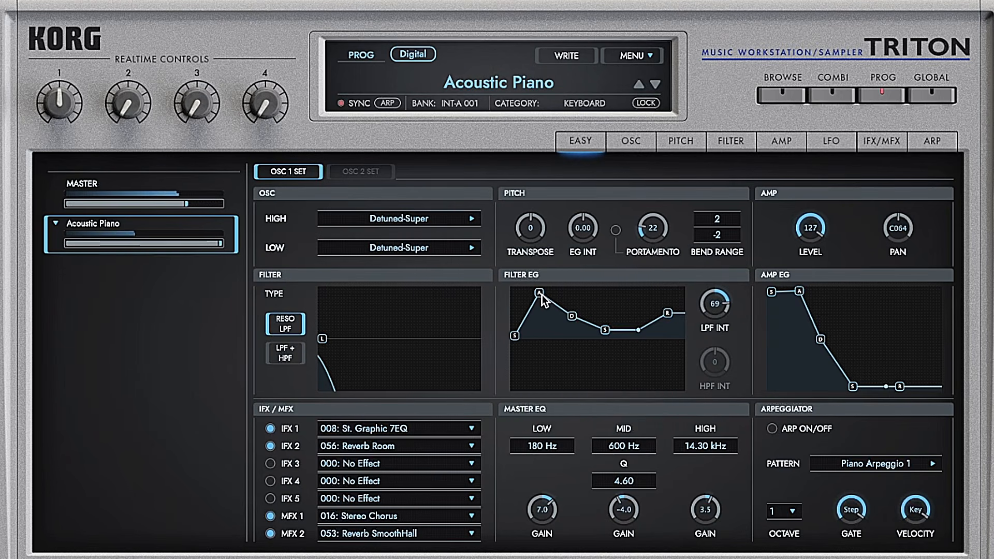
{"action": "mouse_move", "coordinate": [542, 295]}
{"action": "left_mouse_down"}
{"action": "mouse_move", "coordinate": [560, 291]}
{"action": "mouse_move", "coordinate": [518, 284]}
{"action": "mouse_move", "coordinate": [539, 297]}
{"action": "left_mouse_up"}
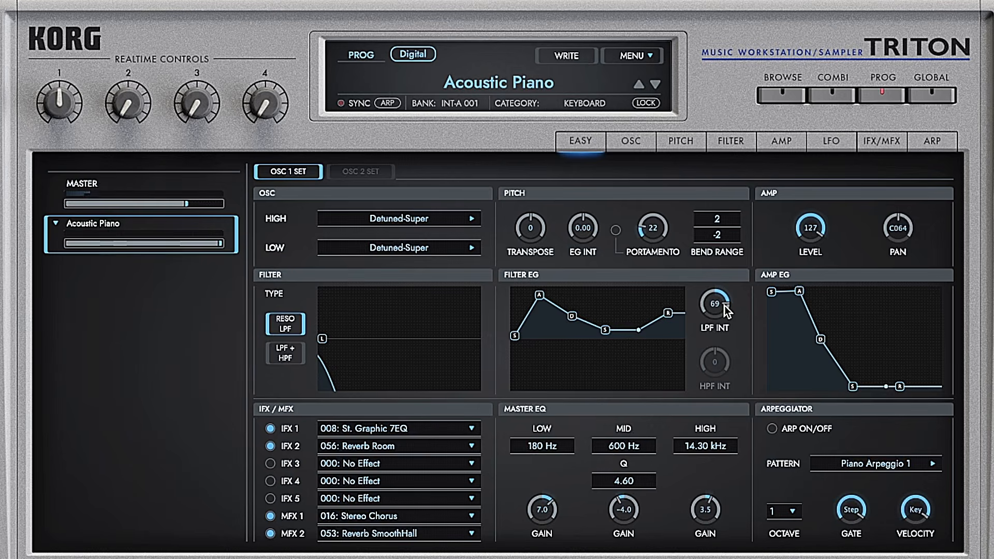
{"action": "left_click_drag", "start_coordinate": [724, 305], "coordinate": [728, 318]}
{"action": "left_click_drag", "start_coordinate": [324, 339], "coordinate": [426, 341]}
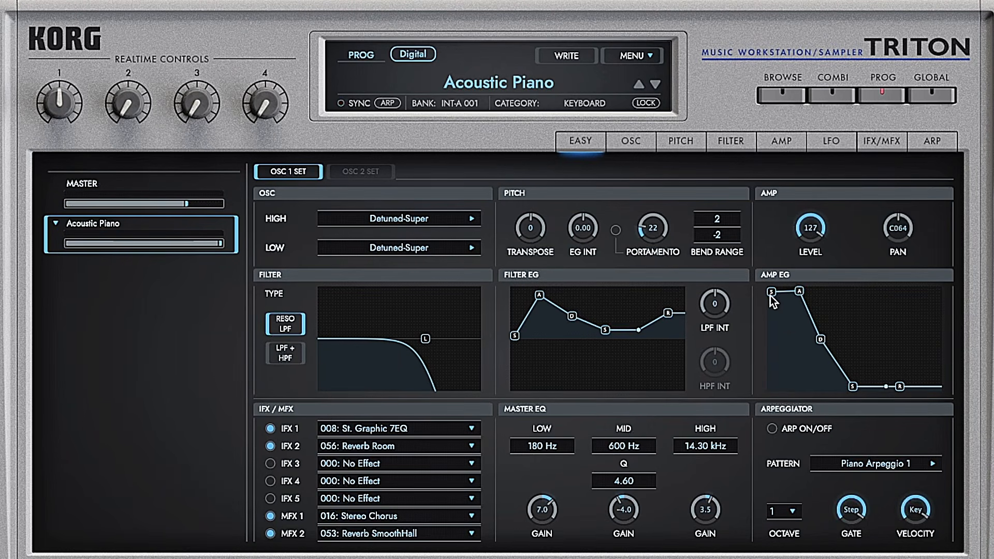
Reshape the amp EG with a start level of 0, a slightly lower, shorter attack and sustain raised to about half
{"action": "left_click_drag", "start_coordinate": [770, 296], "coordinate": [728, 415]}
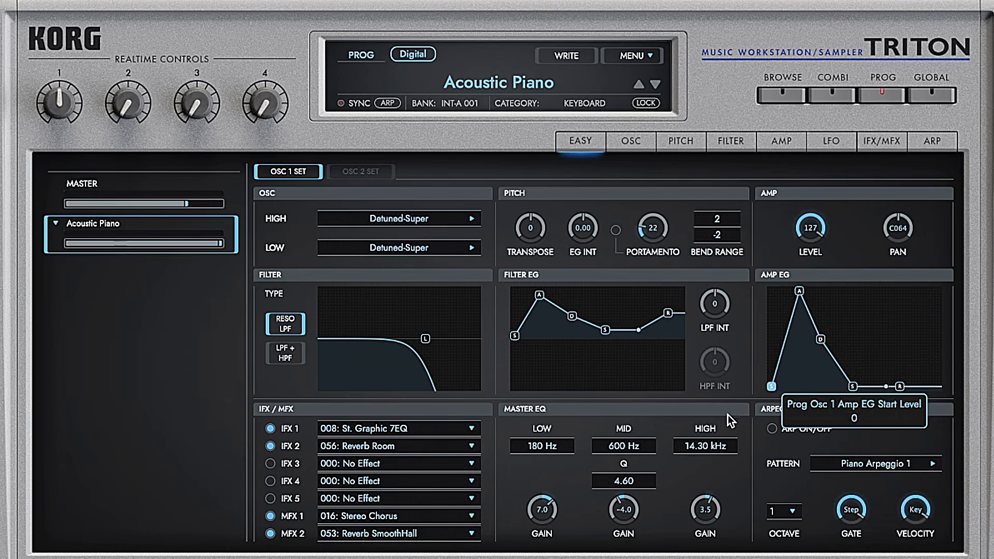
{"action": "left_click_drag", "start_coordinate": [798, 296], "coordinate": [799, 302]}
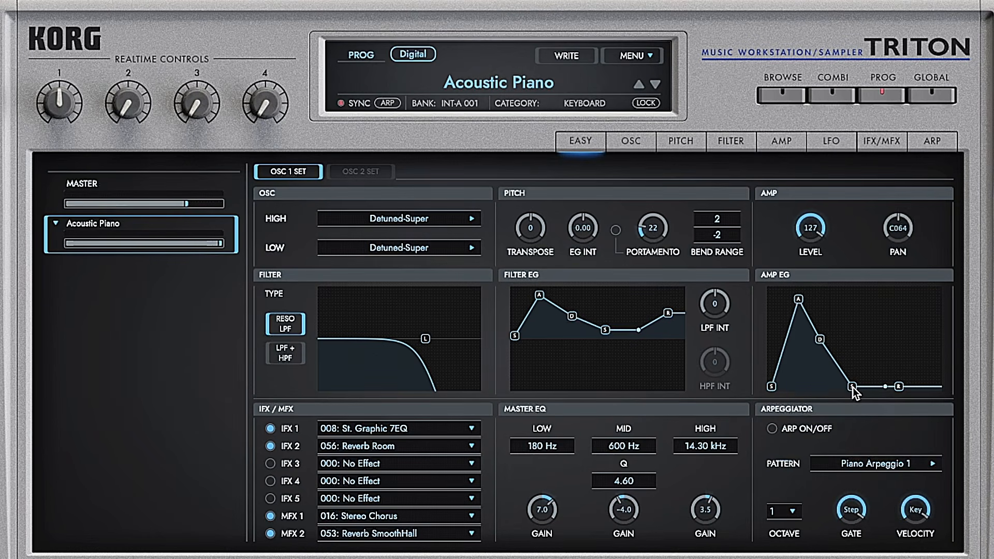
{"action": "left_click_drag", "start_coordinate": [853, 388], "coordinate": [847, 342]}
{"action": "left_click_drag", "start_coordinate": [897, 387], "coordinate": [900, 388]}
{"action": "left_click_drag", "start_coordinate": [799, 302], "coordinate": [801, 304]}
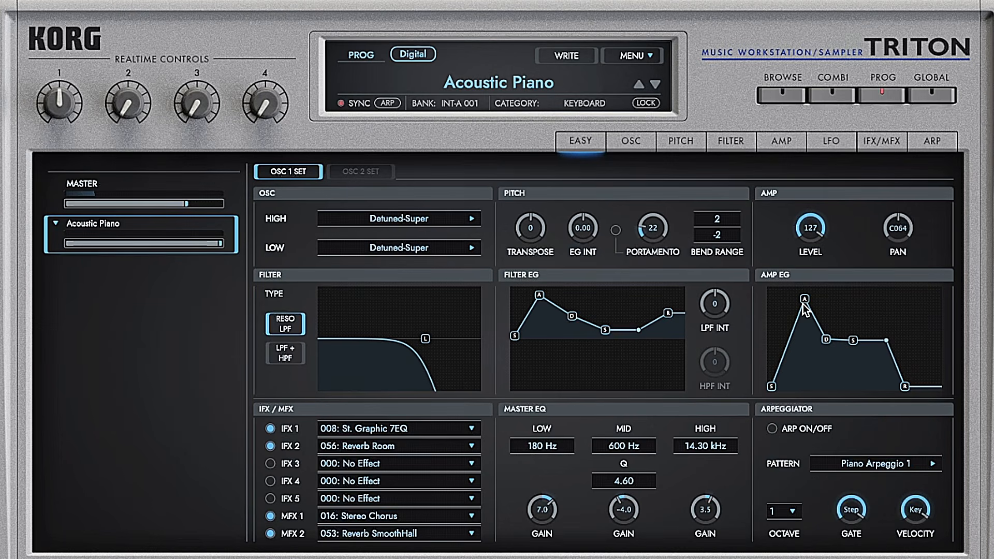
{"action": "left_click_drag", "start_coordinate": [802, 304], "coordinate": [794, 301]}
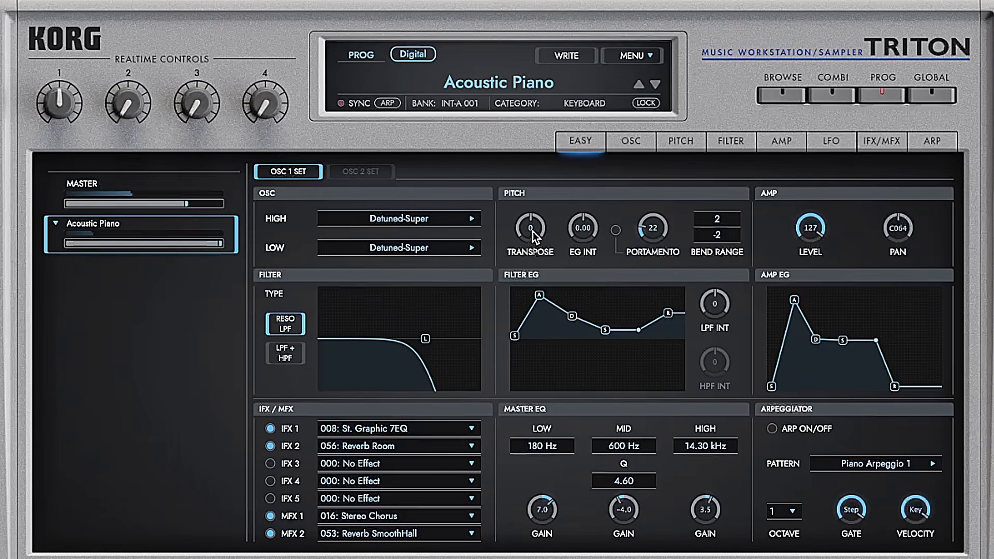
Try adjusting OSC 1's pitch controls along with its amp level and pan
{"action": "left_click_drag", "start_coordinate": [533, 232], "coordinate": [620, 263]}
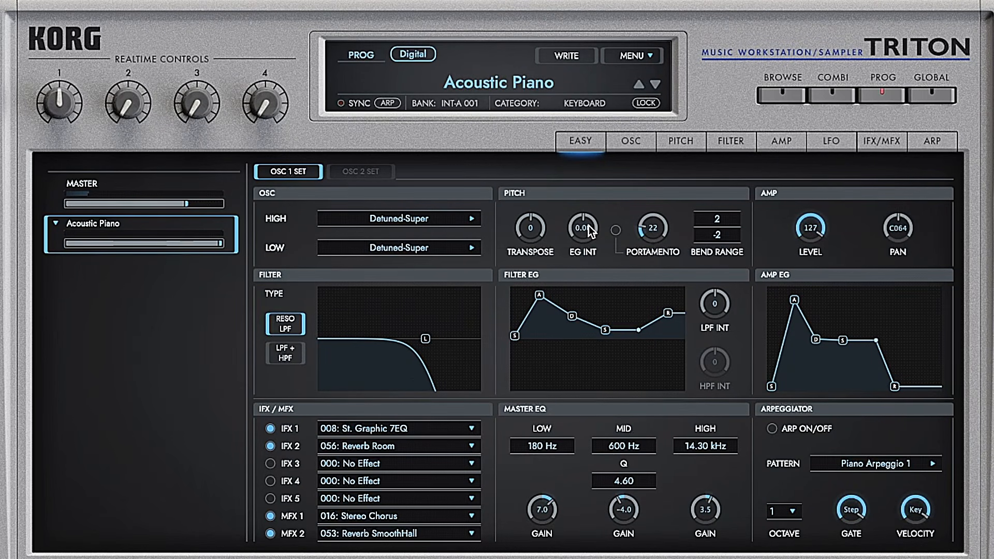
{"action": "scroll", "coordinate": [588, 227], "scroll_direction": "up", "scroll_amount": 2}
{"action": "scroll", "coordinate": [587, 228], "scroll_direction": "down", "scroll_amount": 2}
{"action": "scroll", "coordinate": [822, 229], "scroll_direction": "down", "scroll_amount": 2}
{"action": "left_click_drag", "start_coordinate": [818, 249], "coordinate": [811, 185]}
{"action": "left_click_drag", "start_coordinate": [901, 226], "coordinate": [918, 162]}
Set the oscillator mode to Double, and pan the oscillators on the Easy page with OSC 1 at R080
{"action": "left_click", "coordinate": [631, 148]}
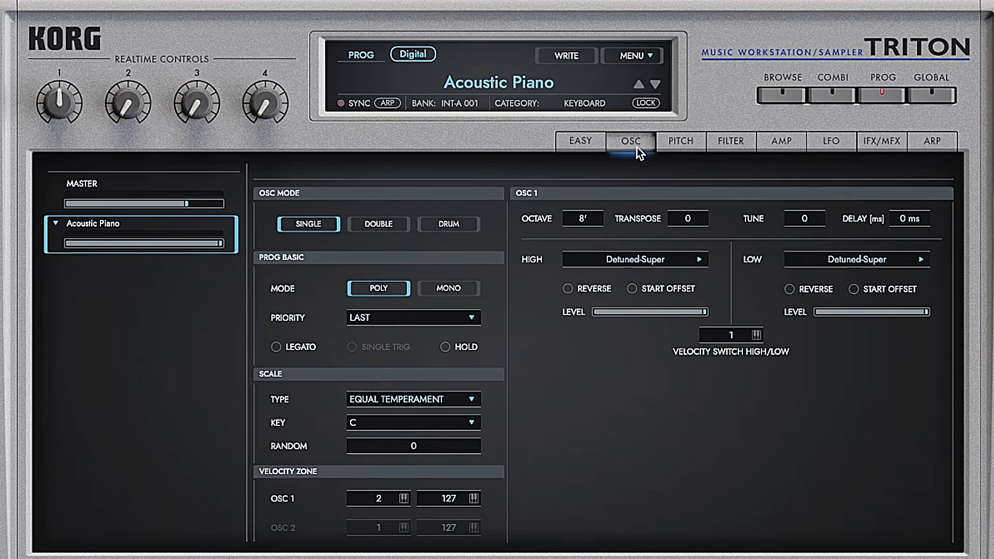
{"action": "left_click", "coordinate": [373, 227]}
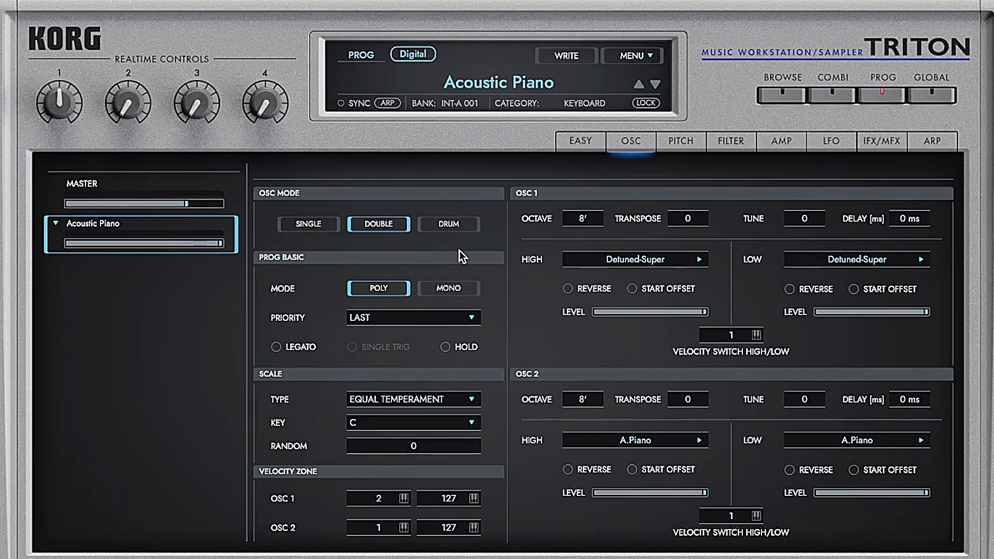
{"action": "left_click", "coordinate": [580, 142]}
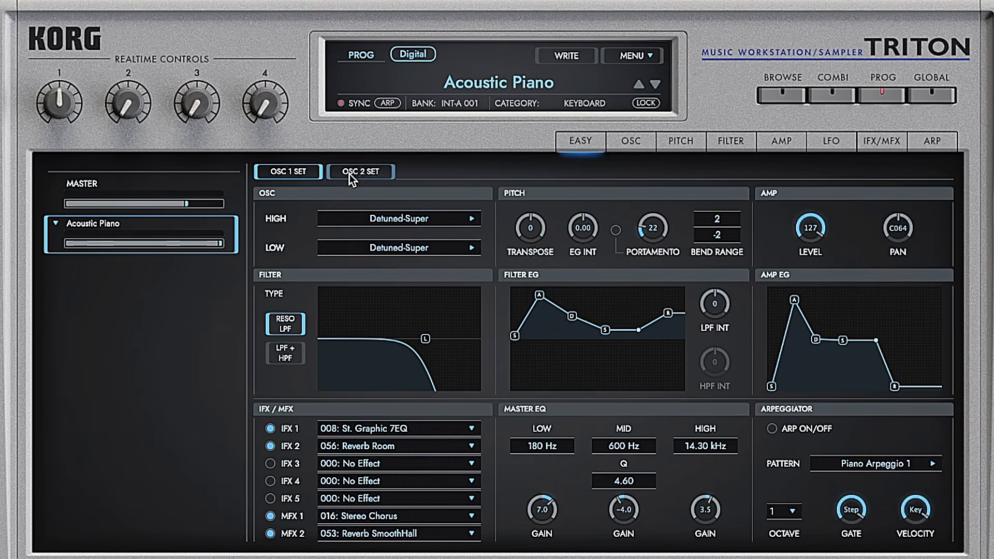
{"action": "left_click", "coordinate": [350, 174]}
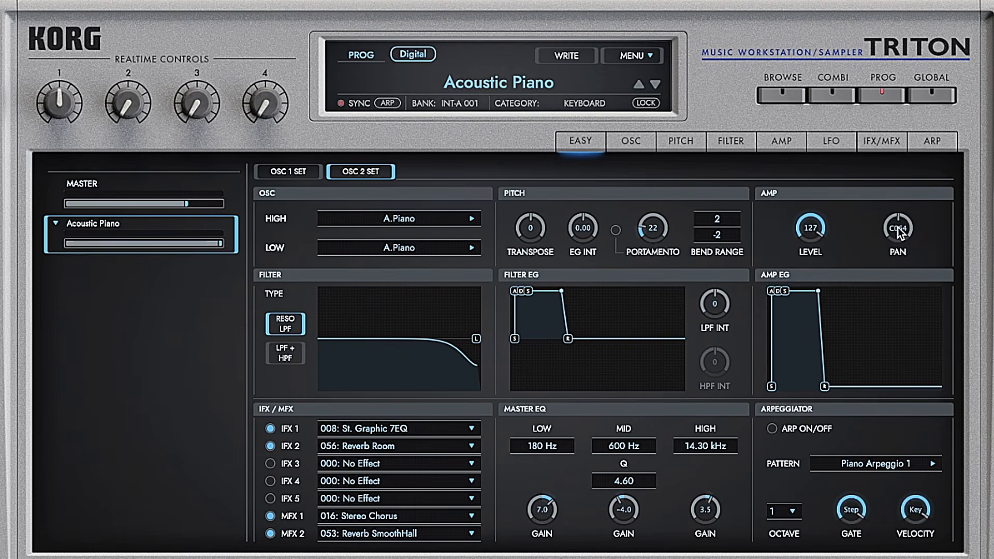
{"action": "mouse_move", "coordinate": [899, 228]}
{"action": "left_mouse_down"}
{"action": "mouse_move", "coordinate": [901, 287]}
{"action": "mouse_move", "coordinate": [906, 221]}
{"action": "left_mouse_up"}
{"action": "left_click", "coordinate": [303, 175]}
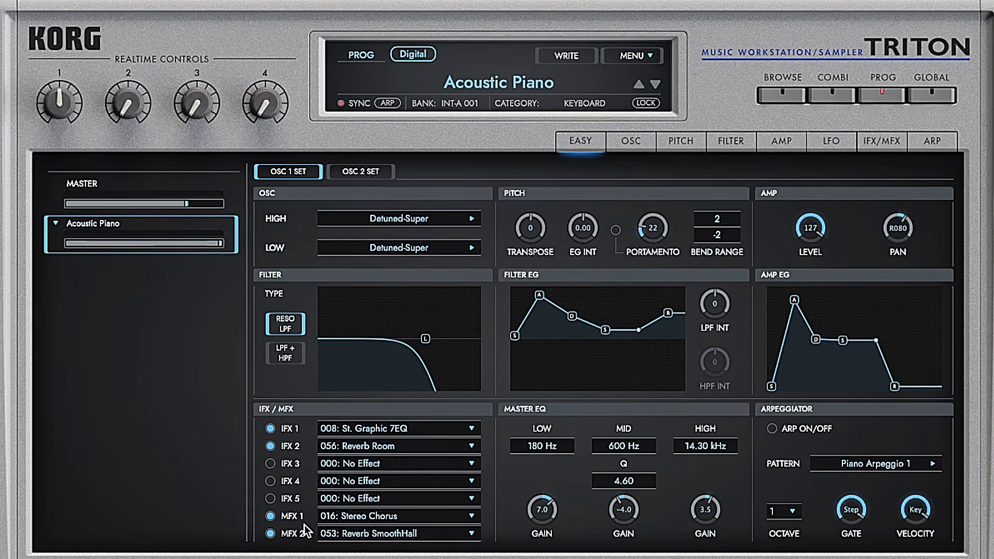
Change the IFX 1 effect to 016: Stereo Chorus from the Pitch/Phase Mod. category
{"action": "left_click", "coordinate": [420, 430]}
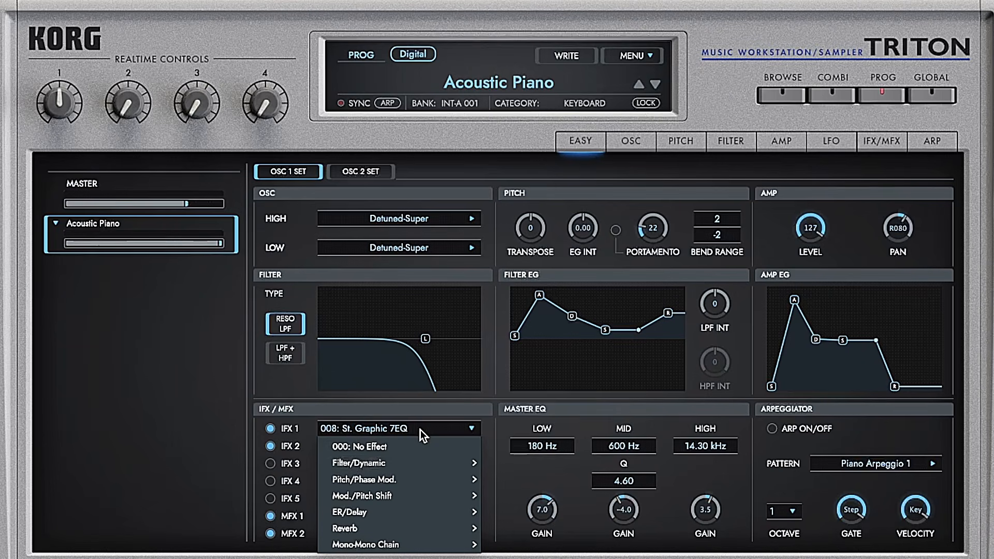
{"action": "mouse_move", "coordinate": [440, 480]}
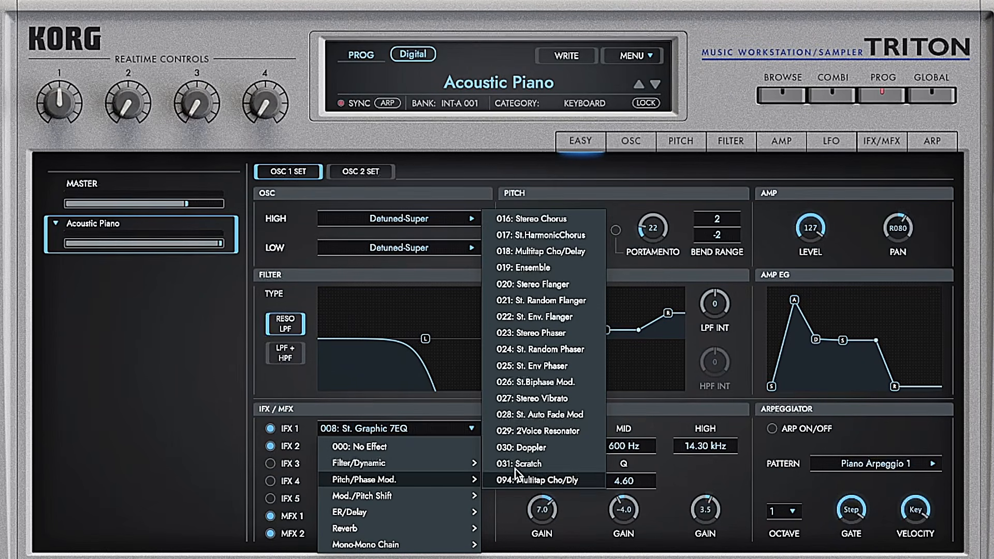
{"action": "left_click", "coordinate": [540, 216]}
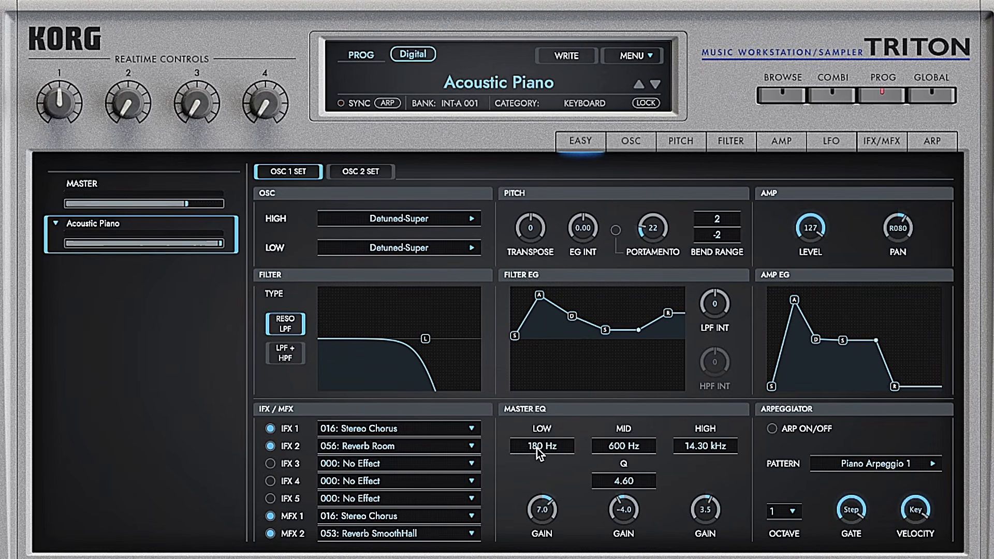
Set the master EQ's low band to 160 Hz with gain 5.0 and its high band to 12.60 kHz with gain 7.5
{"action": "left_click_drag", "start_coordinate": [537, 448], "coordinate": [542, 182]}
{"action": "left_click_drag", "start_coordinate": [554, 458], "coordinate": [532, 375]}
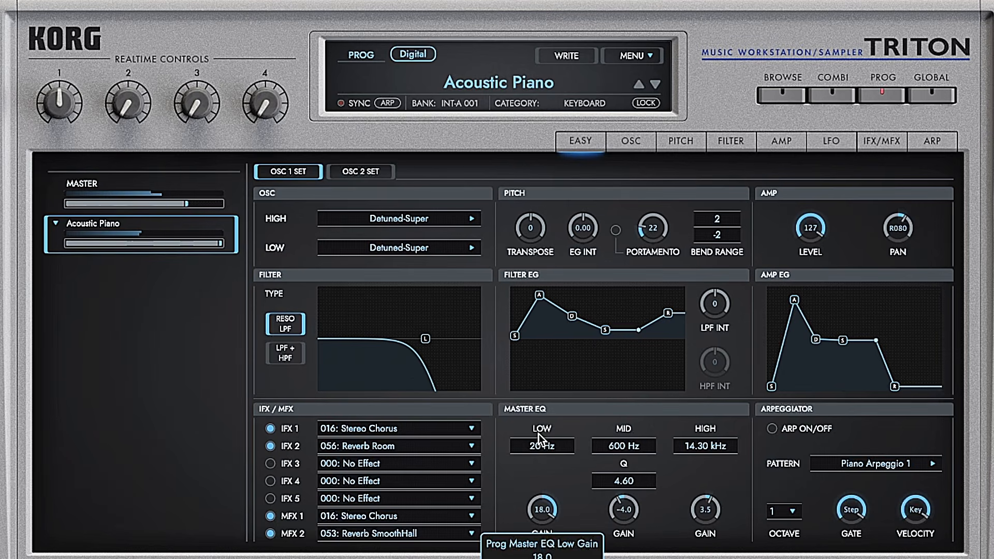
{"action": "left_click_drag", "start_coordinate": [539, 448], "coordinate": [541, 427]}
{"action": "left_click_drag", "start_coordinate": [541, 508], "coordinate": [542, 528]}
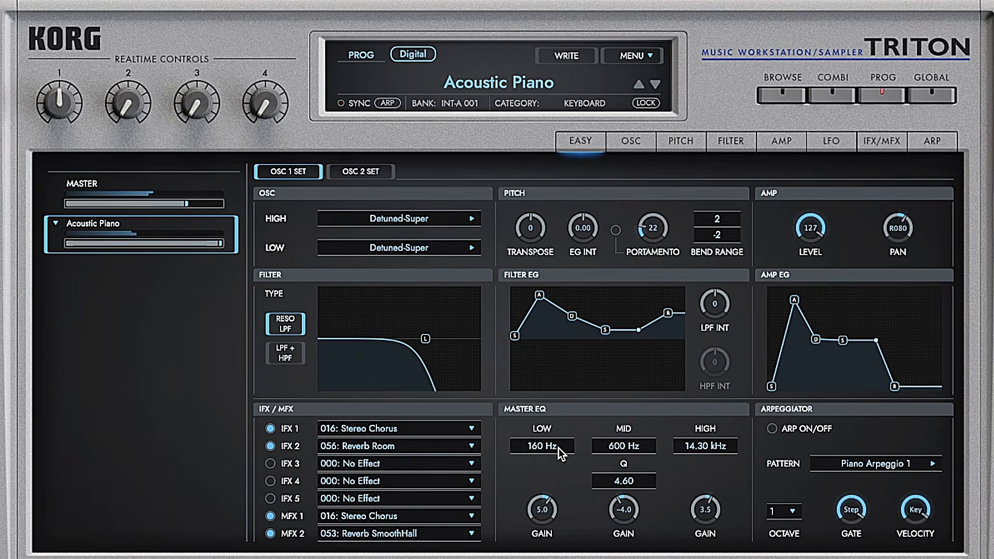
{"action": "left_click_drag", "start_coordinate": [714, 445], "coordinate": [710, 460]}
{"action": "left_click_drag", "start_coordinate": [715, 520], "coordinate": [716, 505]}
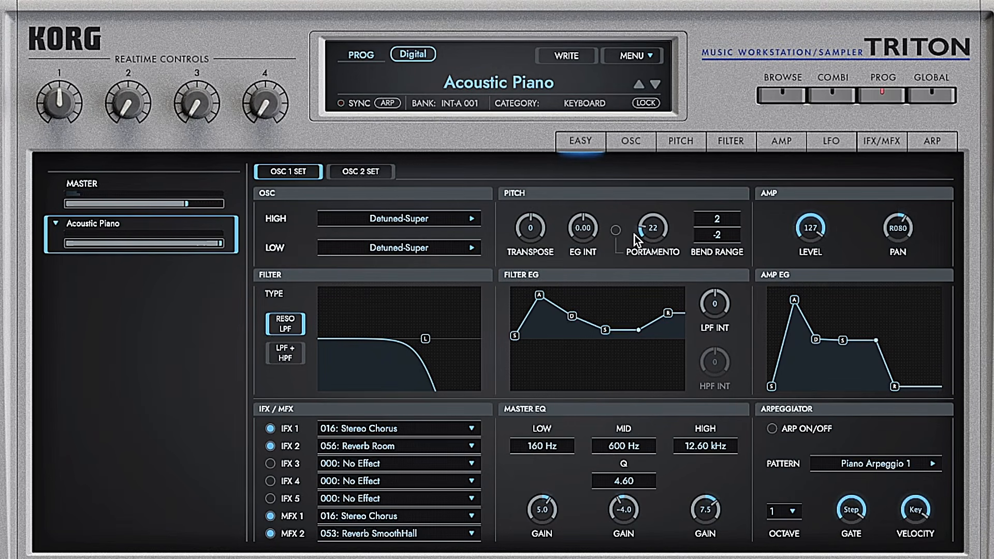
Look through the program's OSC, Pitch, Filter and effects routing pages and the IFX 1 Stereo Chorus settings
{"action": "left_click", "coordinate": [630, 141]}
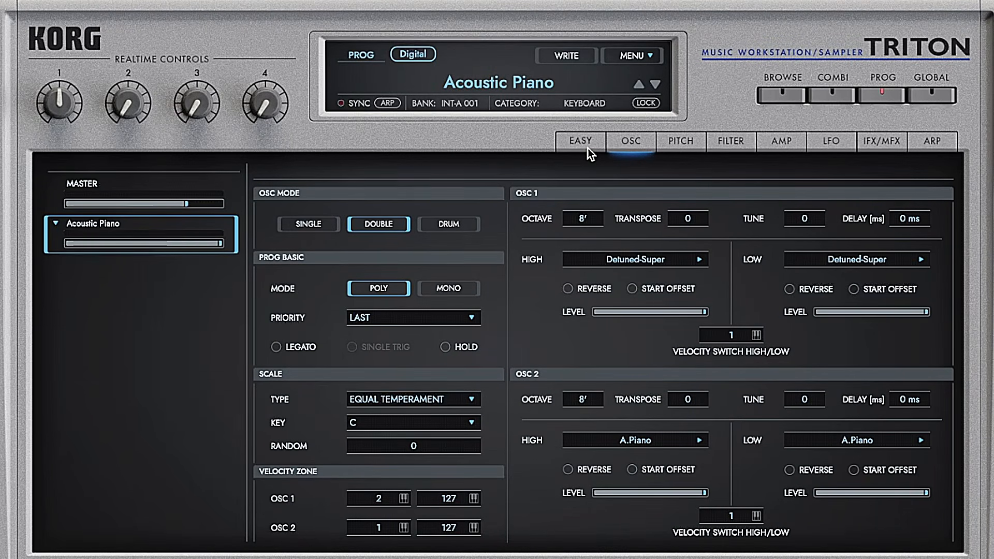
{"action": "left_click", "coordinate": [679, 141]}
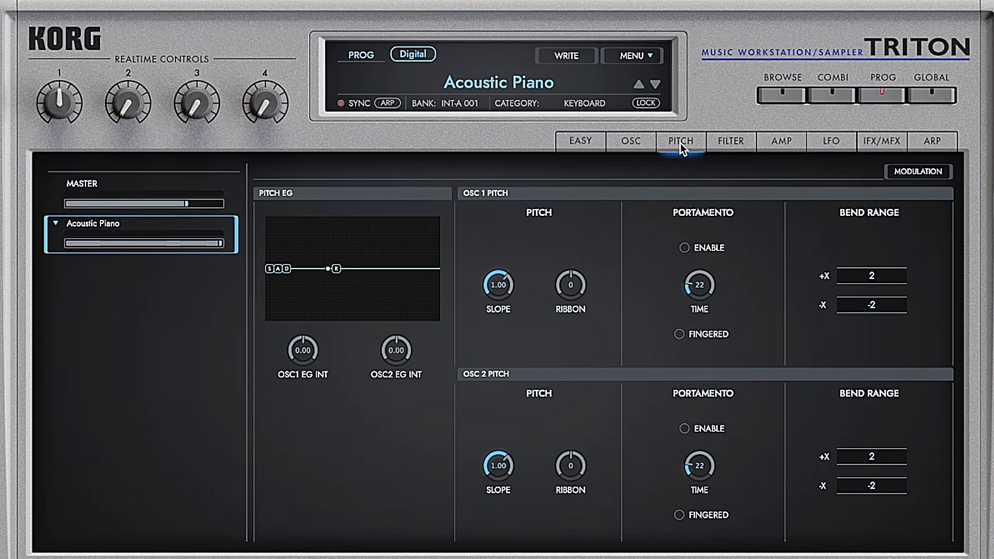
{"action": "left_click", "coordinate": [729, 146]}
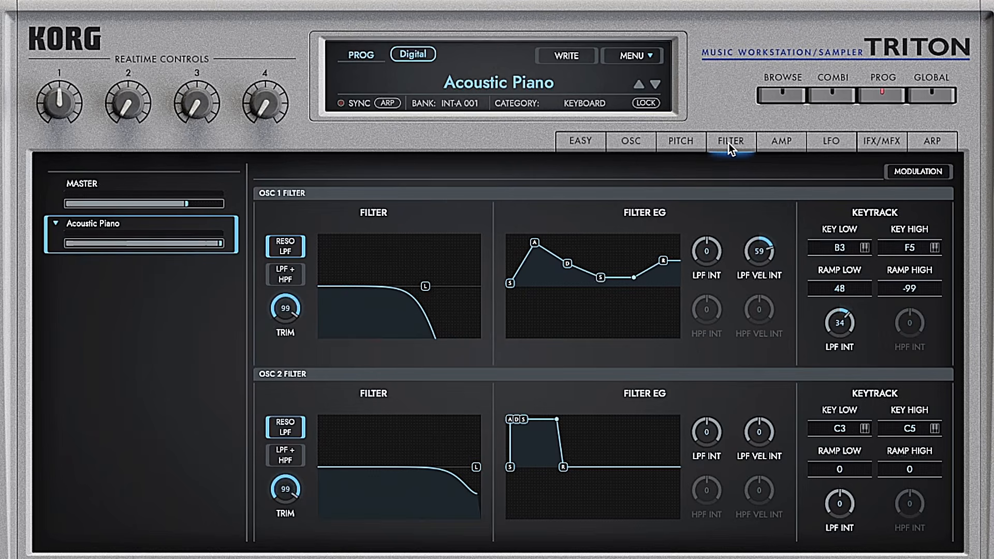
{"action": "left_click", "coordinate": [881, 143]}
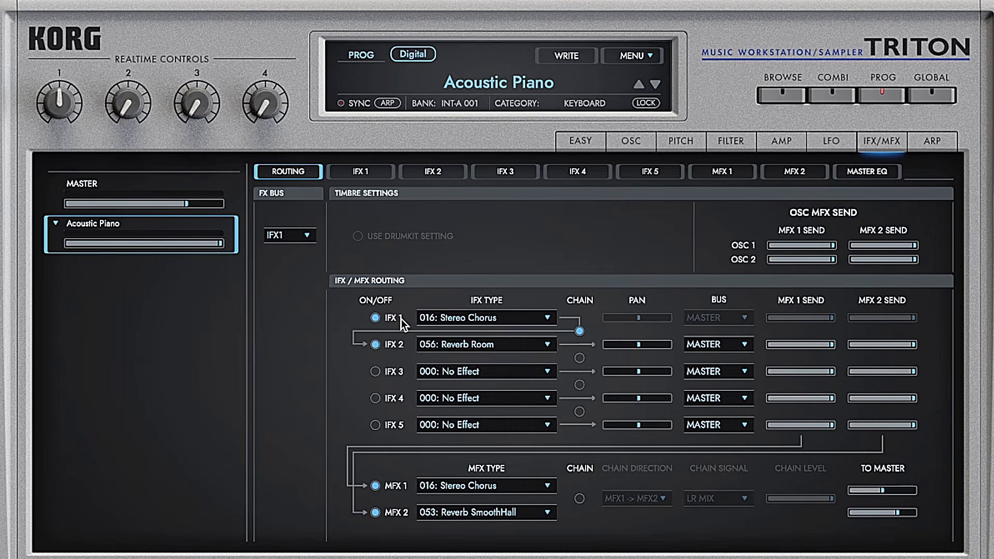
{"action": "left_click", "coordinate": [360, 174]}
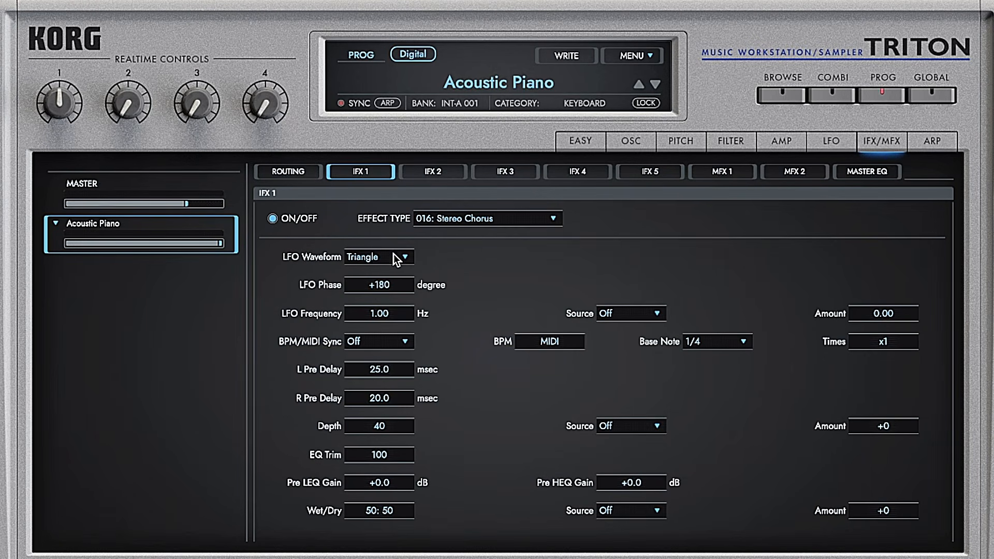
On the effects routing page, chain IFX 2 into IFX 3, switch IFX 3 on and set it to 101: BPM Long Delay
{"action": "left_click", "coordinate": [299, 176]}
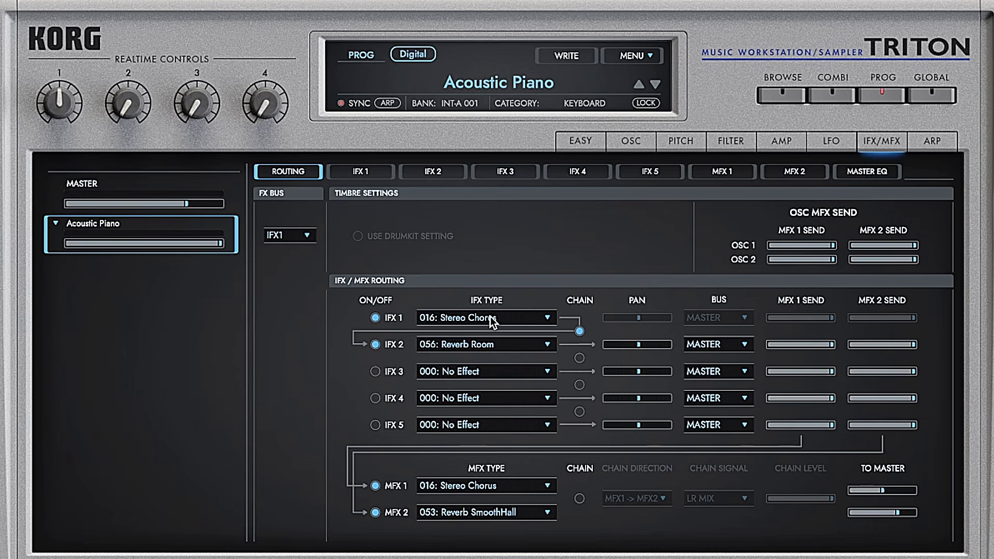
{"action": "left_click", "coordinate": [580, 358]}
{"action": "left_click", "coordinate": [375, 372]}
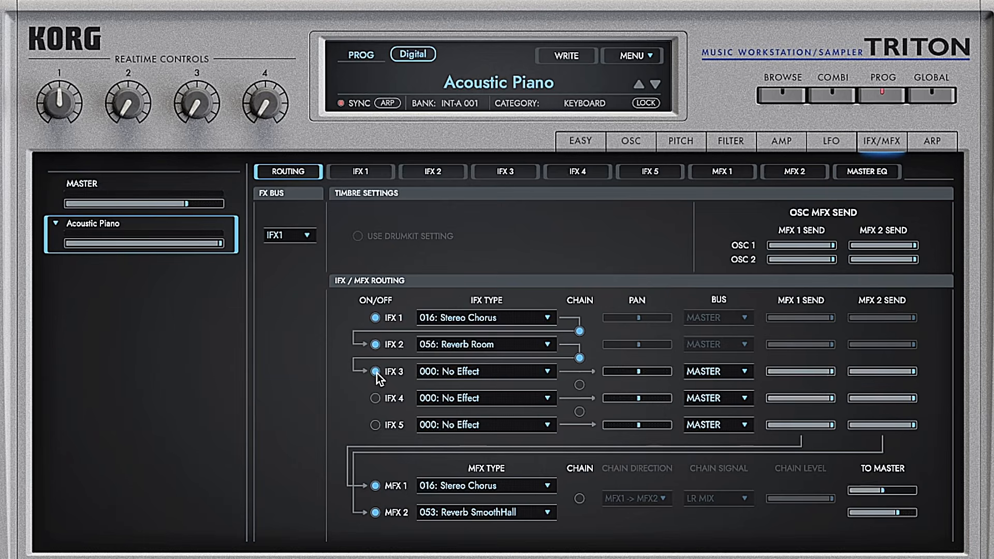
{"action": "left_click", "coordinate": [486, 371]}
{"action": "mouse_move", "coordinate": [503, 456]}
{"action": "left_click", "coordinate": [603, 439]}
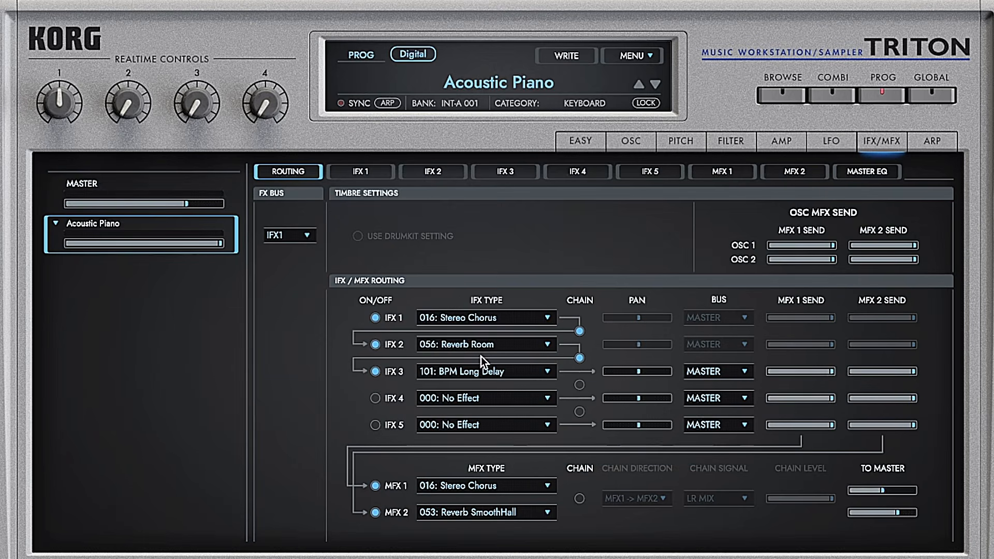
Chain the two master effects together, keeping the chain direction at MFX1 -> MFX2
{"action": "mouse_move", "coordinate": [669, 377]}
{"action": "left_click", "coordinate": [580, 498]}
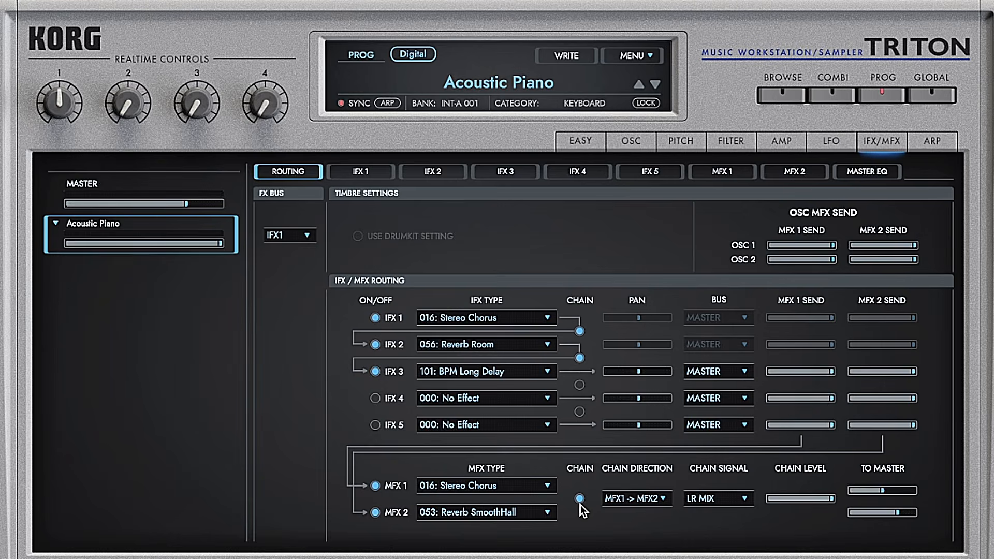
{"action": "left_click", "coordinate": [644, 500]}
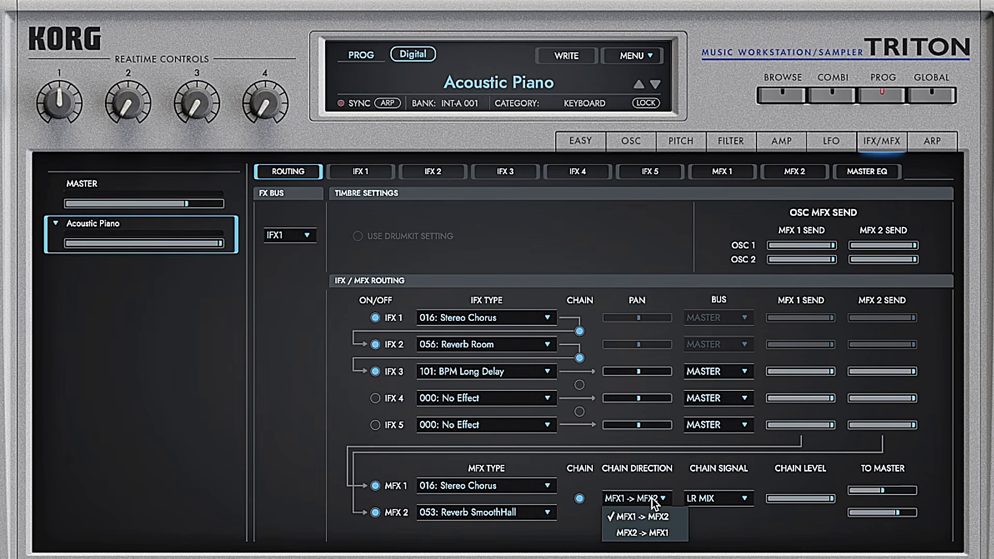
{"action": "left_click", "coordinate": [722, 483]}
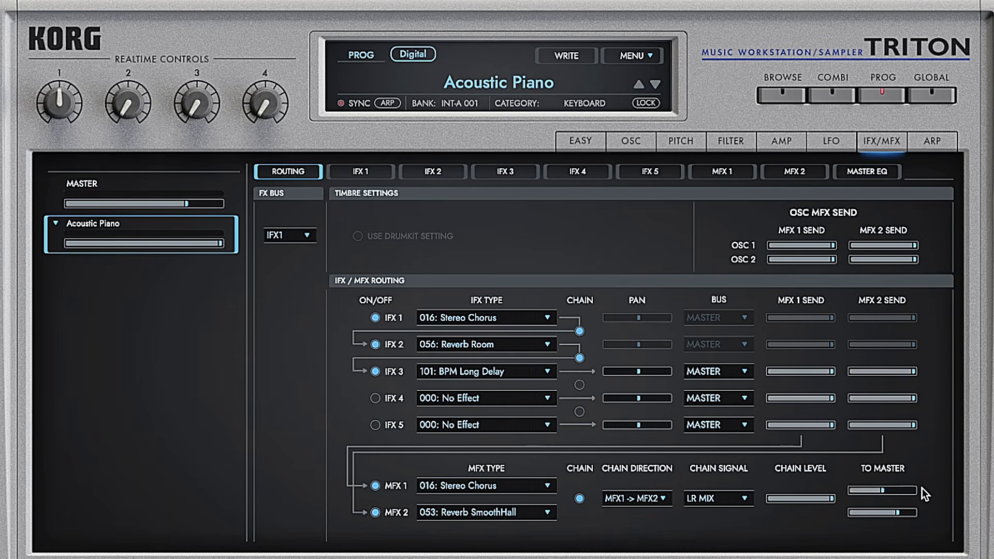
Change IFX 3 to 030: Doppler from the Pitch/Phase Mod. category, then unchain it from IFX 2 and switch it off
{"action": "left_click", "coordinate": [510, 372]}
{"action": "mouse_move", "coordinate": [548, 421]}
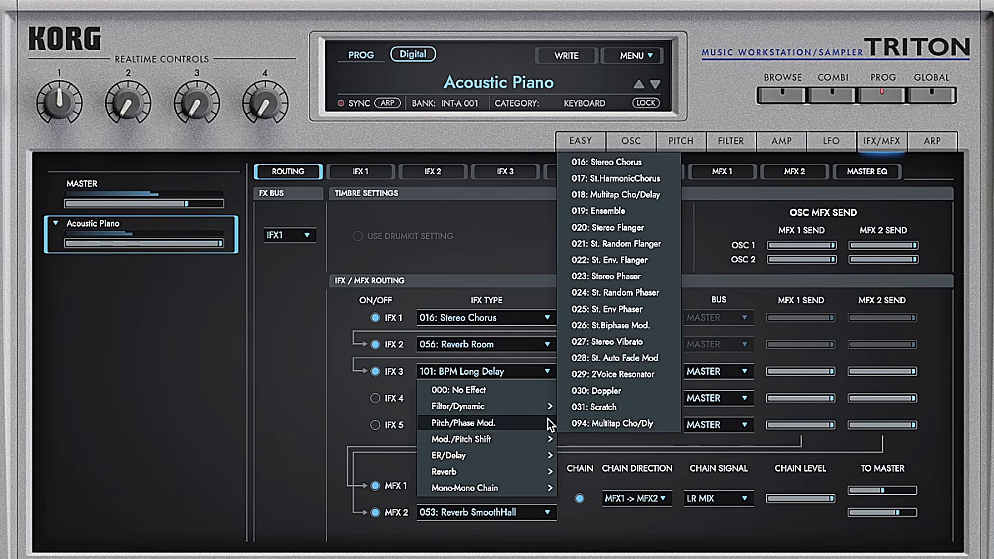
{"action": "left_click", "coordinate": [596, 390]}
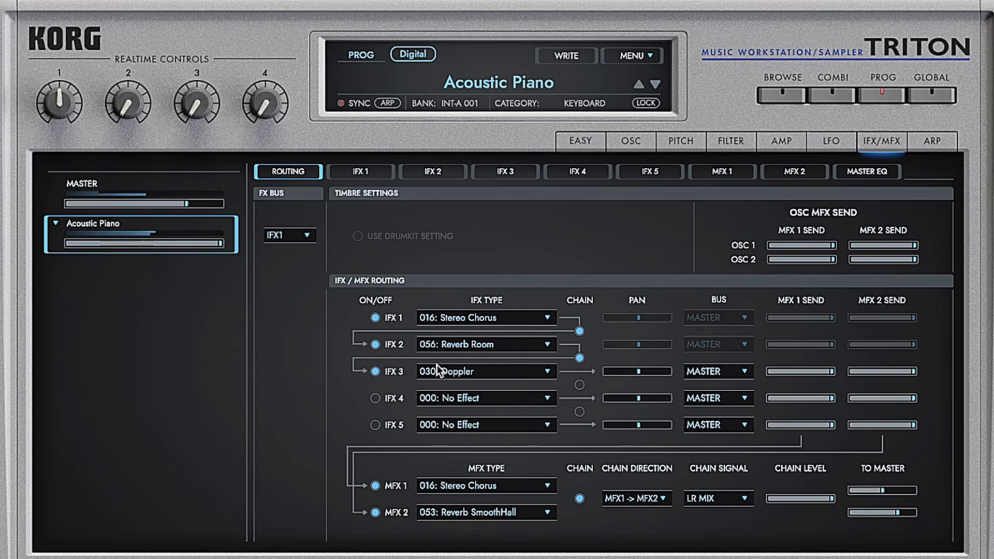
{"action": "left_click", "coordinate": [580, 358]}
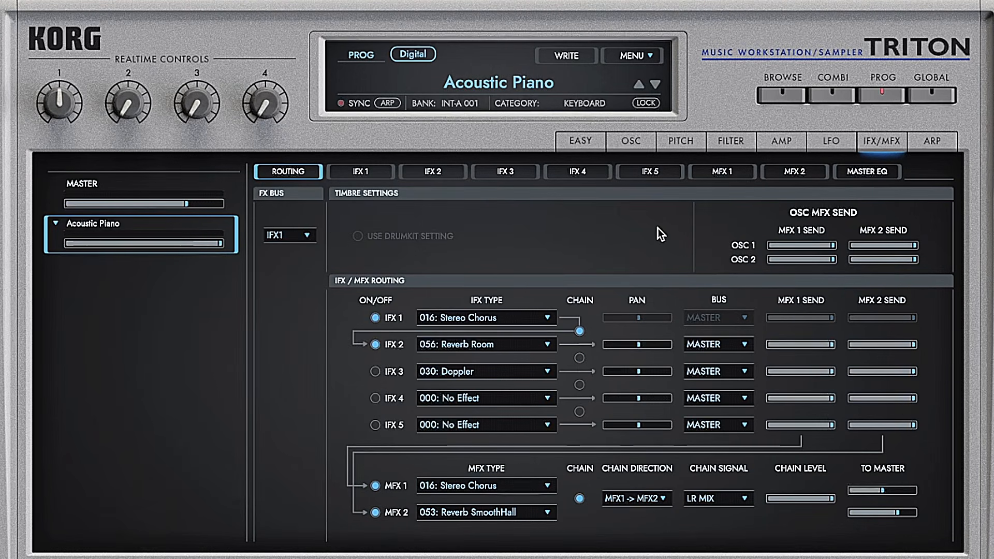
Turn the program's arpeggiator on and load the BrassRit 04 pattern
{"action": "left_click", "coordinate": [948, 148]}
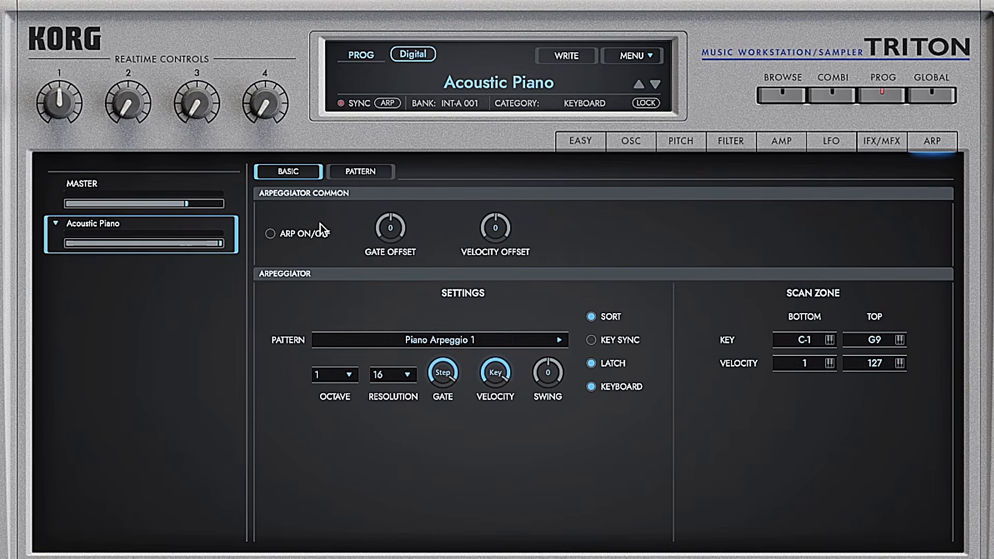
{"action": "left_click", "coordinate": [271, 236]}
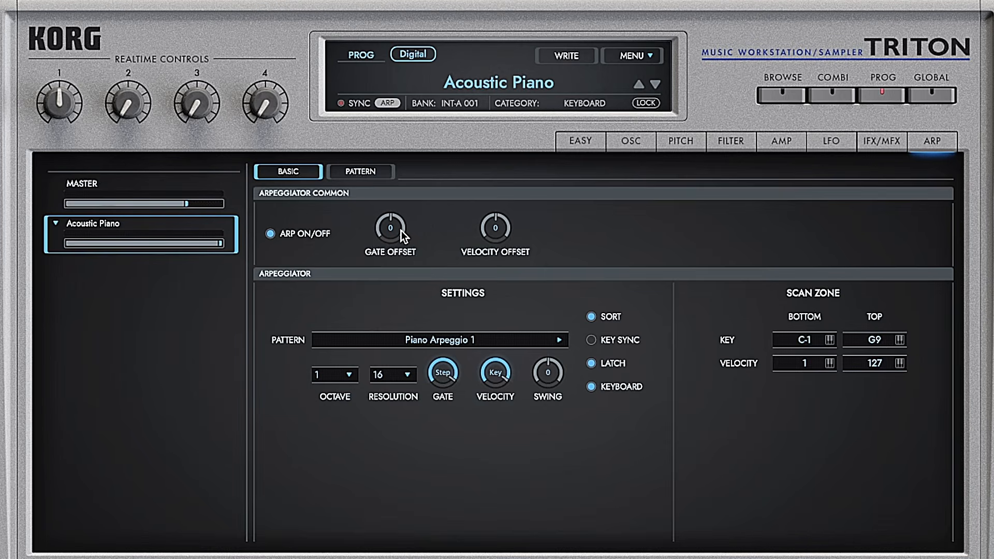
{"action": "left_click", "coordinate": [447, 344]}
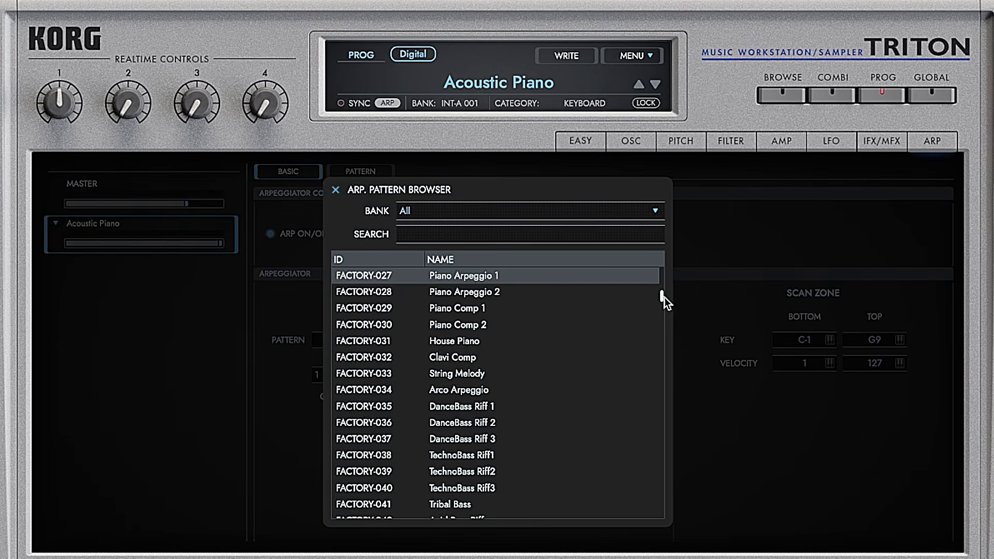
{"action": "left_click_drag", "start_coordinate": [662, 298], "coordinate": [663, 437]}
{"action": "double_click", "coordinate": [600, 429]}
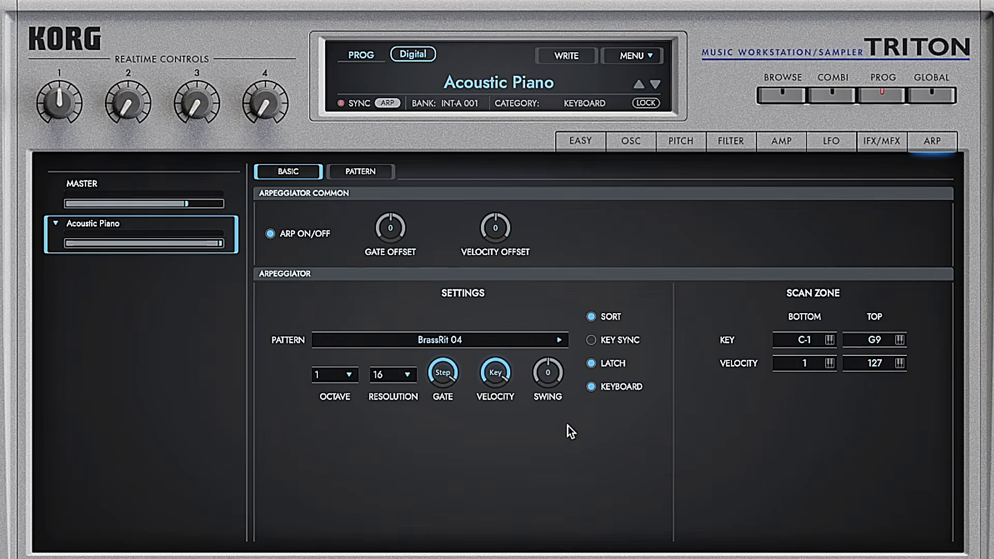
Set the arpeggiator's octave range to 2 and its resolution to 8
{"action": "left_click", "coordinate": [341, 373]}
{"action": "left_click", "coordinate": [339, 400]}
{"action": "left_click", "coordinate": [403, 371]}
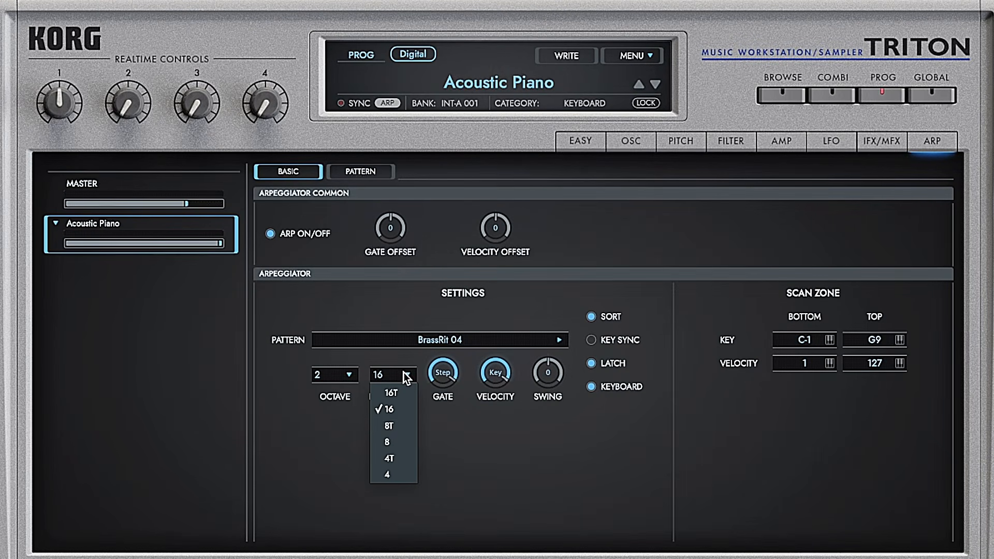
{"action": "left_click", "coordinate": [403, 440]}
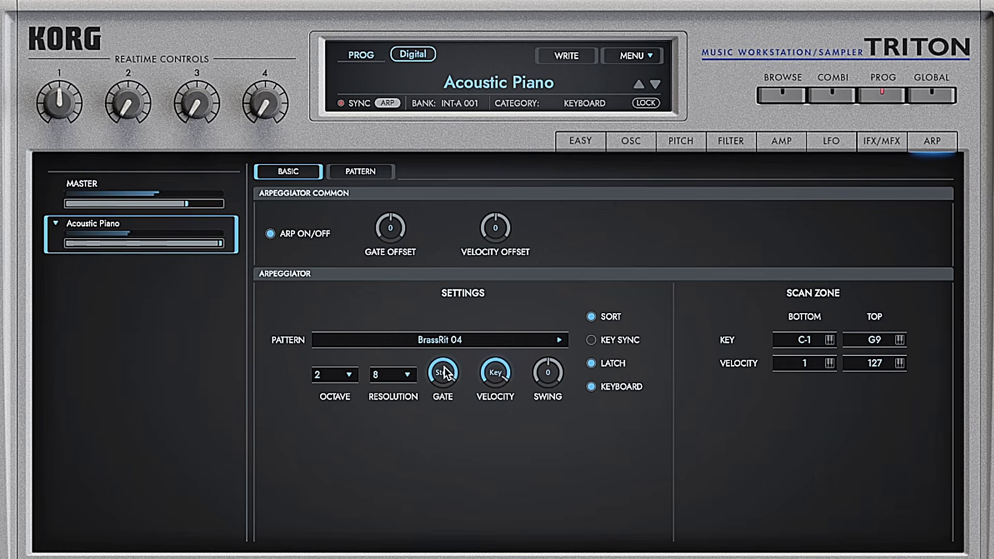
Set the arpeggiator gate to 45 and velocity to 101, with Latch off and Key Sync on, and show the pattern editor
{"action": "left_click_drag", "start_coordinate": [445, 367], "coordinate": [445, 445]}
{"action": "left_click_drag", "start_coordinate": [504, 373], "coordinate": [502, 402]}
{"action": "left_click", "coordinate": [593, 364]}
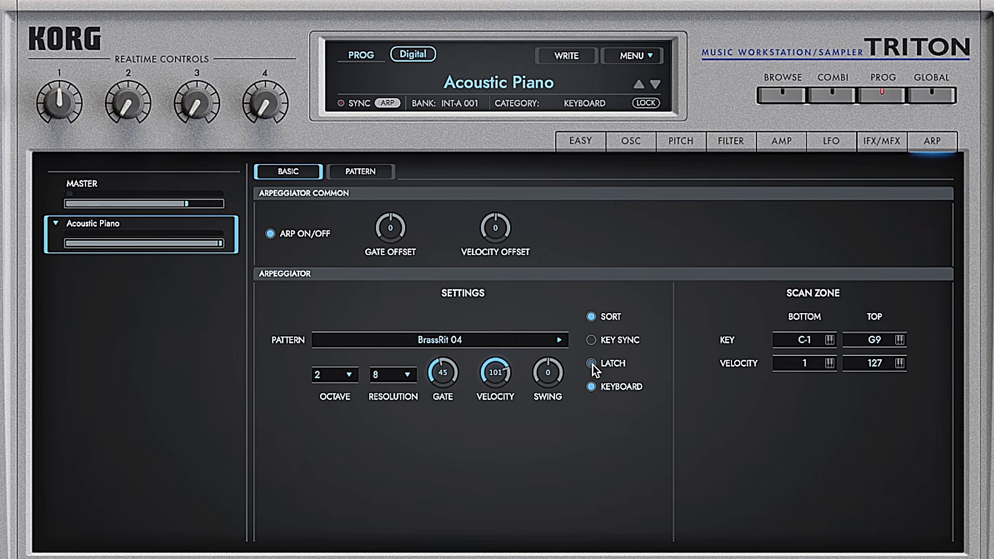
{"action": "left_click", "coordinate": [590, 340]}
{"action": "left_click", "coordinate": [371, 175]}
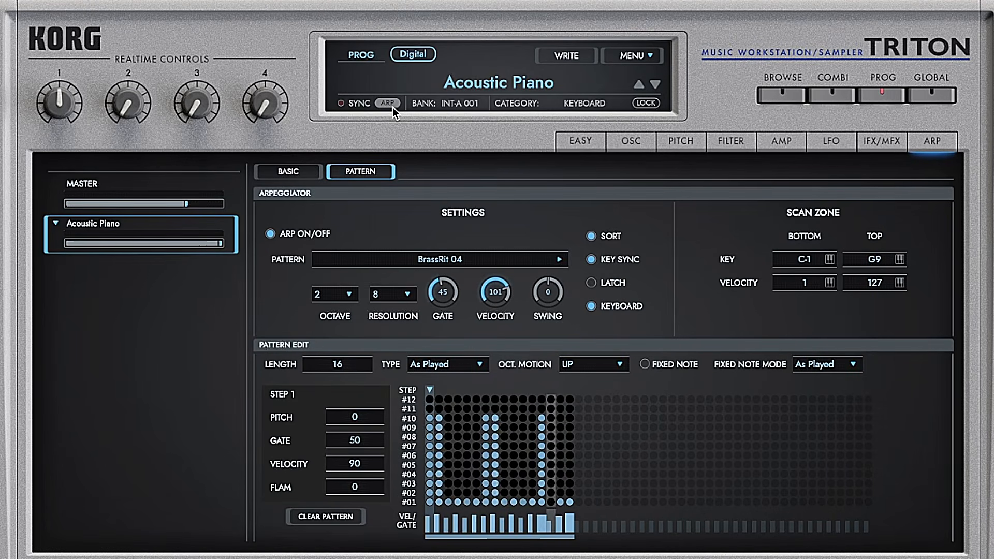
Start writing the edited program from the Easy page under the name CUSTOM PATCH, keeping the KEYBOARD category
{"action": "left_click", "coordinate": [561, 142]}
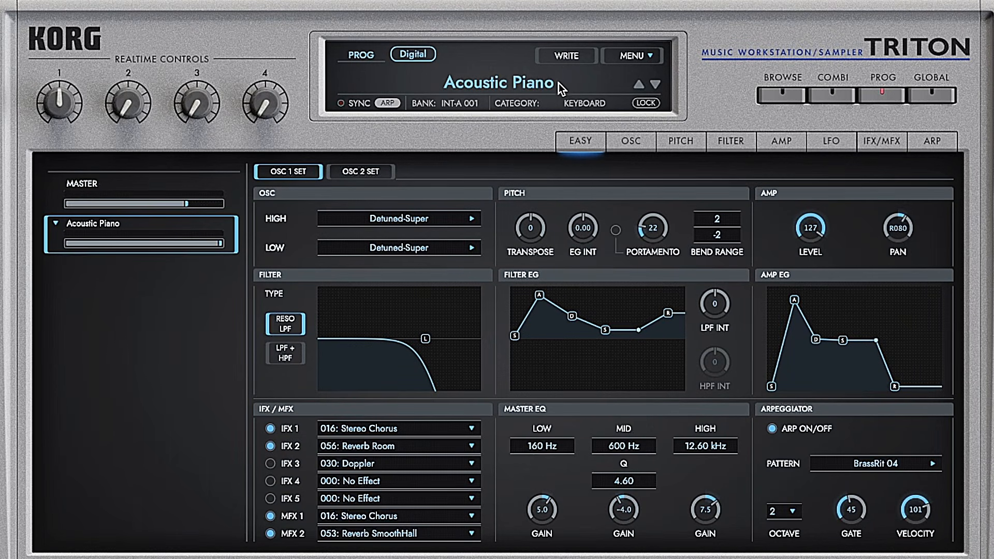
{"action": "left_click", "coordinate": [567, 57]}
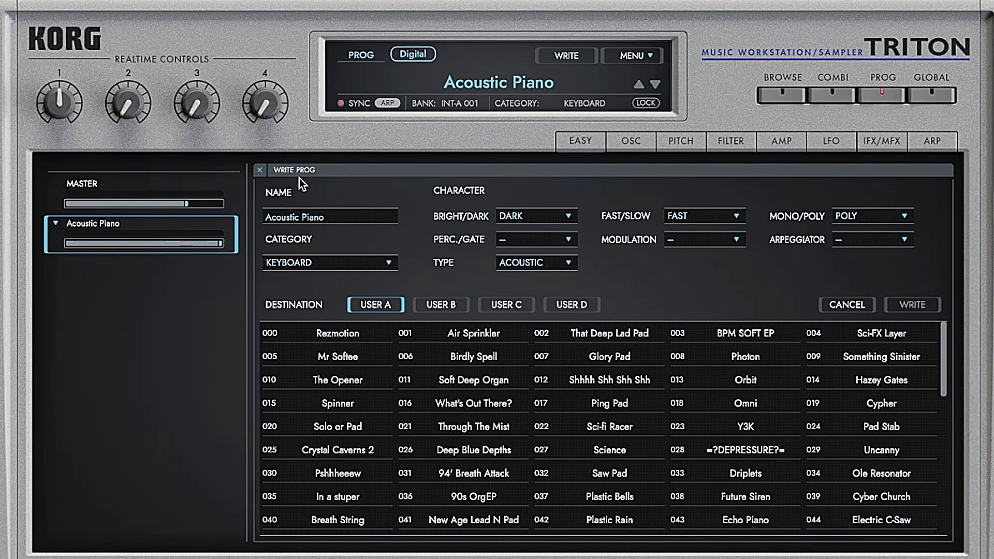
{"action": "left_click", "coordinate": [333, 217]}
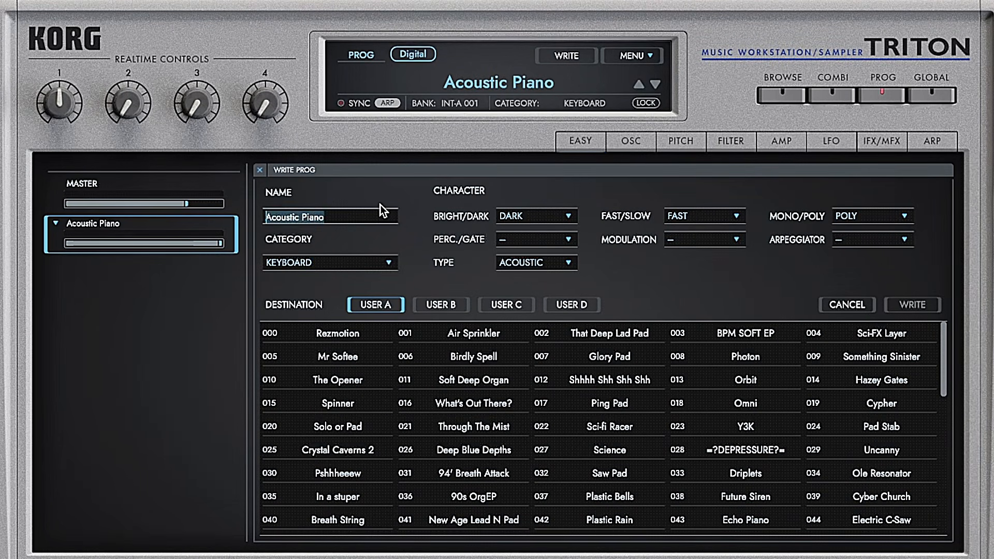
{"action": "type", "text": "CUSTOM PATCH"}
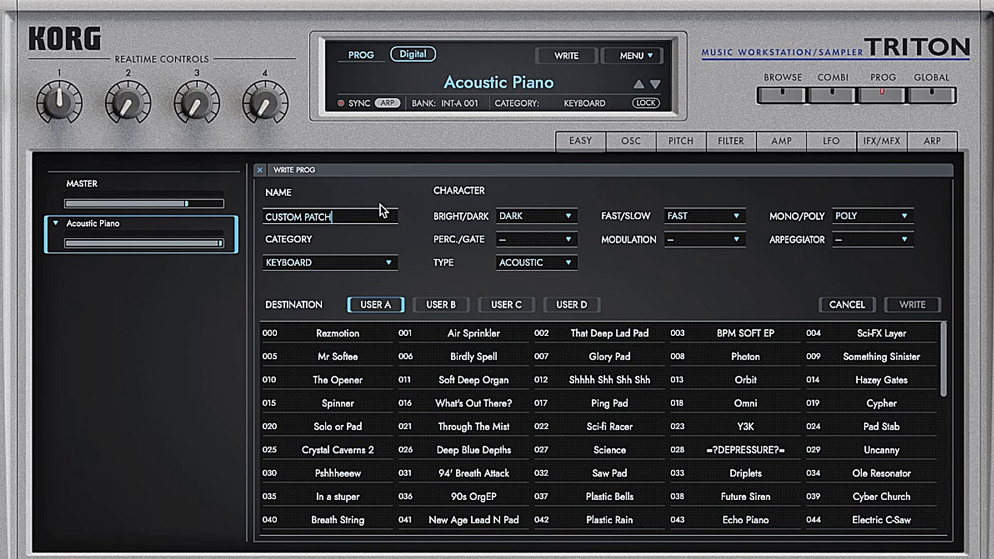
{"action": "left_click", "coordinate": [346, 264]}
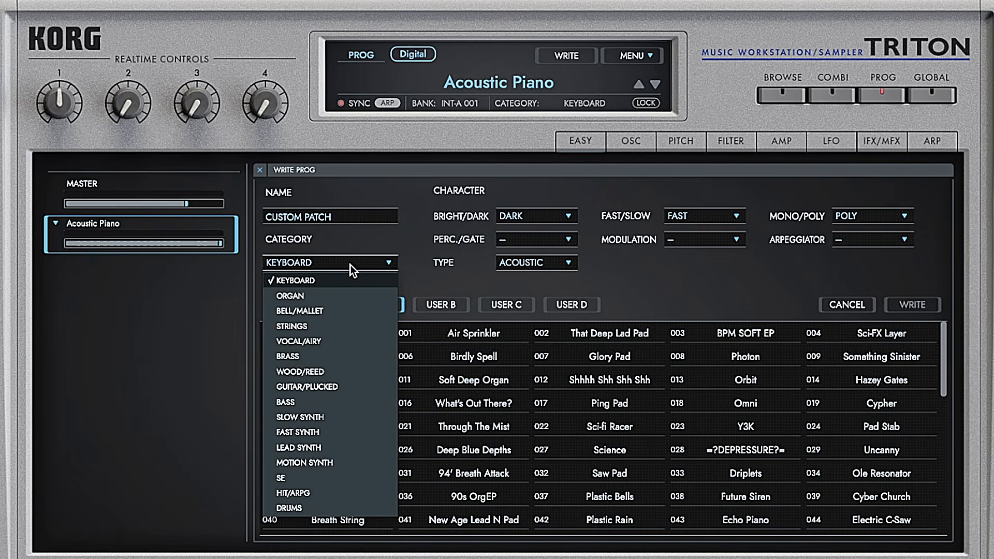
{"action": "left_click", "coordinate": [399, 249]}
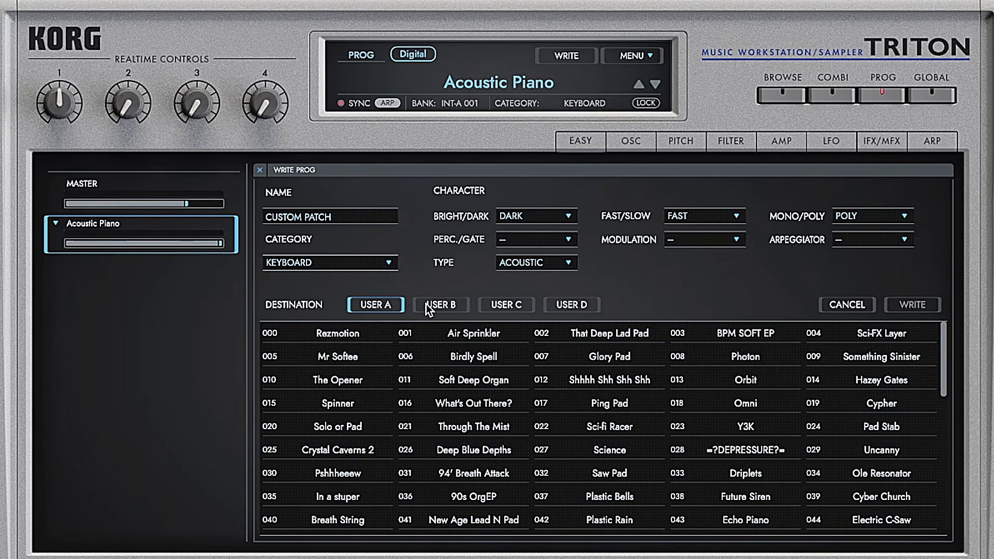
Write the program to slot 006 of the User D bank
{"action": "left_click", "coordinate": [466, 304]}
{"action": "left_click", "coordinate": [567, 303]}
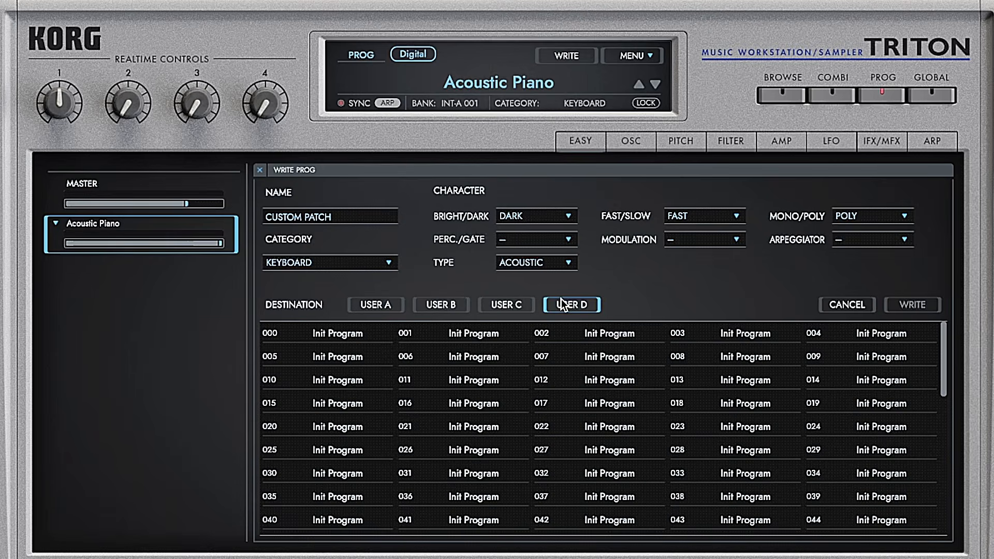
{"action": "left_click", "coordinate": [469, 361]}
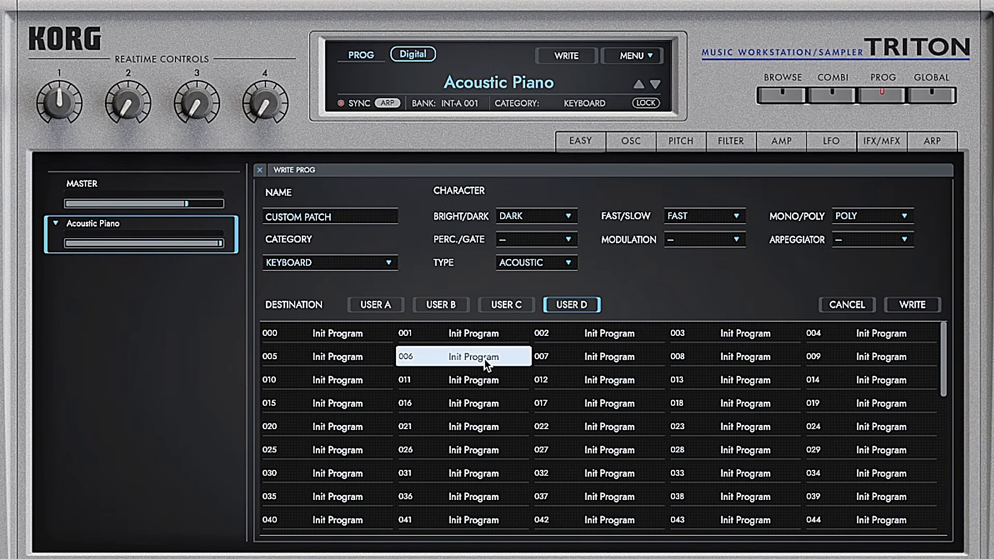
{"action": "left_click", "coordinate": [909, 304]}
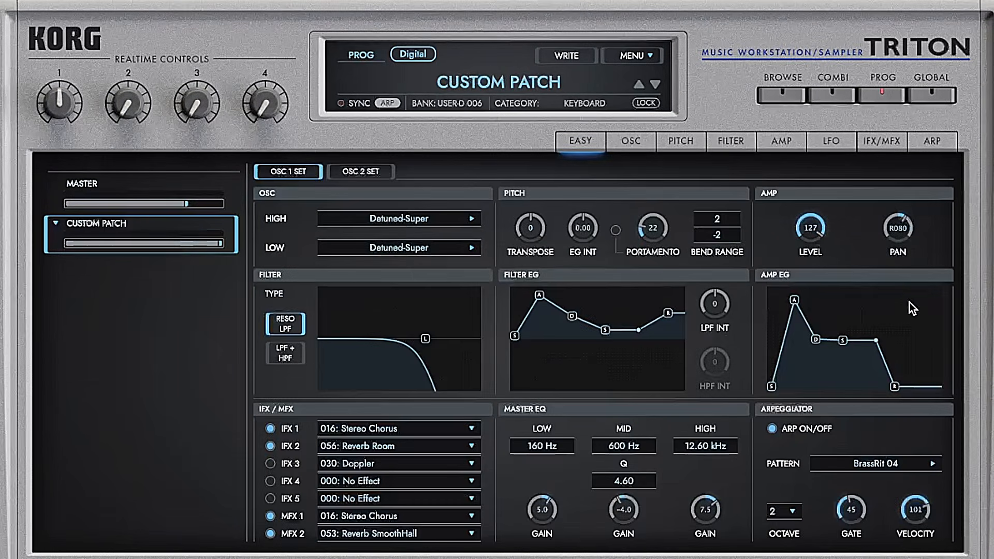
Find CUSTOM PATCH in User Bank D of the program browser and toggle its favorite mark
{"action": "left_click", "coordinate": [788, 97]}
{"action": "left_click", "coordinate": [619, 187]}
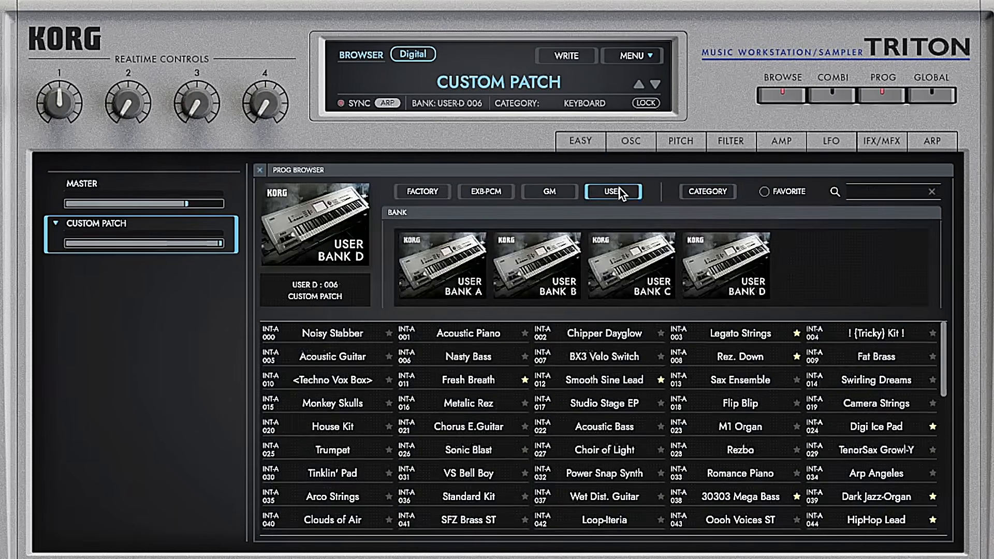
{"action": "left_click", "coordinate": [740, 260]}
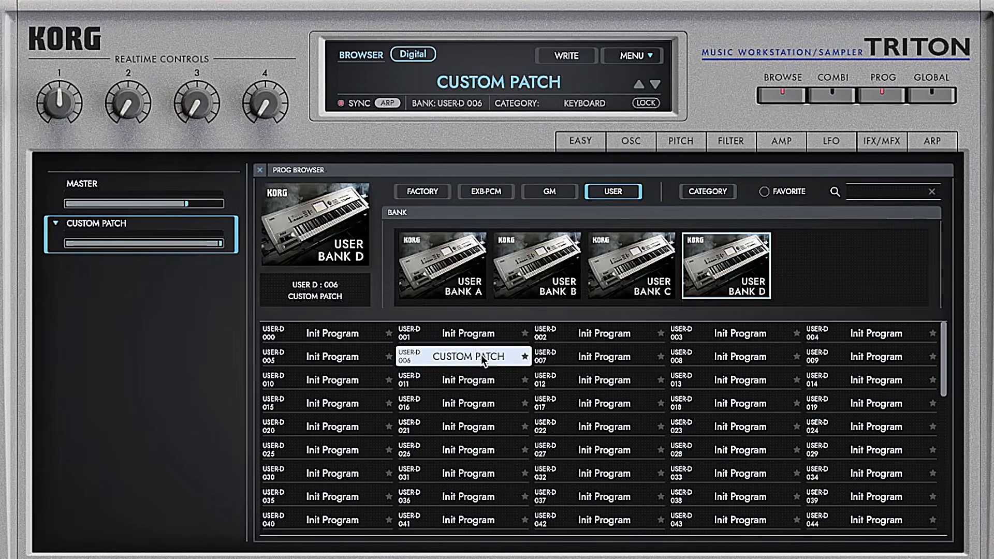
{"action": "left_click", "coordinate": [524, 356]}
Switch to Combi mode and open the combi browser
{"action": "left_click", "coordinate": [829, 95]}
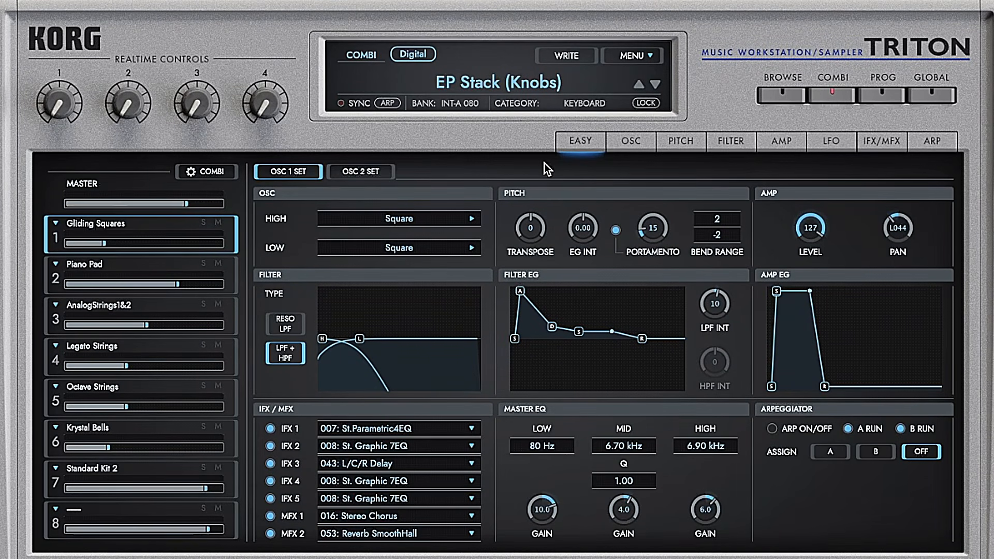
{"action": "left_click", "coordinate": [782, 98]}
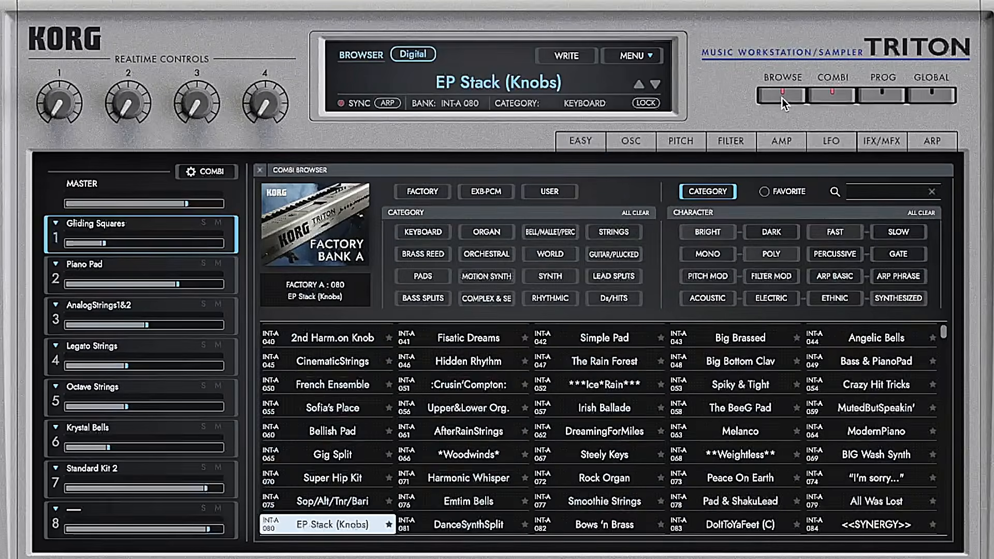
Load the Init Combi from slot 040 of User Bank D
{"action": "left_click", "coordinate": [558, 195]}
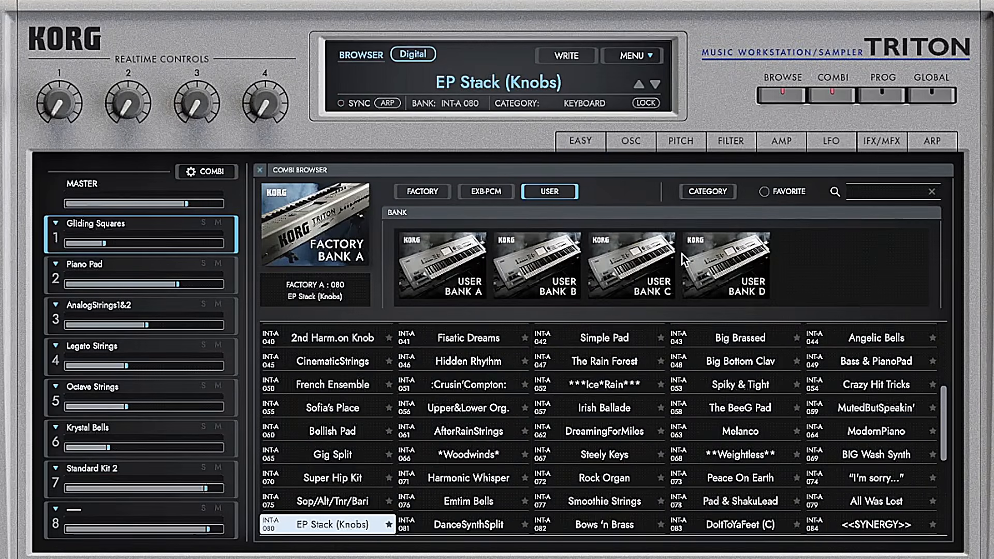
{"action": "left_click", "coordinate": [735, 260]}
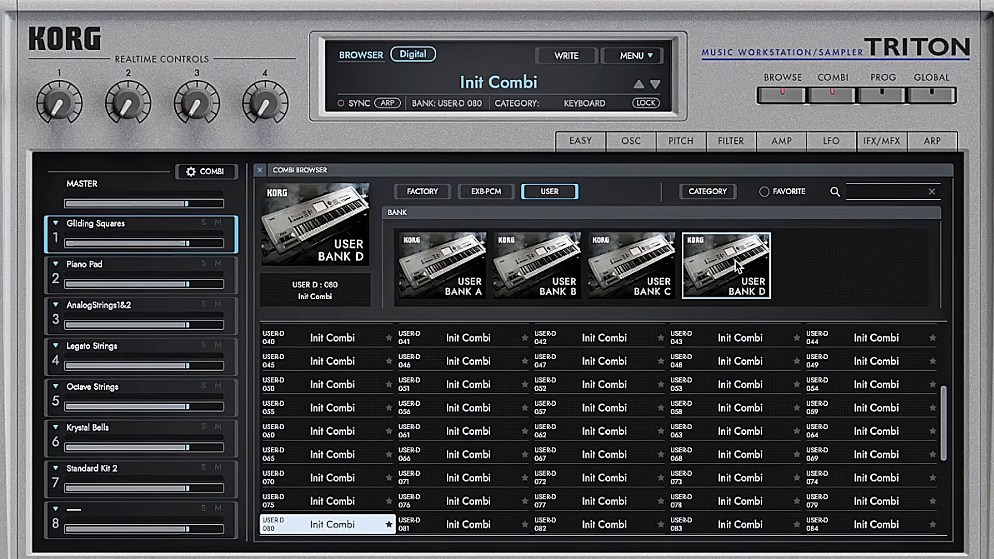
{"action": "left_click", "coordinate": [323, 339]}
{"action": "double_click", "coordinate": [324, 342]}
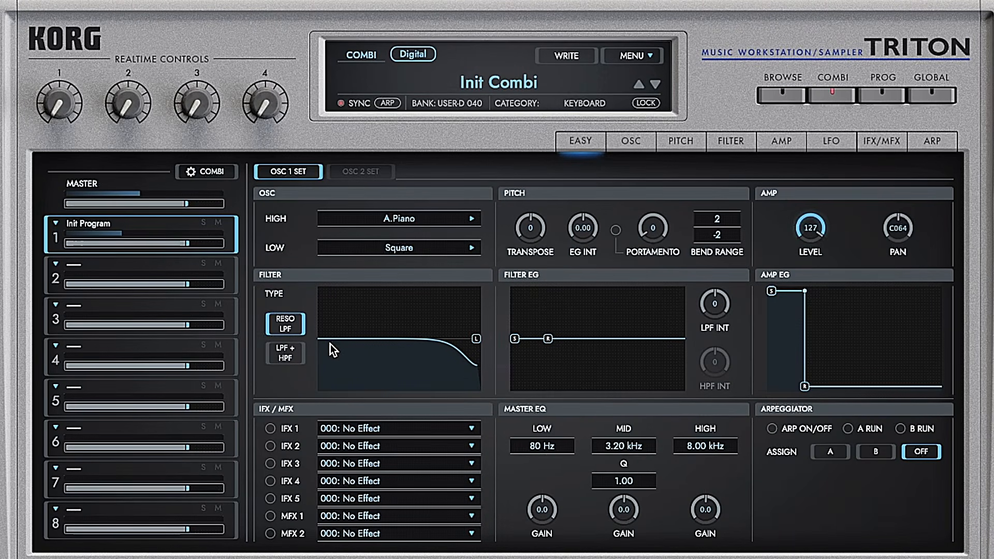
Load the Super Sweeper program from the Slow Synth category into timbre 1 of the combi
{"action": "mouse_move", "coordinate": [201, 246]}
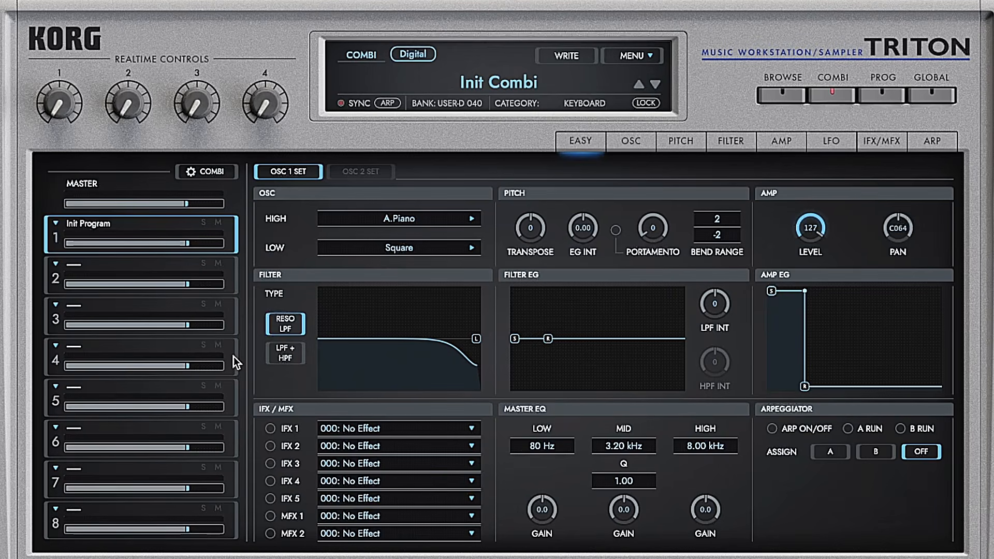
{"action": "left_click", "coordinate": [231, 283]}
{"action": "left_click", "coordinate": [231, 313]}
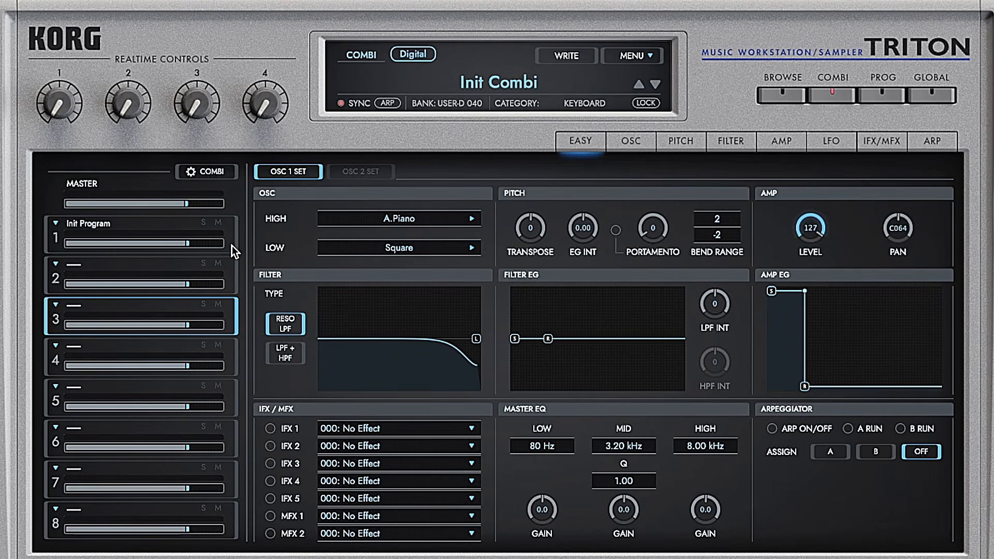
{"action": "left_click", "coordinate": [232, 243]}
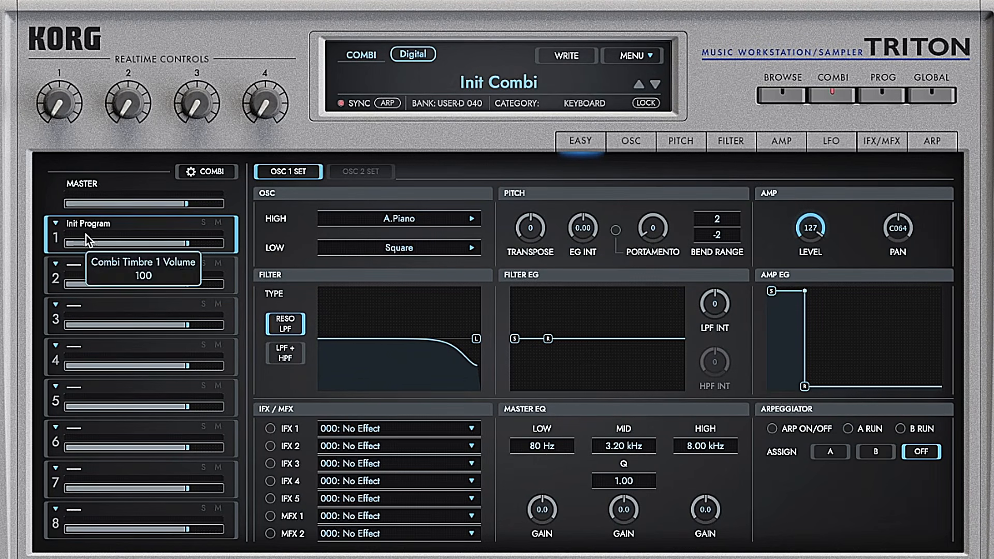
{"action": "left_click", "coordinate": [56, 224]}
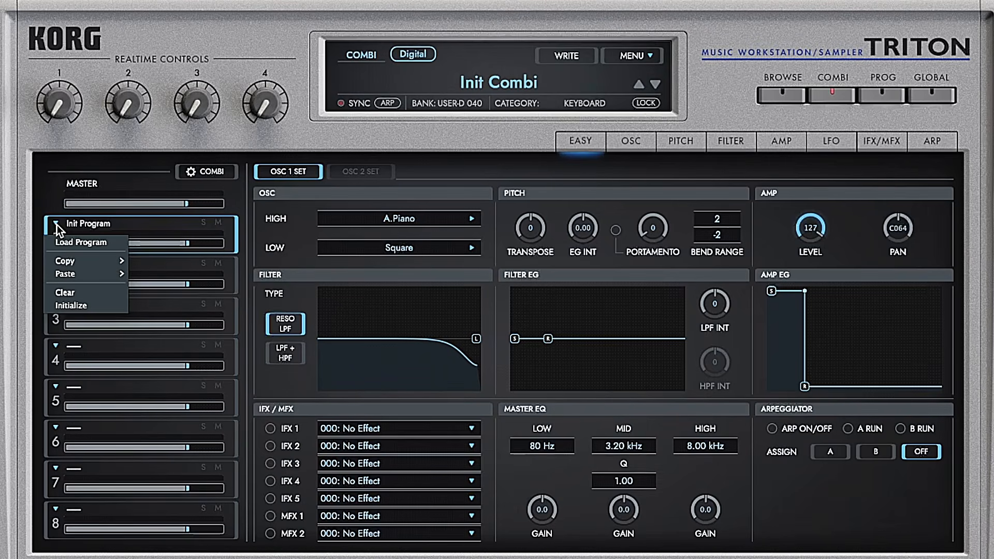
{"action": "left_click", "coordinate": [89, 242]}
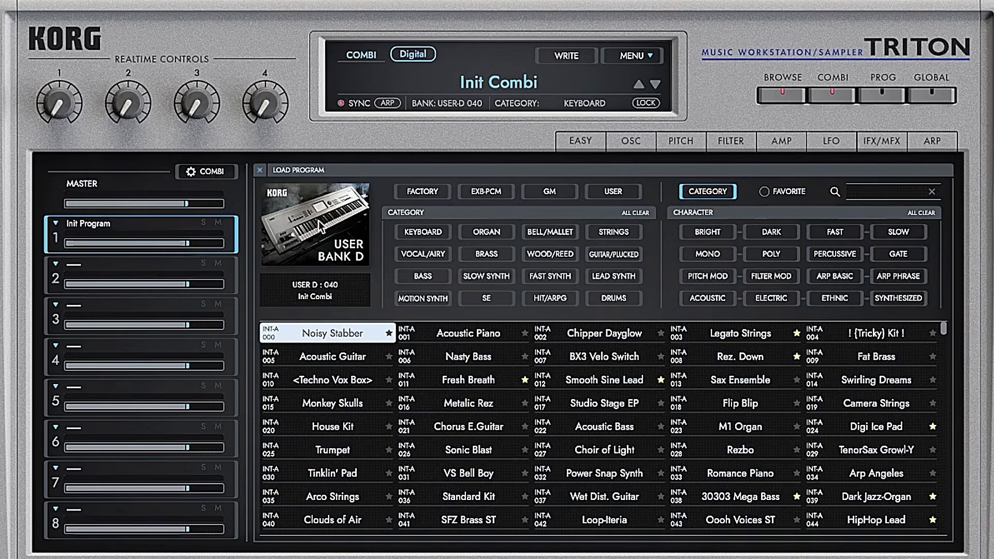
{"action": "left_click", "coordinate": [422, 191]}
{"action": "left_click", "coordinate": [485, 276]}
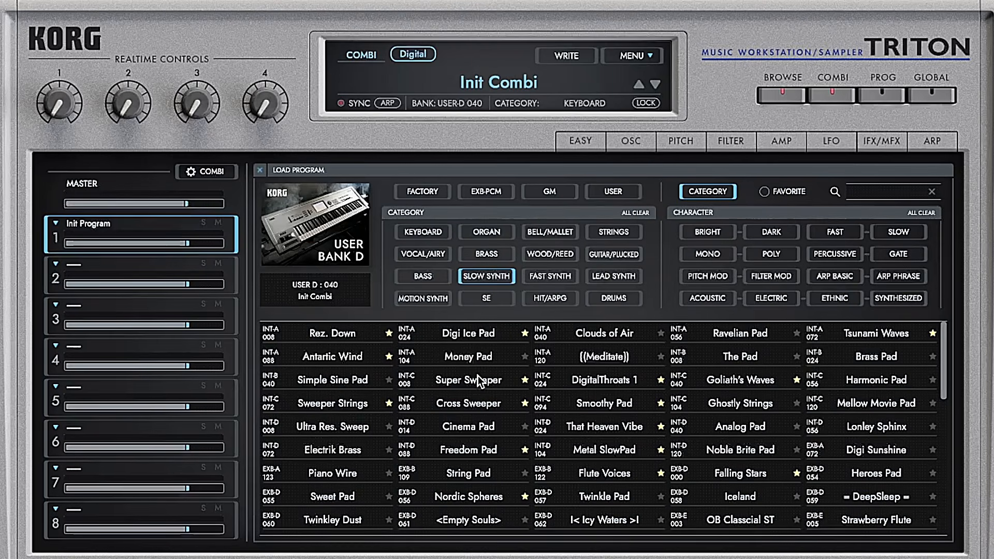
{"action": "left_click", "coordinate": [474, 381]}
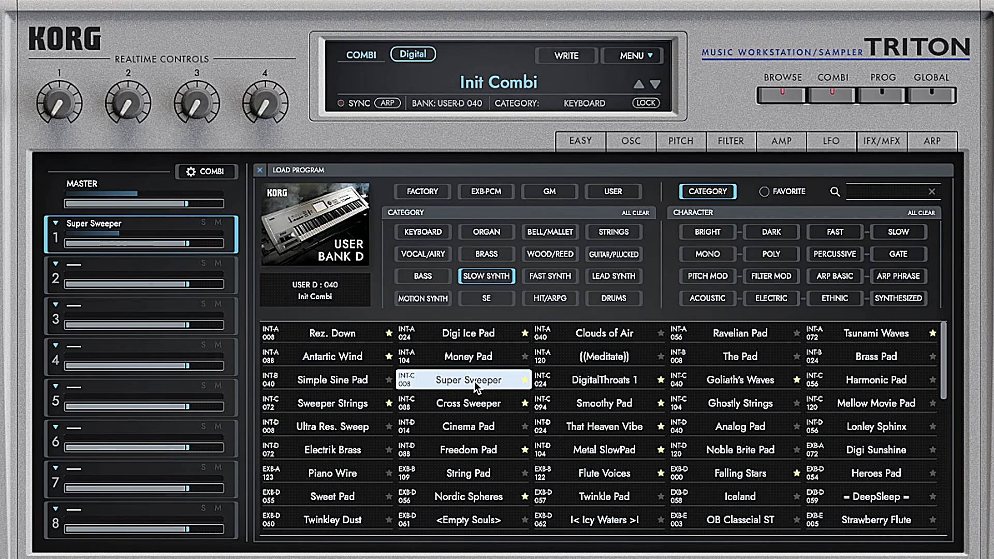
{"action": "double_click", "coordinate": [475, 382]}
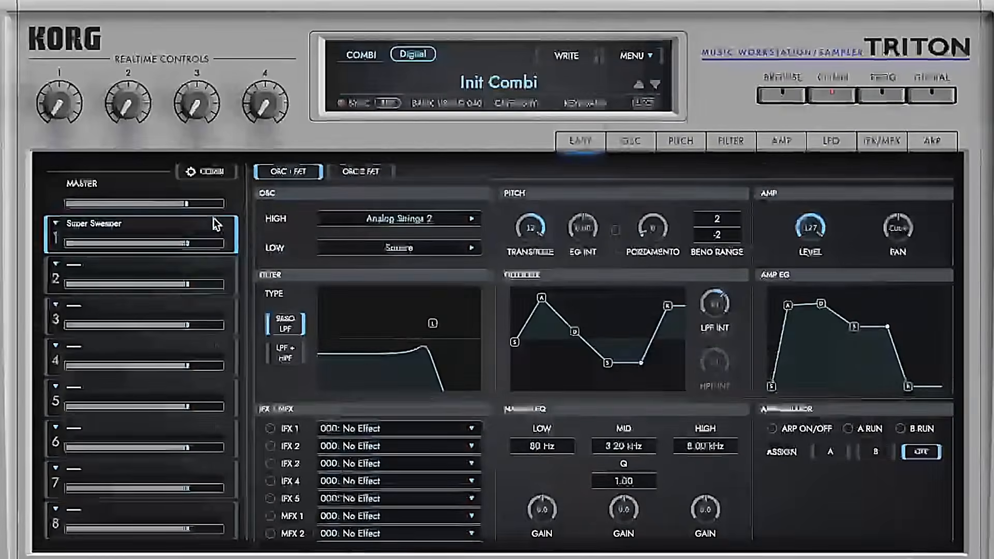
Raise the combi's master volume and adjust the output gain in the global settings
{"action": "left_click_drag", "start_coordinate": [188, 204], "coordinate": [214, 206]}
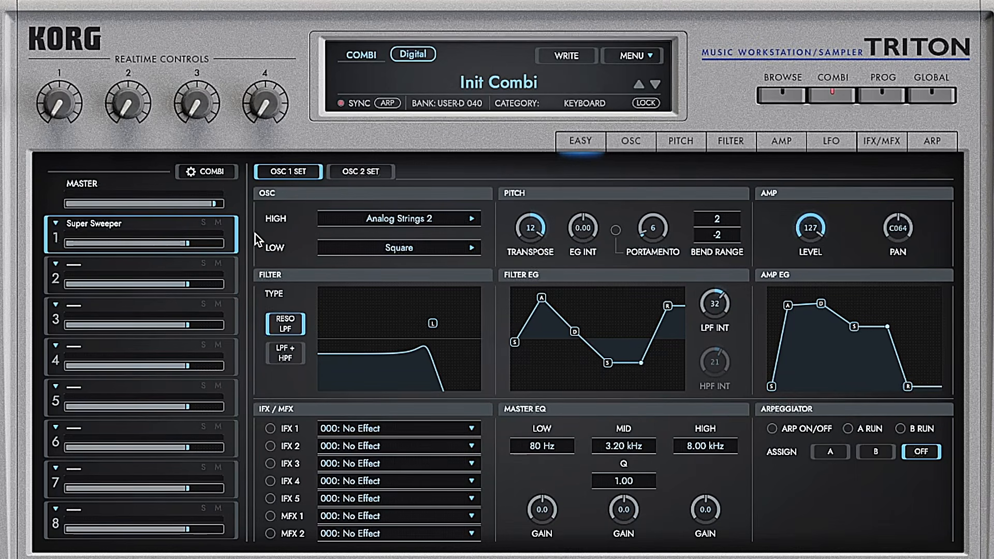
{"action": "left_click", "coordinate": [931, 95]}
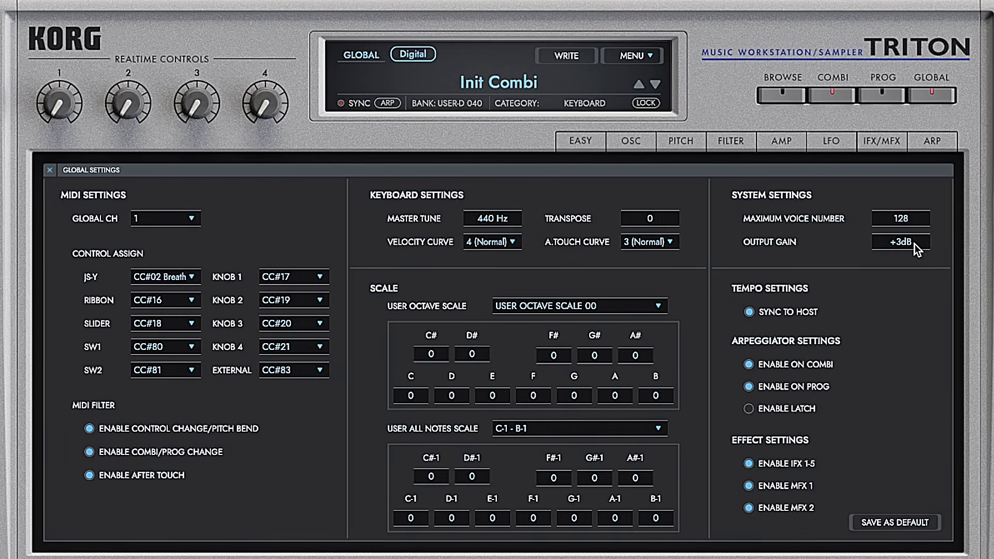
{"action": "left_click_drag", "start_coordinate": [911, 242], "coordinate": [916, 231]}
{"action": "left_click", "coordinate": [780, 94]}
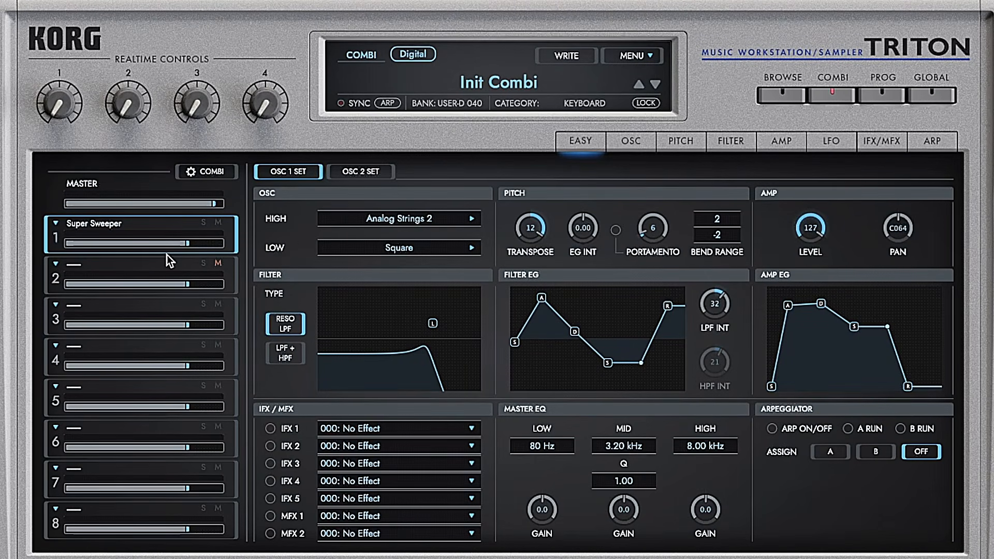
Try the Motion Synth programs Flying Machines and Stereo WaveSweep in timbre 2
{"action": "left_click", "coordinate": [79, 265]}
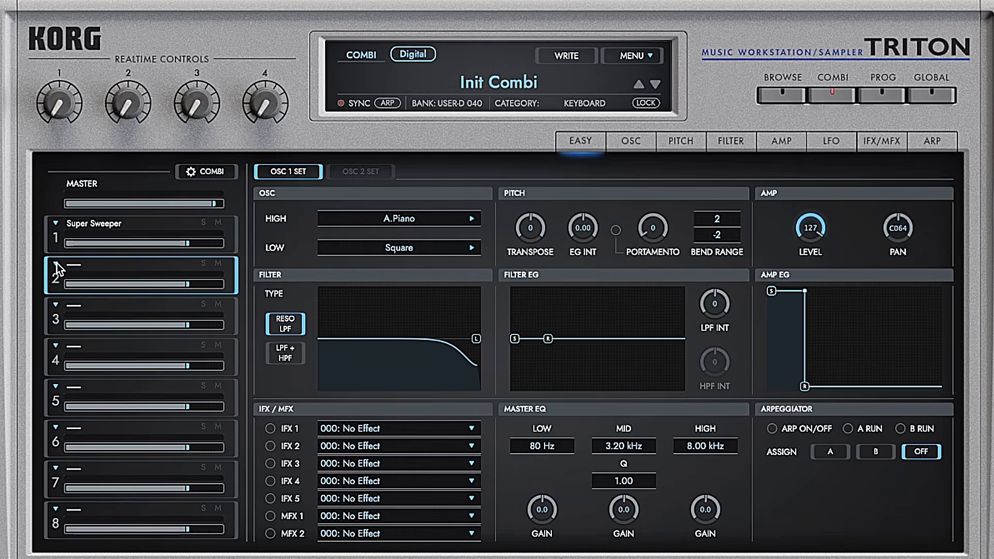
{"action": "left_click", "coordinate": [57, 263]}
{"action": "left_click", "coordinate": [73, 280]}
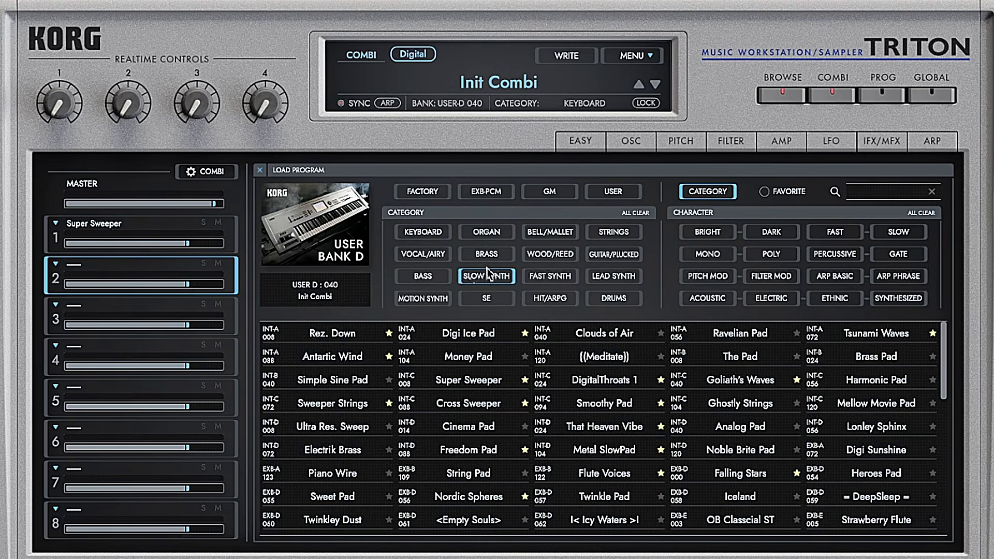
{"action": "left_click", "coordinate": [430, 299]}
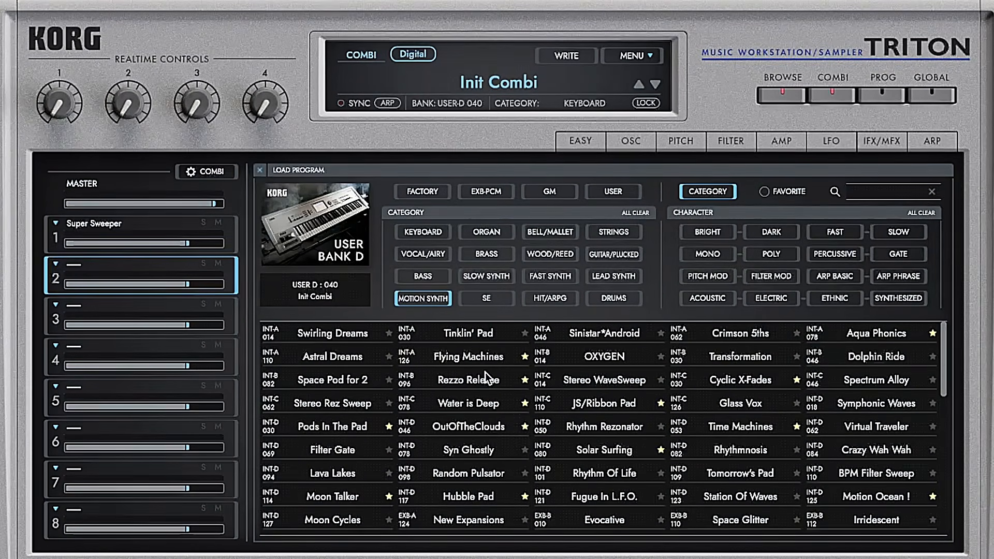
{"action": "left_click", "coordinate": [477, 362]}
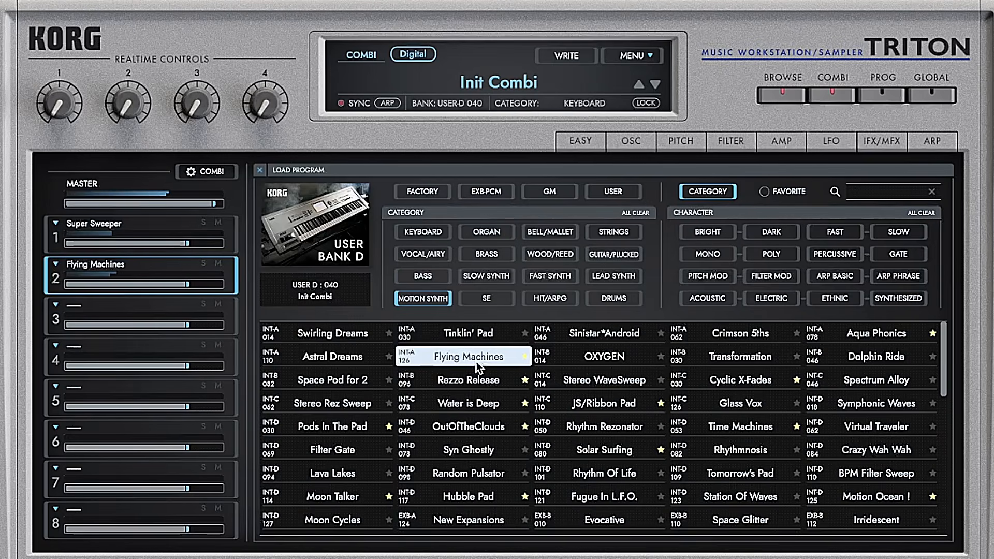
{"action": "left_click", "coordinate": [632, 386]}
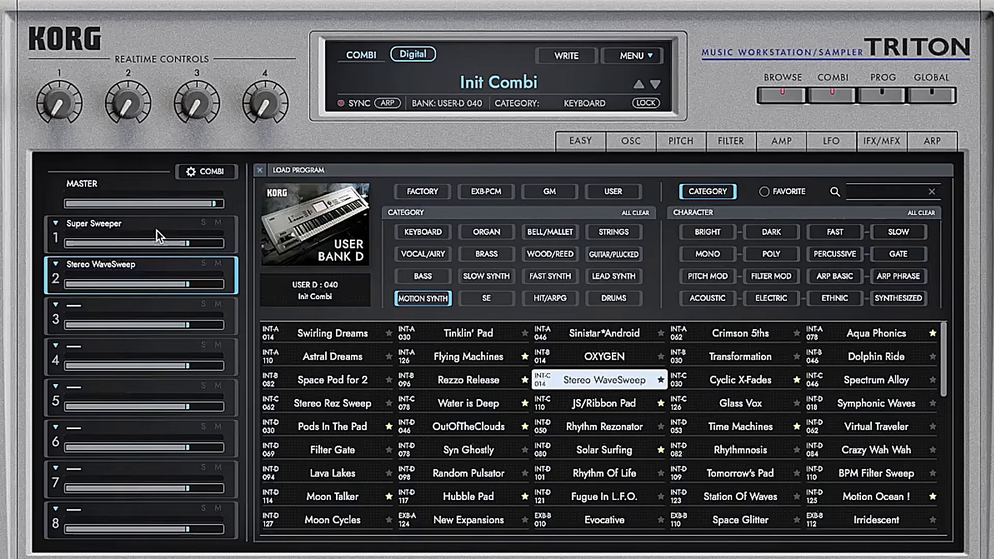
With timbre 2 soloed, try Glass Vox and load Solar Surfing instead, ending with the solo turned off
{"action": "left_click", "coordinate": [204, 265]}
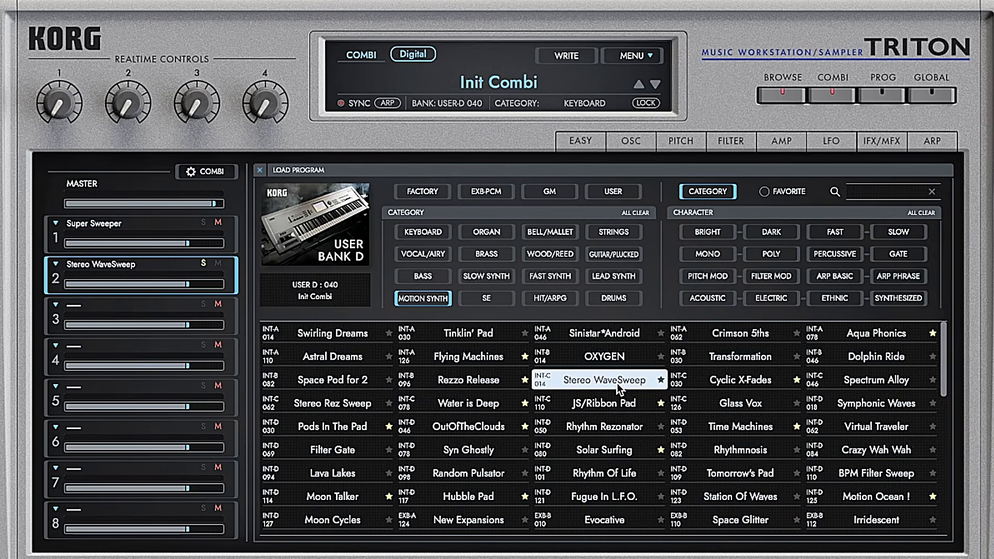
{"action": "left_click", "coordinate": [737, 406]}
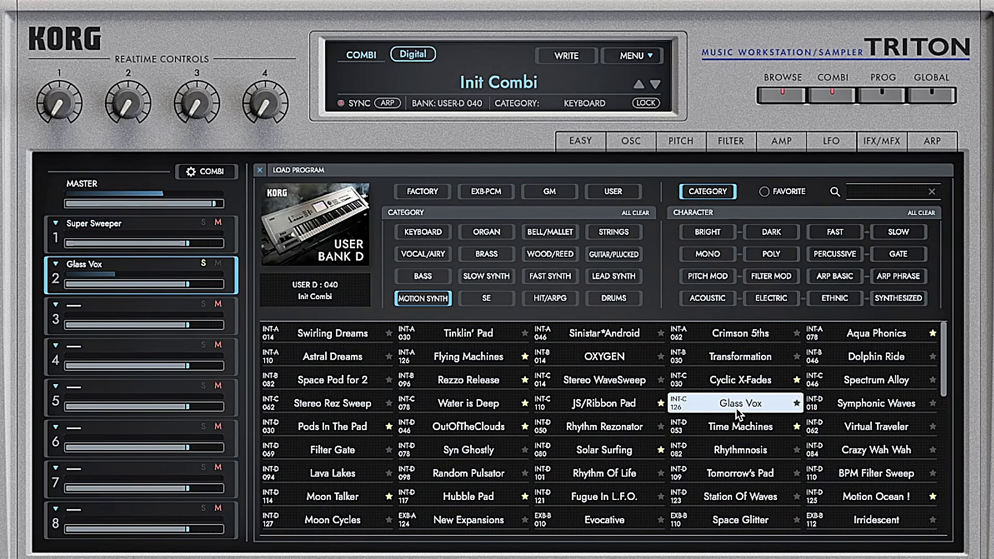
{"action": "left_click", "coordinate": [608, 451]}
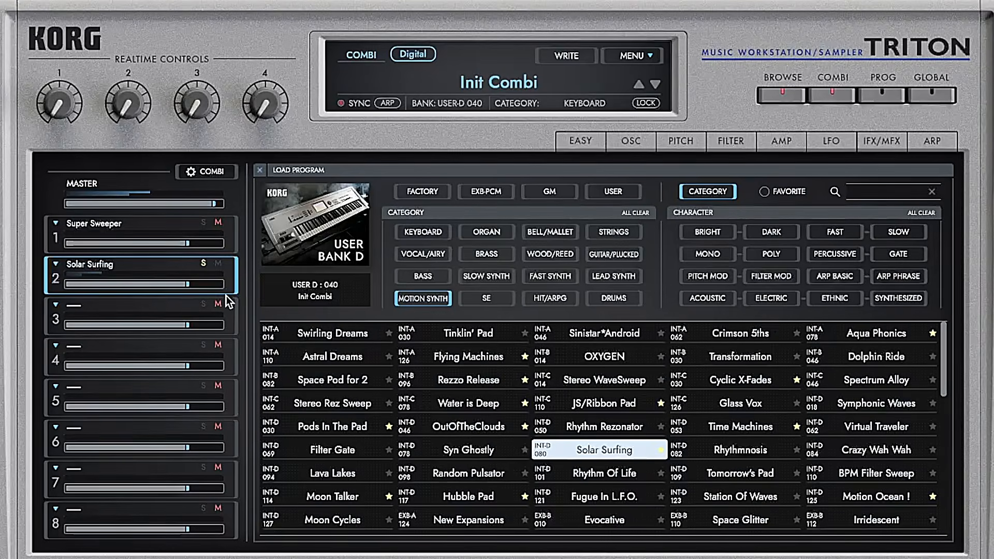
{"action": "left_click", "coordinate": [204, 265]}
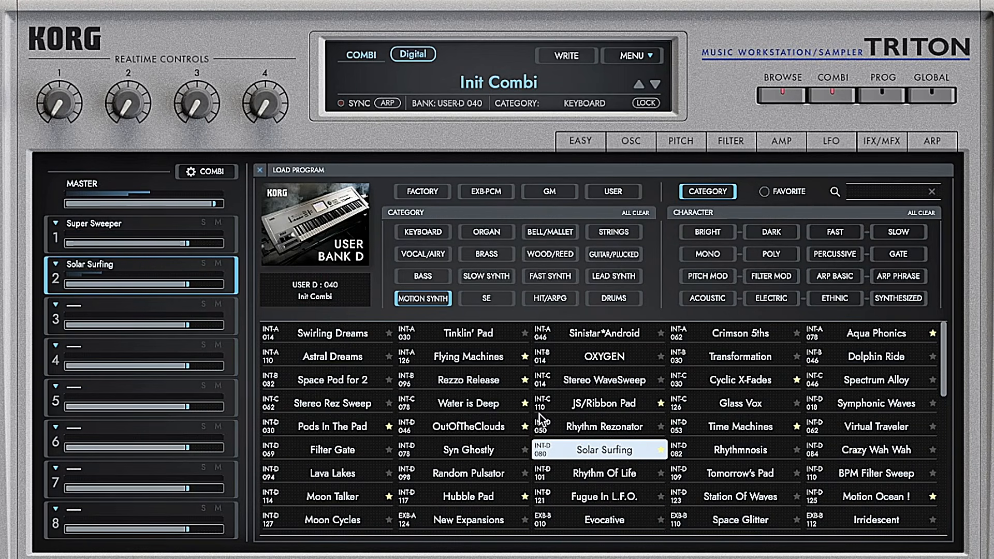
{"action": "double_click", "coordinate": [592, 449]}
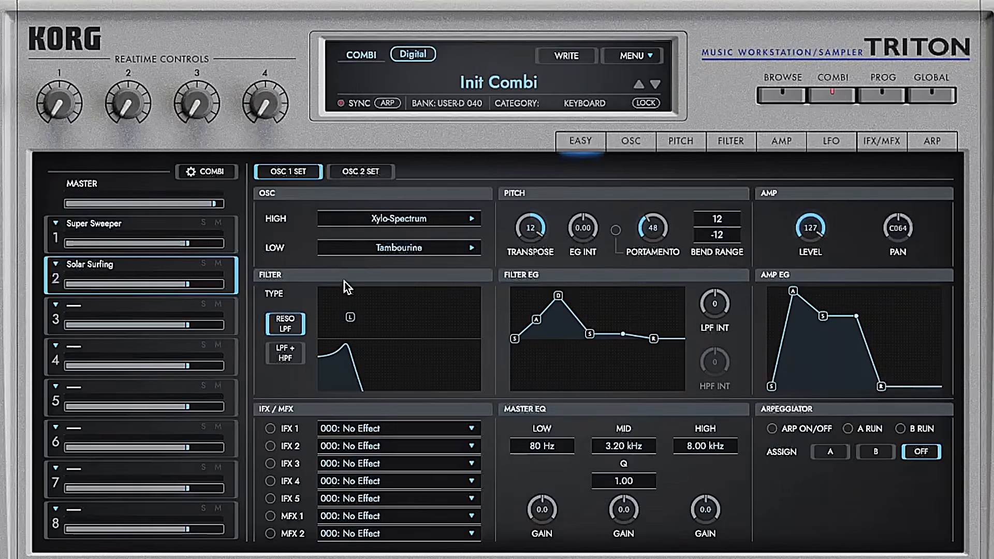
Compare timbres 1 and 2 on the Easy page, and review timbre 1's edit pages from OSC through ARP
{"action": "left_click", "coordinate": [150, 224]}
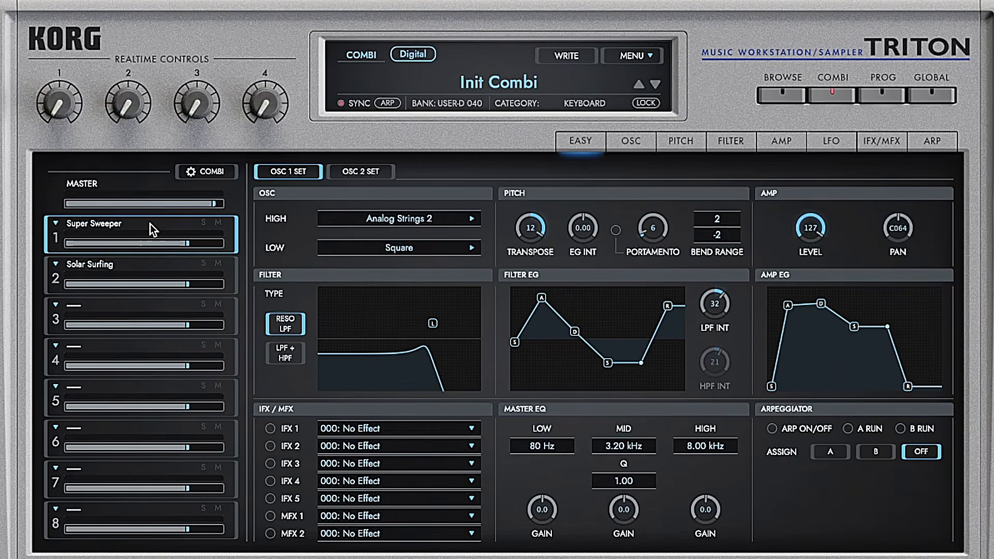
{"action": "left_click", "coordinate": [144, 263]}
{"action": "left_click", "coordinate": [141, 219]}
{"action": "left_click", "coordinate": [626, 150]}
{"action": "left_click", "coordinate": [682, 142]}
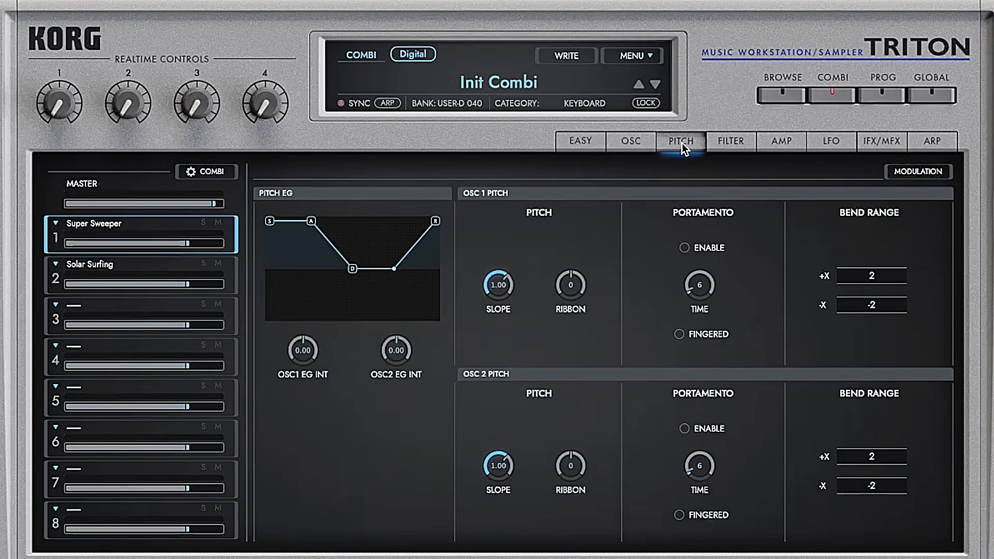
{"action": "left_click", "coordinate": [724, 146]}
{"action": "left_click", "coordinate": [776, 142]}
{"action": "left_click", "coordinate": [831, 142]}
{"action": "left_click", "coordinate": [880, 142]}
{"action": "left_click", "coordinate": [933, 144]}
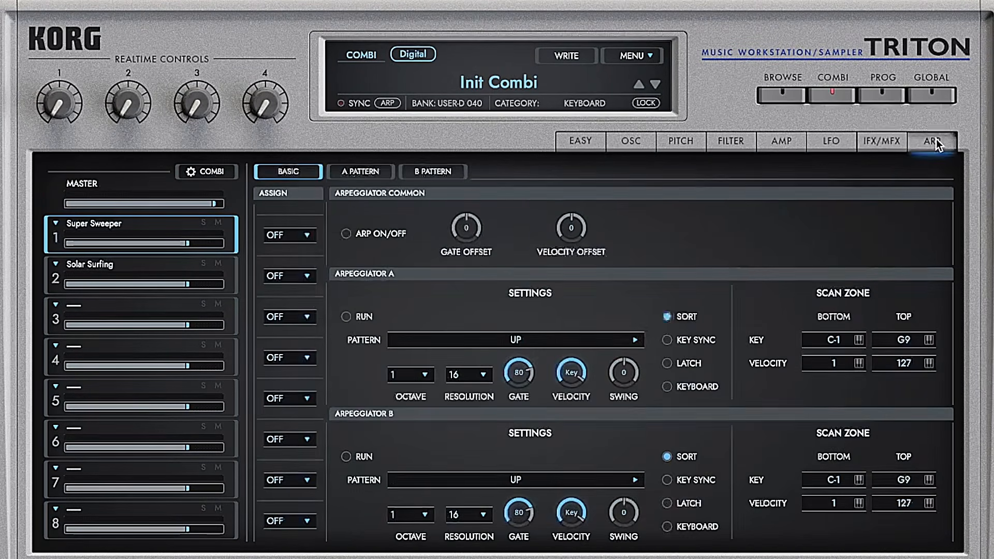
{"action": "left_click", "coordinate": [580, 139]}
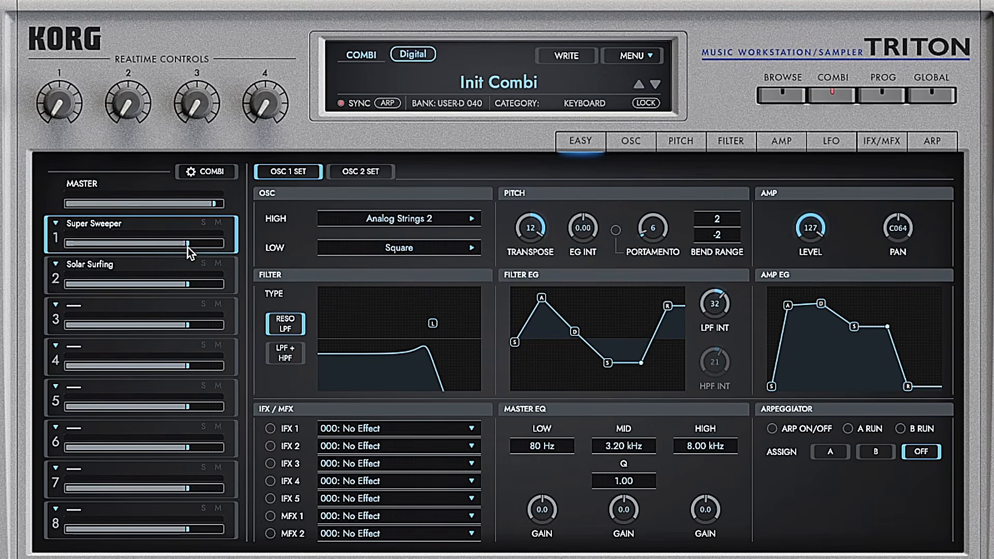
Raise timbre 1's volume slightly, and toggle its solo and mute on and off
{"action": "mouse_move", "coordinate": [187, 249]}
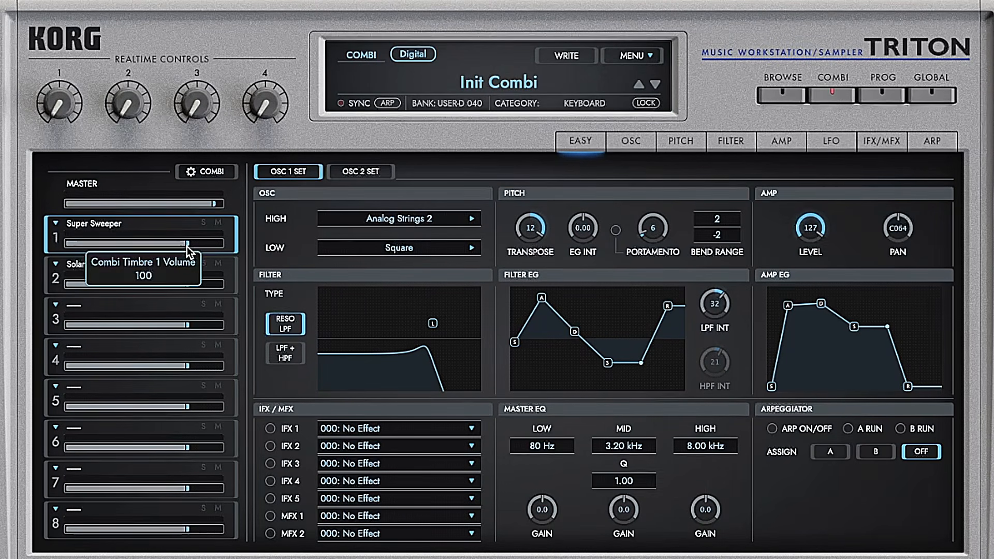
{"action": "left_click", "coordinate": [218, 263]}
{"action": "left_click", "coordinate": [228, 271]}
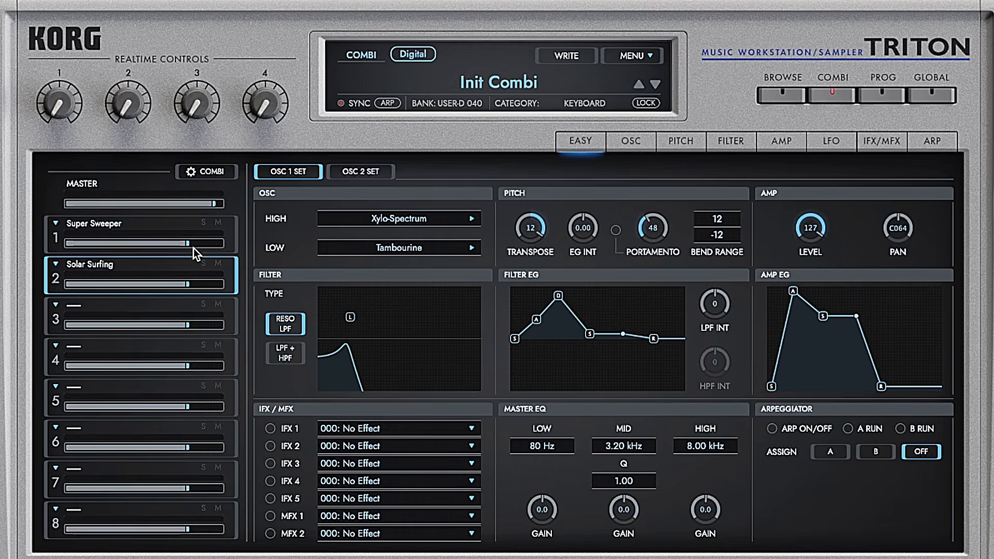
{"action": "mouse_move", "coordinate": [188, 244]}
{"action": "left_mouse_down"}
{"action": "mouse_move", "coordinate": [131, 246]}
{"action": "mouse_move", "coordinate": [208, 245]}
{"action": "mouse_move", "coordinate": [114, 244]}
{"action": "mouse_move", "coordinate": [196, 245]}
{"action": "left_mouse_up"}
{"action": "left_click", "coordinate": [204, 223]}
{"action": "left_click", "coordinate": [204, 223]}
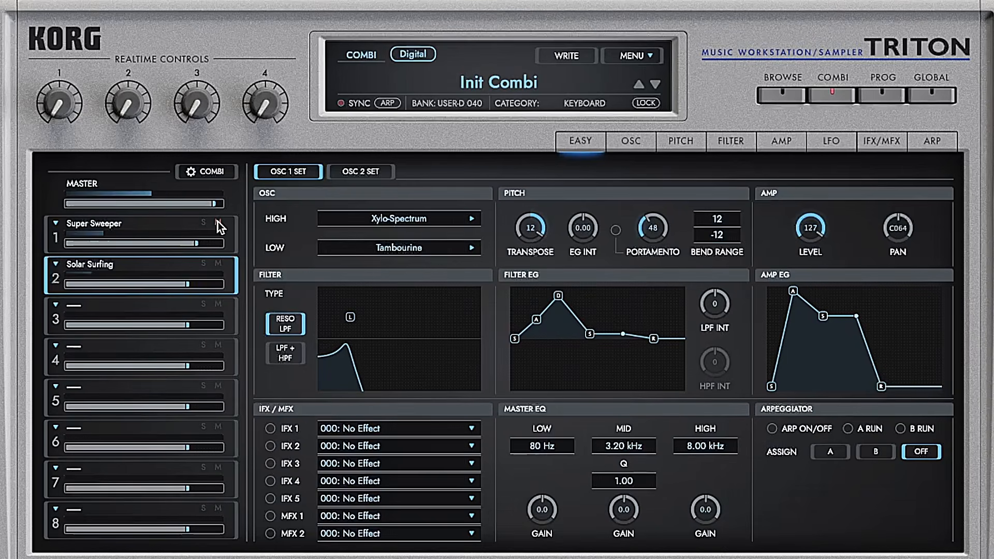
{"action": "left_click", "coordinate": [218, 223]}
{"action": "left_click", "coordinate": [220, 223]}
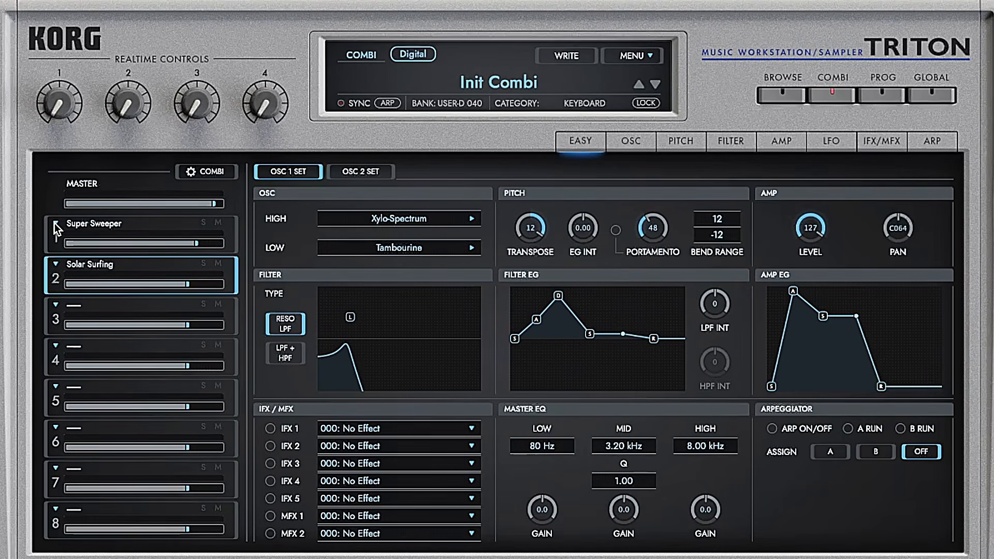
Copy the OSC 1 Set of the Super Sweeper program in timbre 1
{"action": "left_click", "coordinate": [135, 220]}
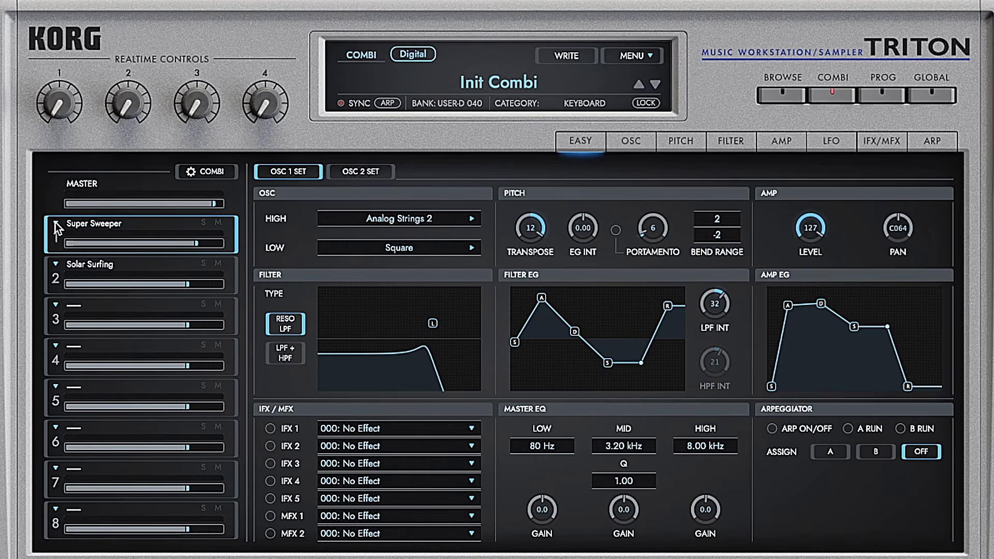
{"action": "left_click", "coordinate": [54, 223]}
{"action": "mouse_move", "coordinate": [88, 257]}
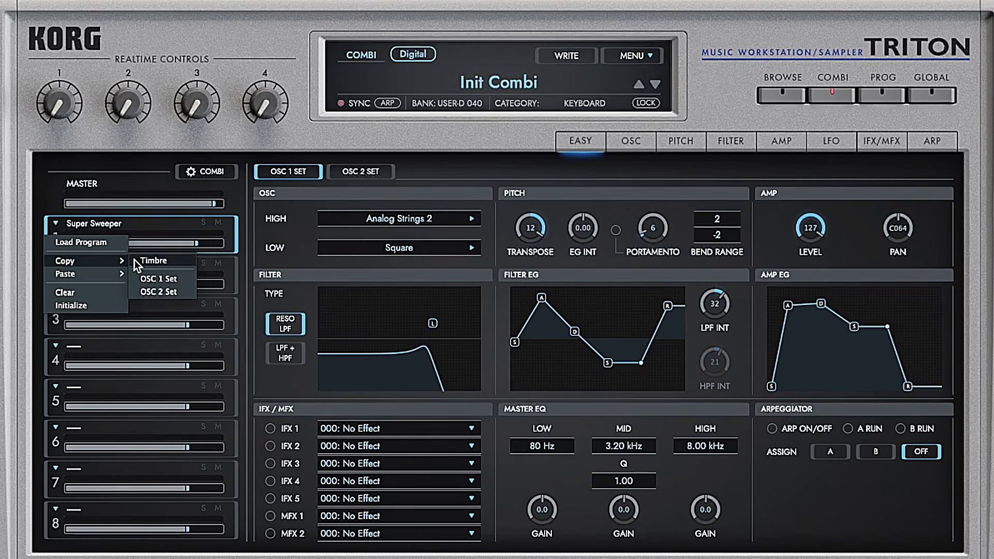
{"action": "left_click", "coordinate": [175, 280]}
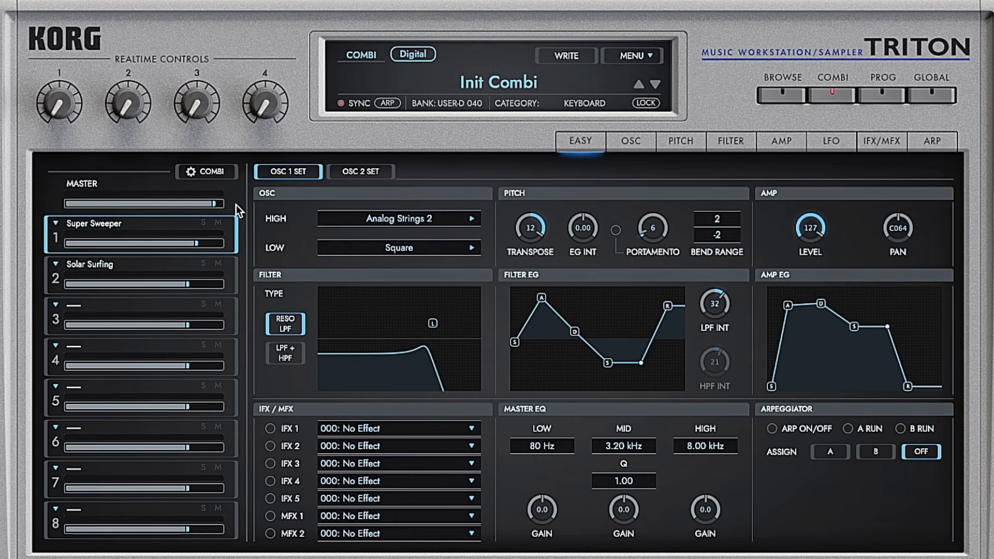
Open the combi settings and switch timbre 2's status off and back on
{"action": "left_click", "coordinate": [213, 172]}
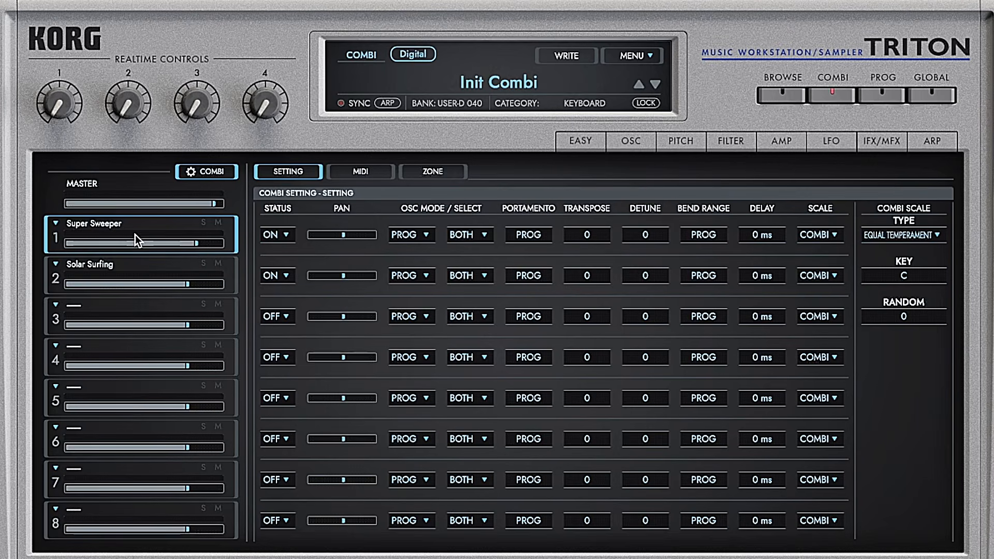
{"action": "left_click", "coordinate": [144, 263]}
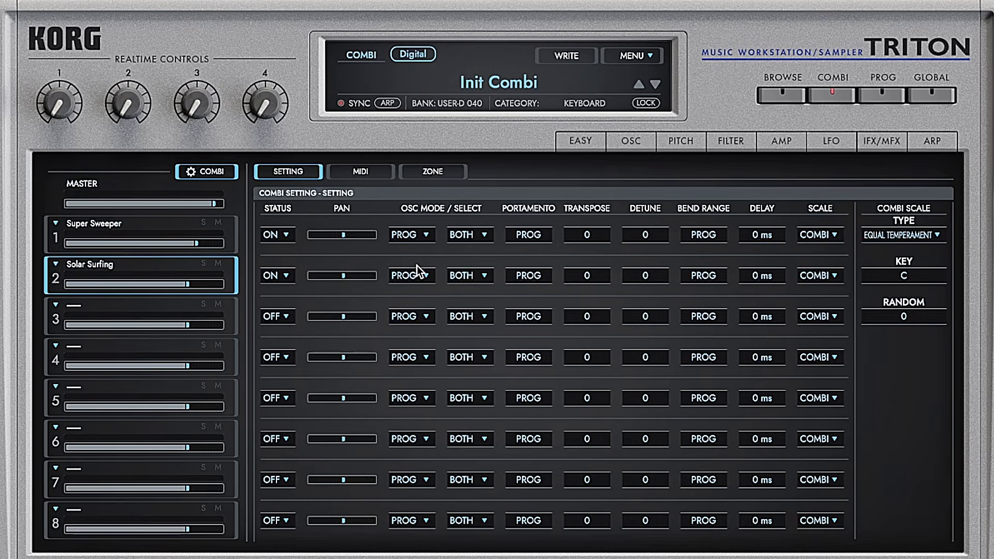
{"action": "left_click", "coordinate": [282, 275]}
{"action": "left_click", "coordinate": [286, 310]}
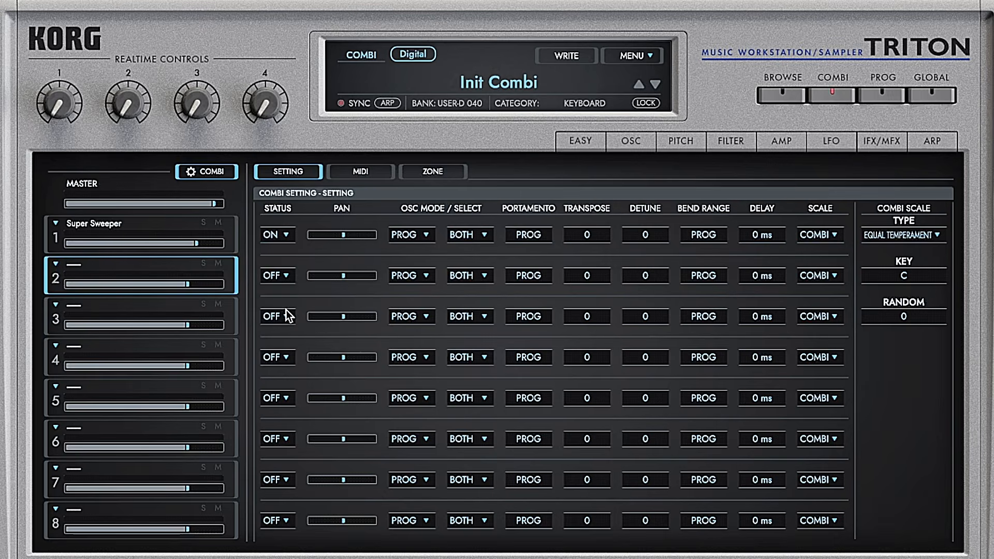
{"action": "left_click", "coordinate": [285, 275]}
{"action": "left_click", "coordinate": [285, 292]}
Pan timbre 2 slightly to the right and timbre 1 slightly to the left
{"action": "mouse_move", "coordinate": [344, 280]}
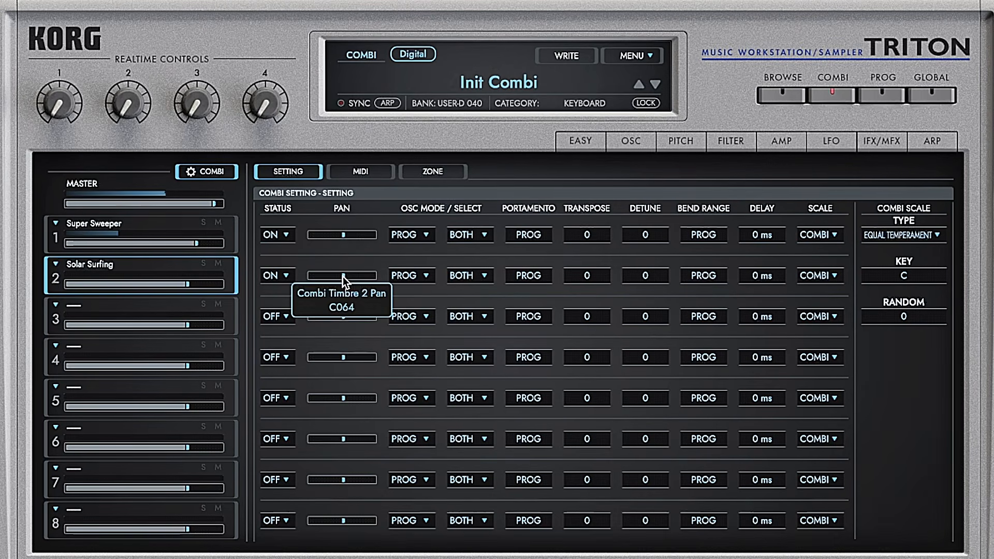
{"action": "mouse_move", "coordinate": [343, 276]}
{"action": "left_mouse_down"}
{"action": "mouse_move", "coordinate": [303, 278]}
{"action": "mouse_move", "coordinate": [401, 279]}
{"action": "mouse_move", "coordinate": [284, 278]}
{"action": "mouse_move", "coordinate": [433, 277]}
{"action": "mouse_move", "coordinate": [348, 279]}
{"action": "left_mouse_up"}
{"action": "left_click_drag", "start_coordinate": [344, 235], "coordinate": [378, 251]}
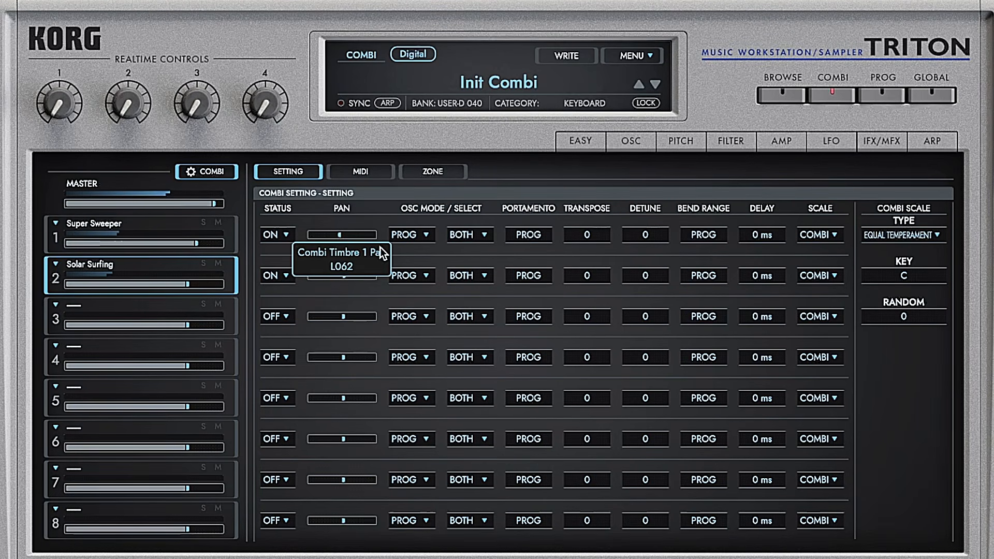
Set timbre 2's OSC mode to MONO and its transpose to 24
{"action": "left_click", "coordinate": [423, 281]}
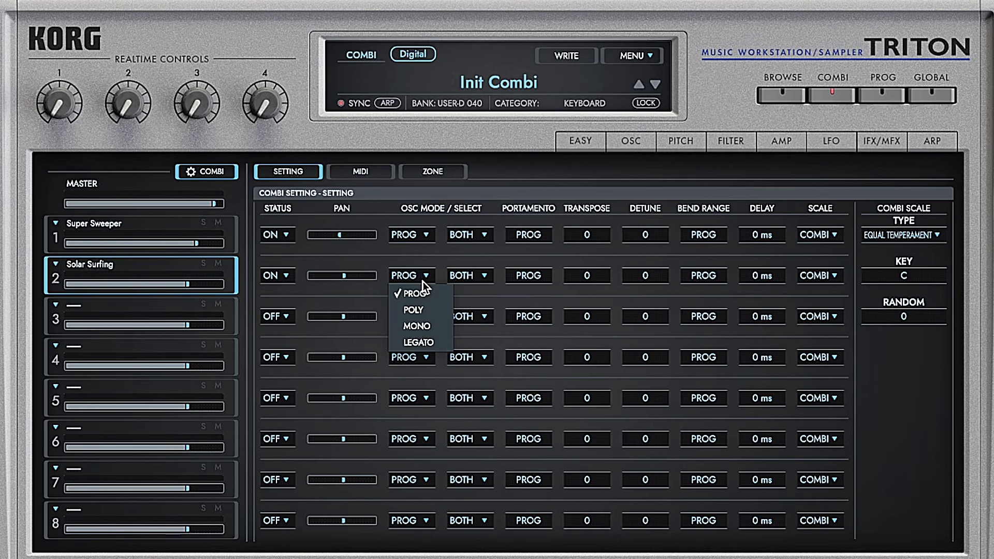
{"action": "left_click", "coordinate": [424, 329]}
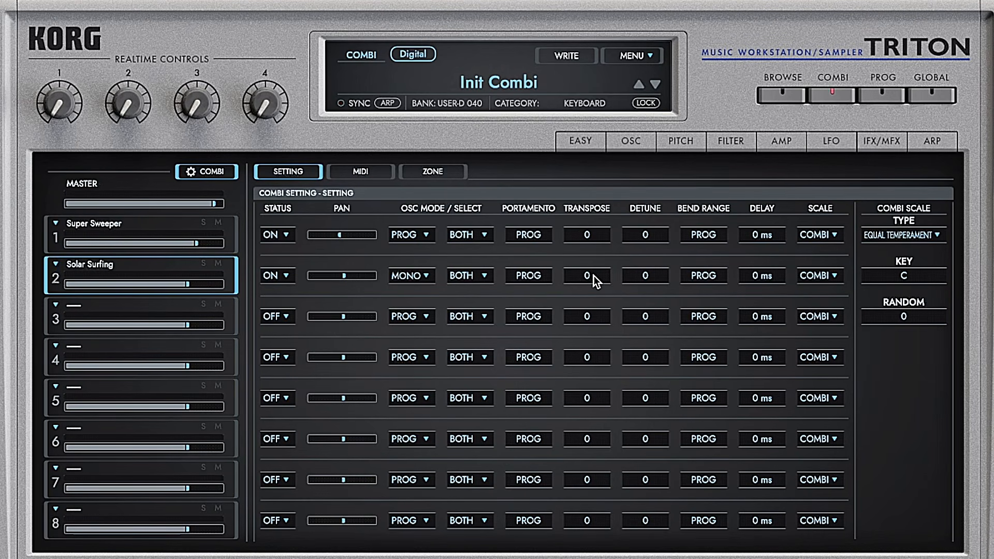
{"action": "left_click_drag", "start_coordinate": [595, 280], "coordinate": [622, 127]}
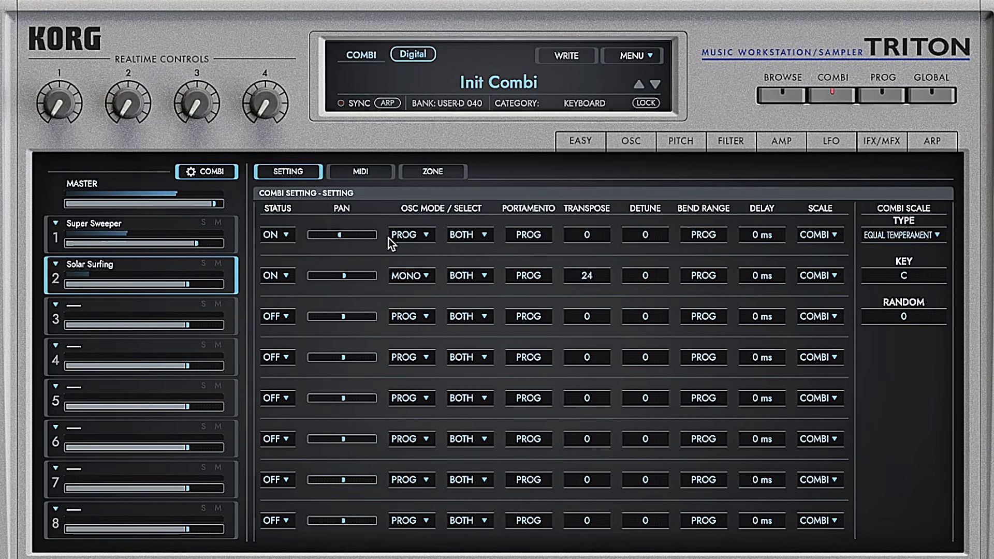
Raise timbre 2's volume slightly and pan it further right to about R084
{"action": "left_click_drag", "start_coordinate": [189, 284], "coordinate": [197, 284]}
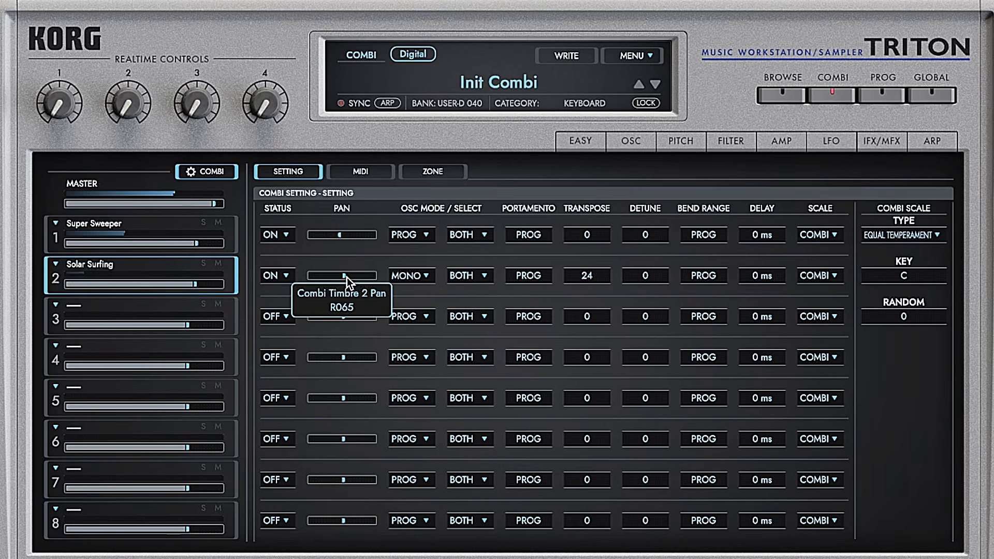
{"action": "left_click_drag", "start_coordinate": [348, 277], "coordinate": [352, 277]}
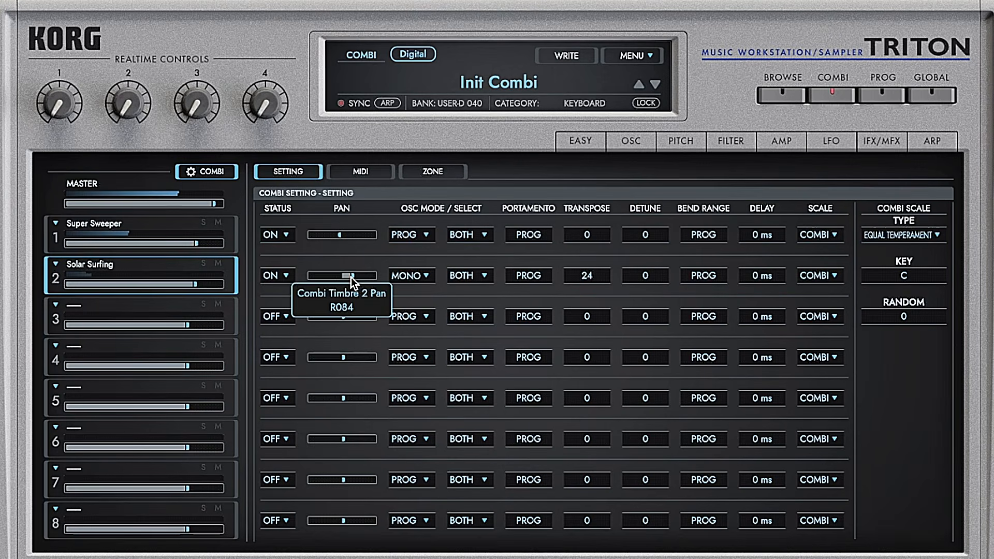
Review the combi's MIDI settings, timbre 2's MIDI channel options, and the key and velocity zones
{"action": "left_click", "coordinate": [363, 176]}
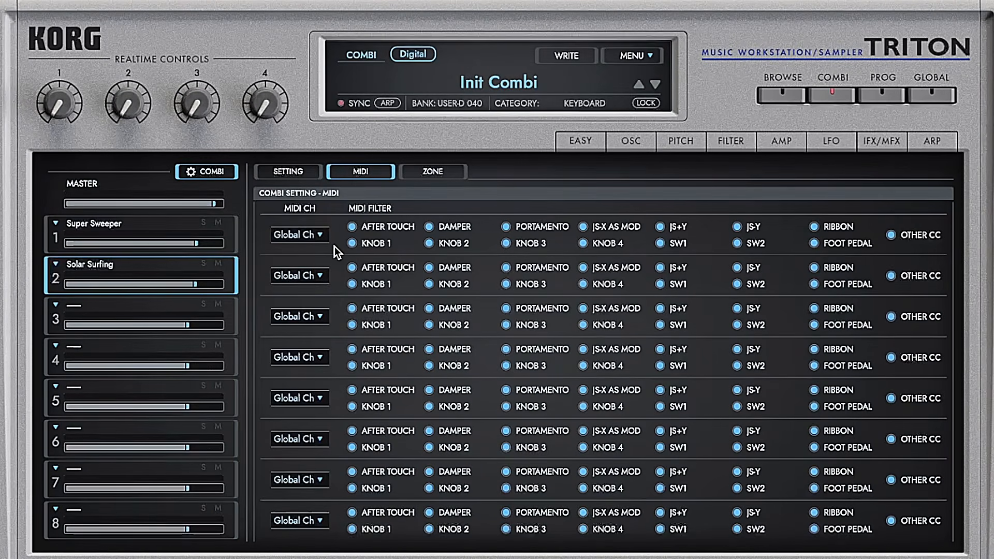
{"action": "left_click", "coordinate": [301, 275]}
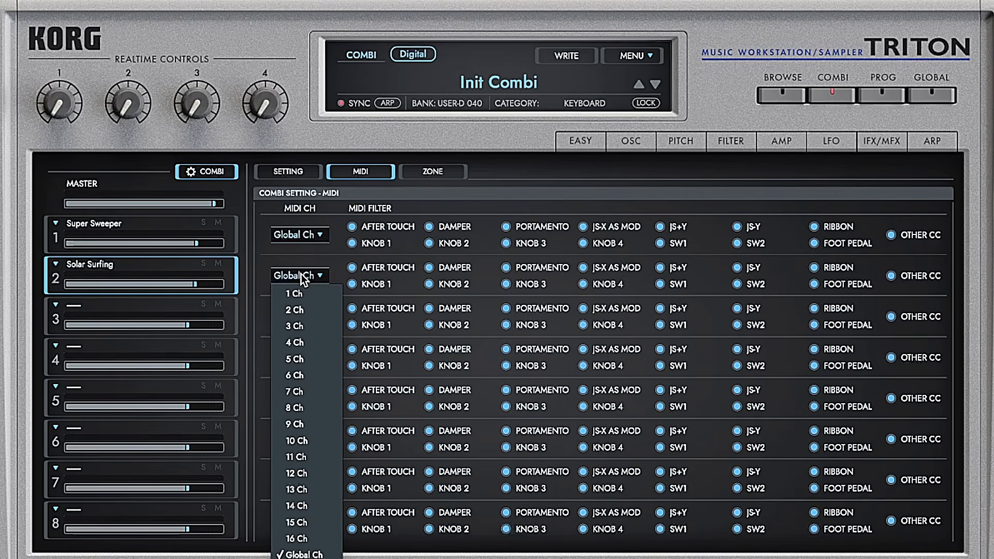
{"action": "left_click", "coordinate": [429, 172]}
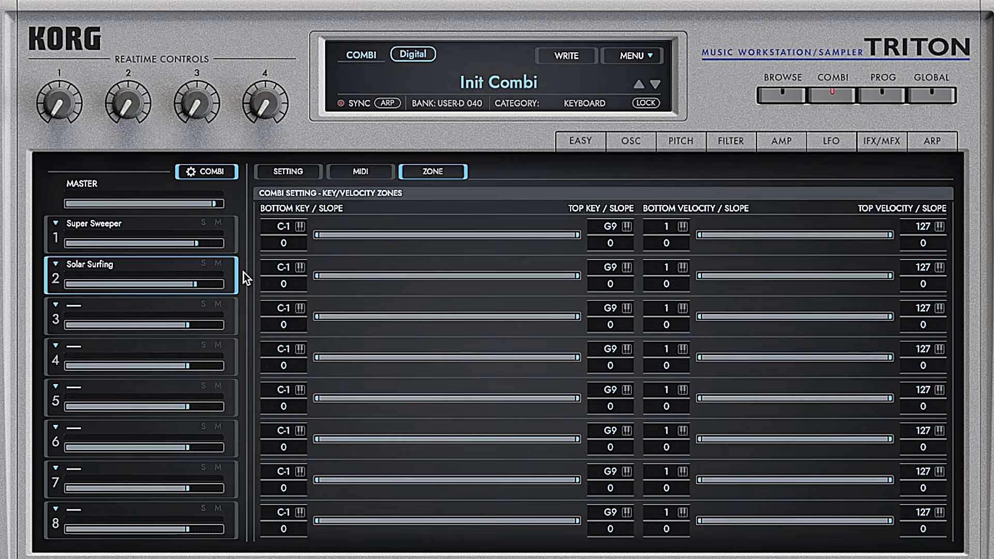
{"action": "left_click", "coordinate": [223, 174]}
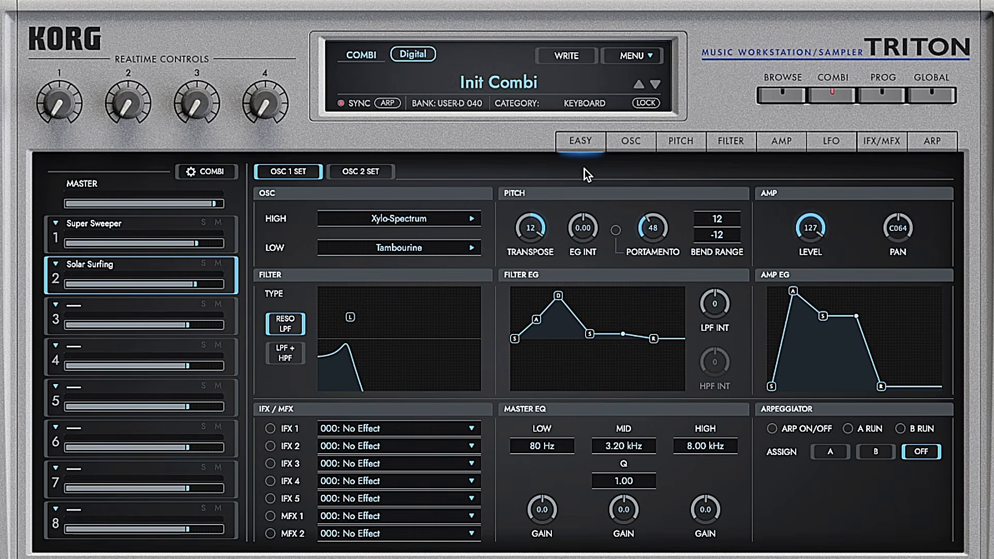
Keep timbre 1's FX bus on IFX1, and enable IFX 1 with the 016: Stereo Chorus effect
{"action": "left_click", "coordinate": [879, 147]}
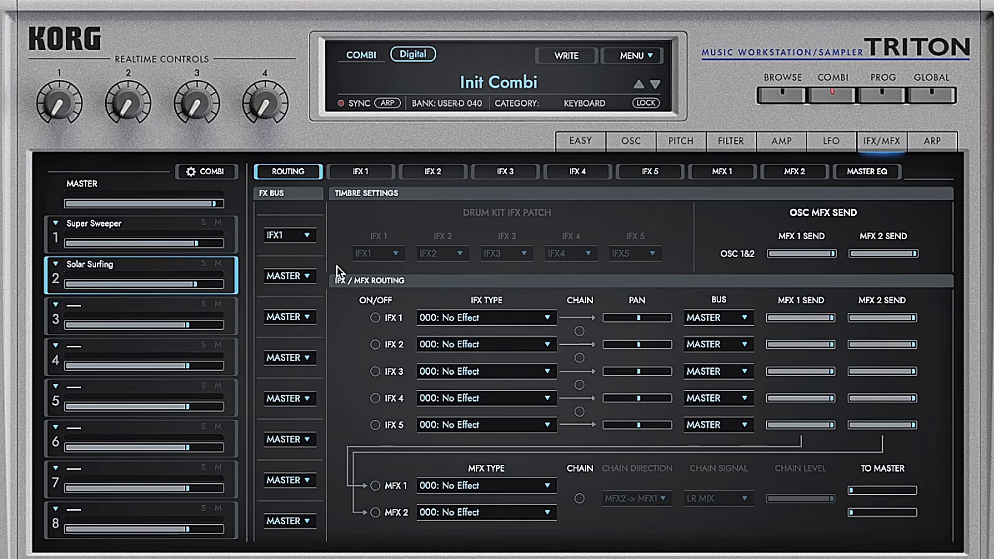
{"action": "left_click", "coordinate": [231, 226]}
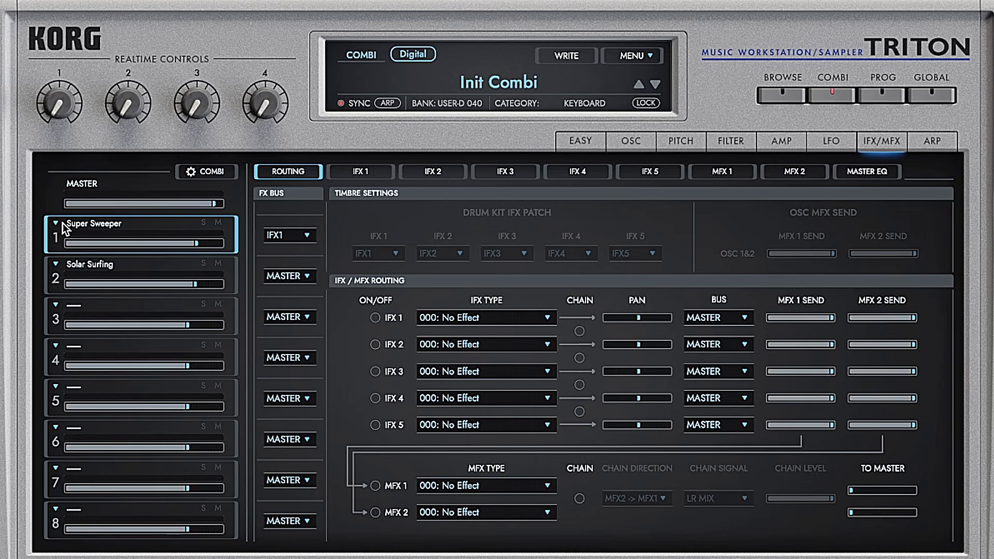
{"action": "left_click", "coordinate": [295, 235]}
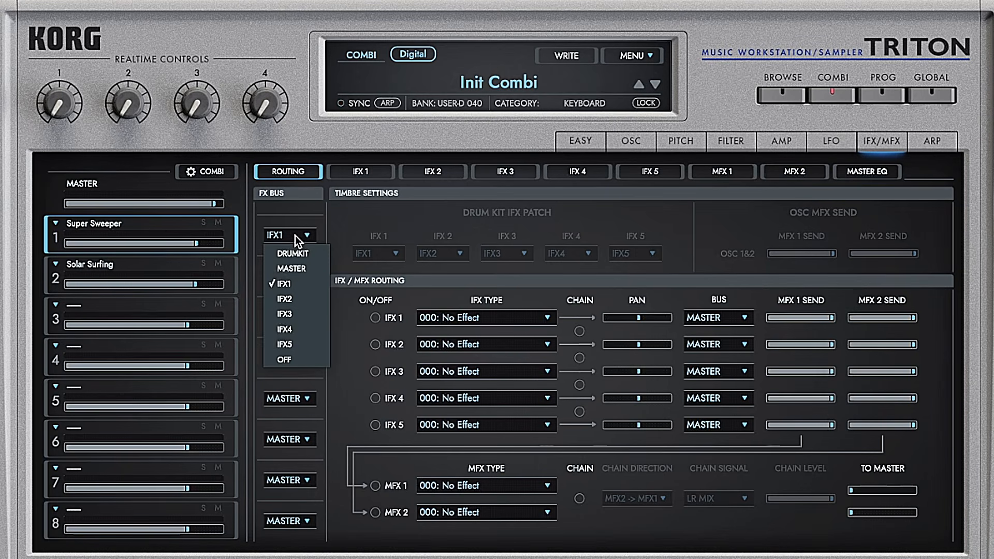
{"action": "left_click", "coordinate": [305, 283]}
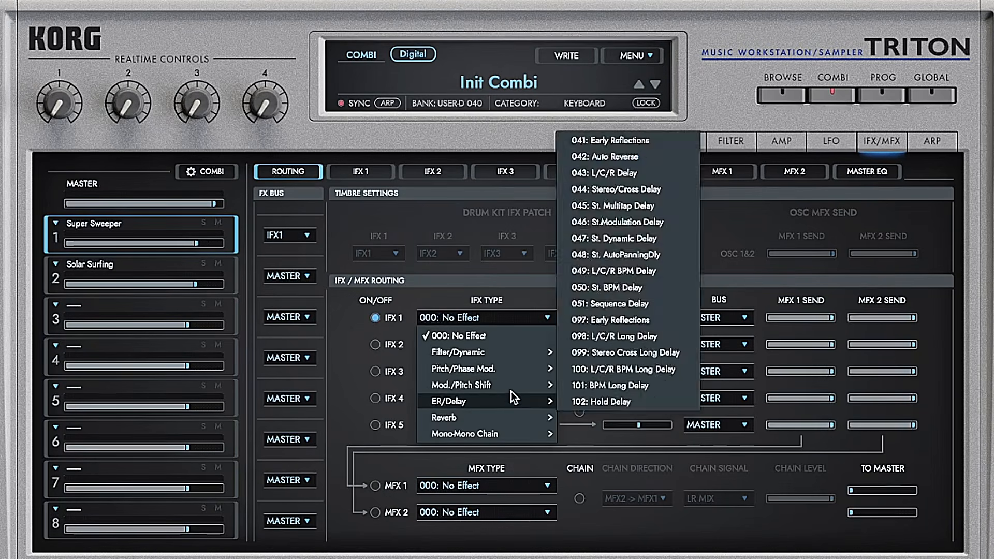
{"action": "mouse_move", "coordinate": [507, 350]}
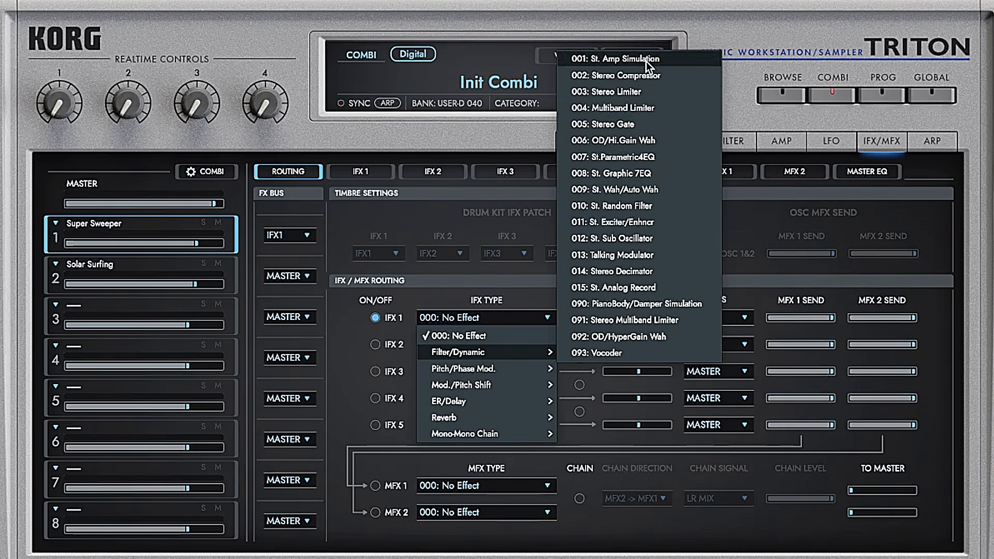
{"action": "mouse_move", "coordinate": [517, 370]}
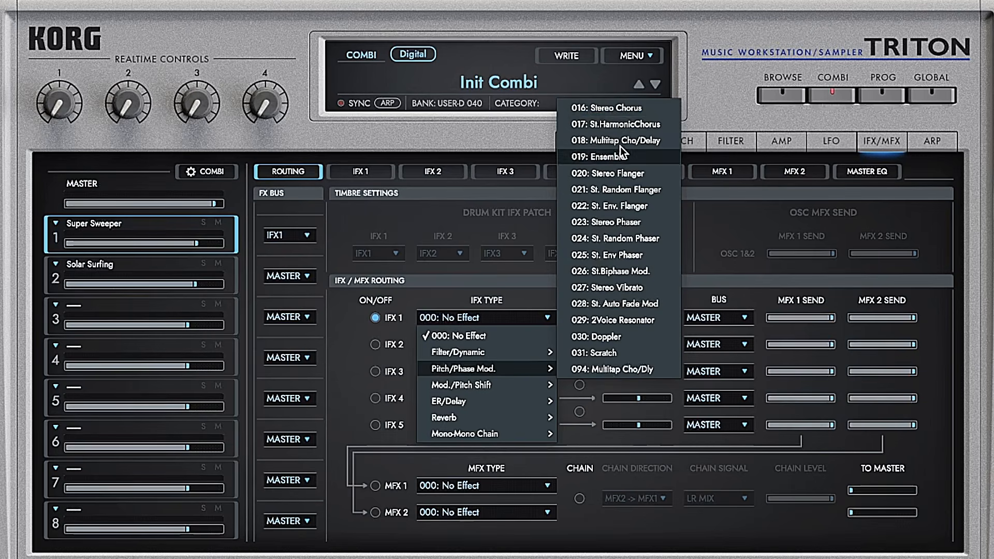
{"action": "left_click", "coordinate": [617, 108]}
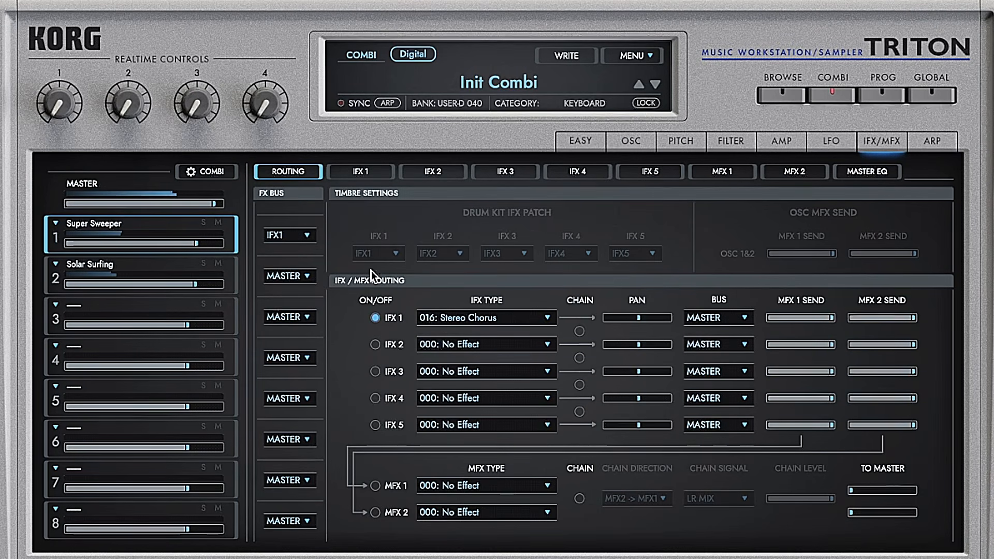
Route timbre 2's FX bus to IFX1
{"action": "left_click", "coordinate": [229, 273]}
{"action": "left_click", "coordinate": [292, 277]}
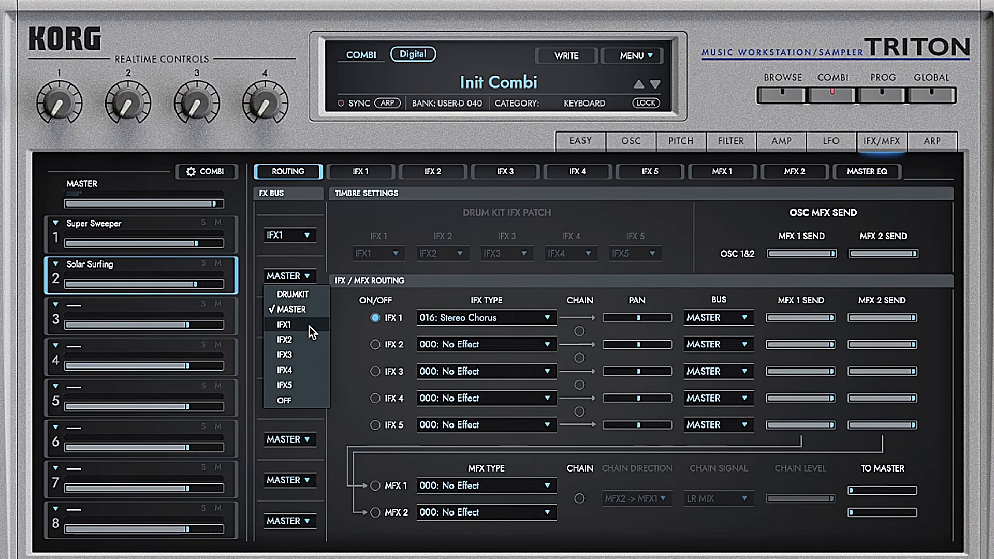
{"action": "left_click", "coordinate": [309, 324]}
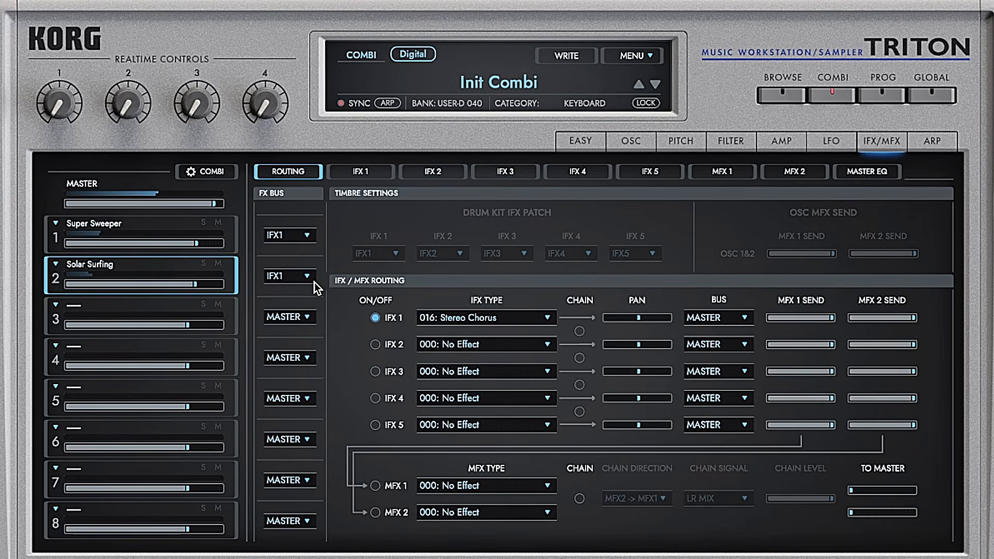
Route timbre 2 through IFX3, enabled with 101: BPM Long Delay, and raise the timbre's volume slightly
{"action": "left_click", "coordinate": [299, 278]}
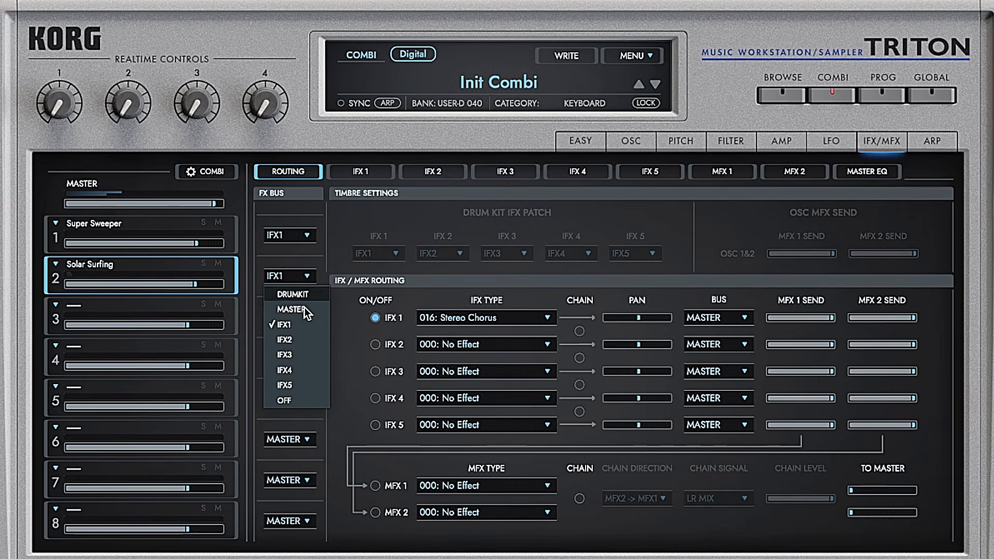
{"action": "left_click", "coordinate": [308, 354]}
{"action": "left_click", "coordinate": [375, 372]}
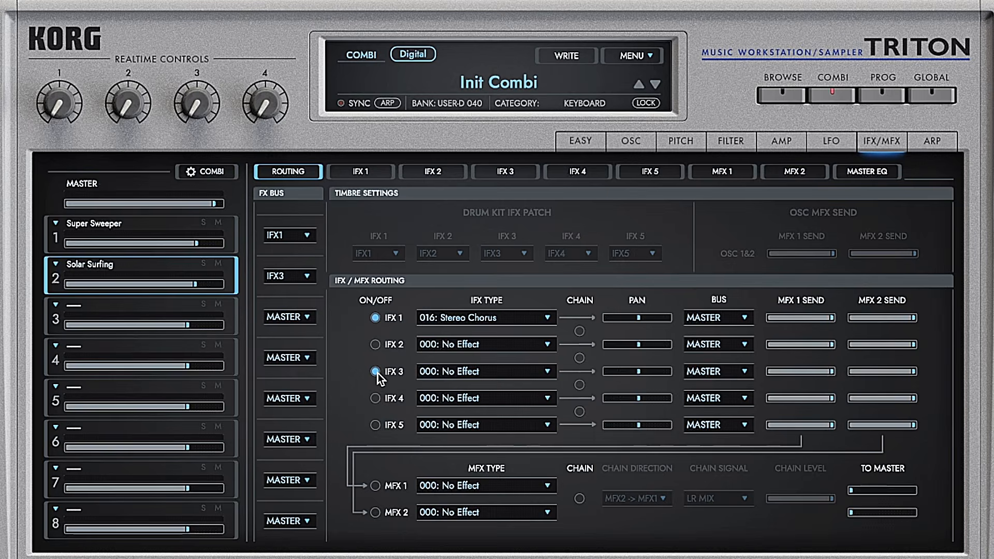
{"action": "left_click", "coordinate": [456, 373]}
{"action": "mouse_move", "coordinate": [519, 454]}
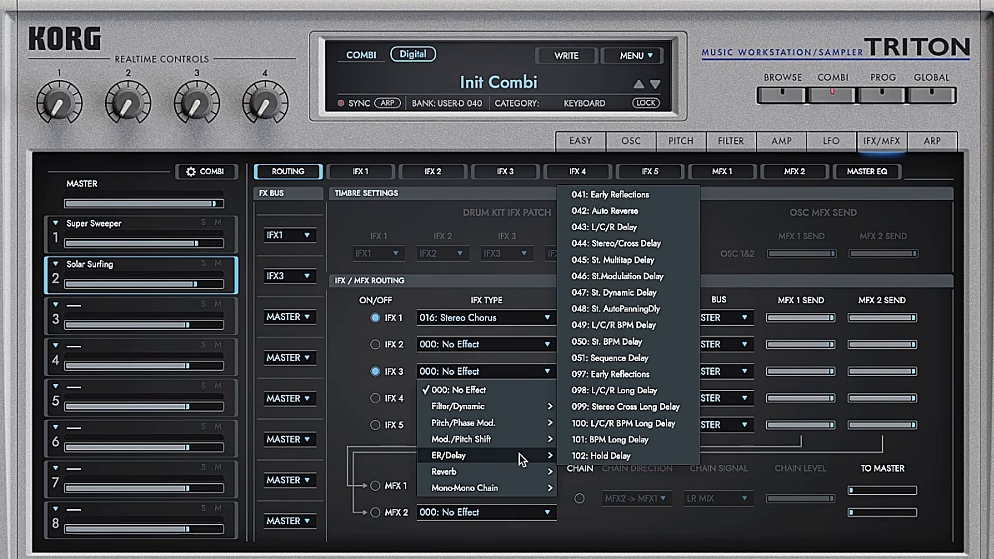
{"action": "left_click", "coordinate": [625, 440]}
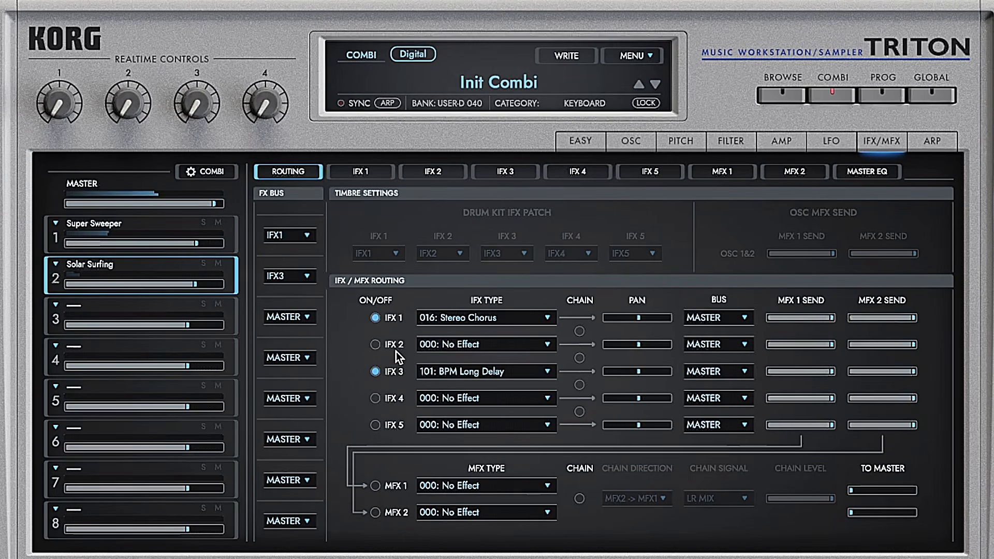
{"action": "left_click_drag", "start_coordinate": [195, 284], "coordinate": [201, 289]}
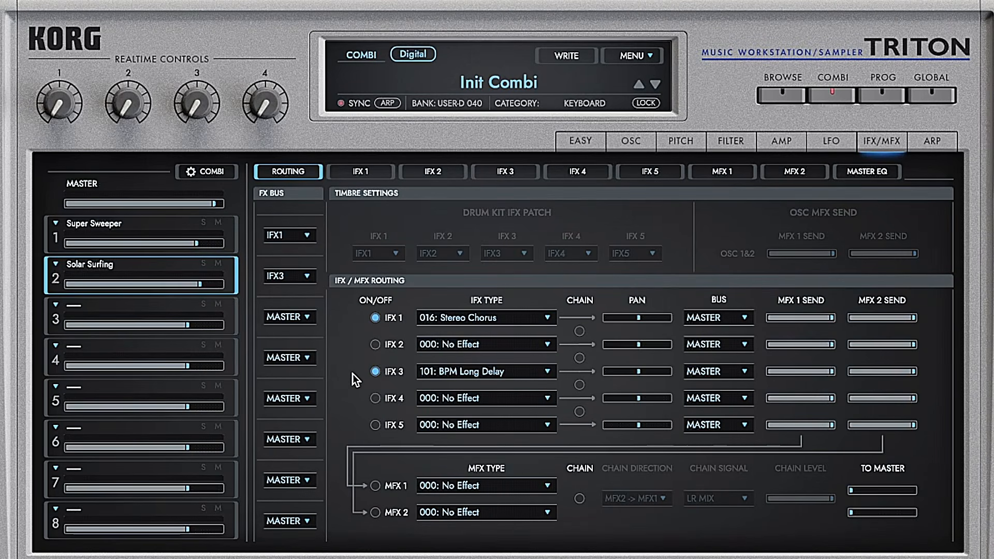
Enable MFX 1 with 055: Reverb Dry Plate and raise its To Master level to maximum
{"action": "left_click", "coordinate": [374, 486]}
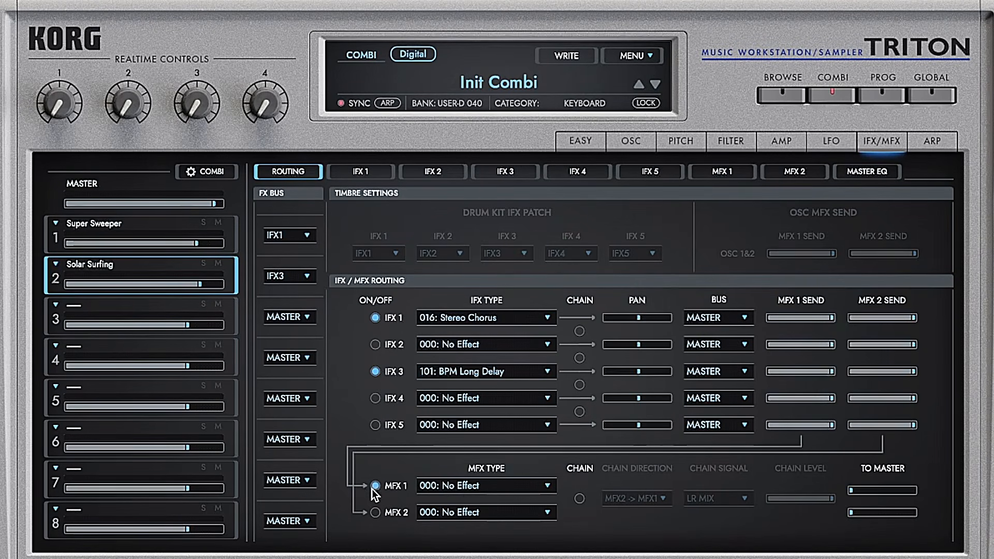
{"action": "left_click", "coordinate": [472, 490]}
{"action": "left_click", "coordinate": [610, 553]}
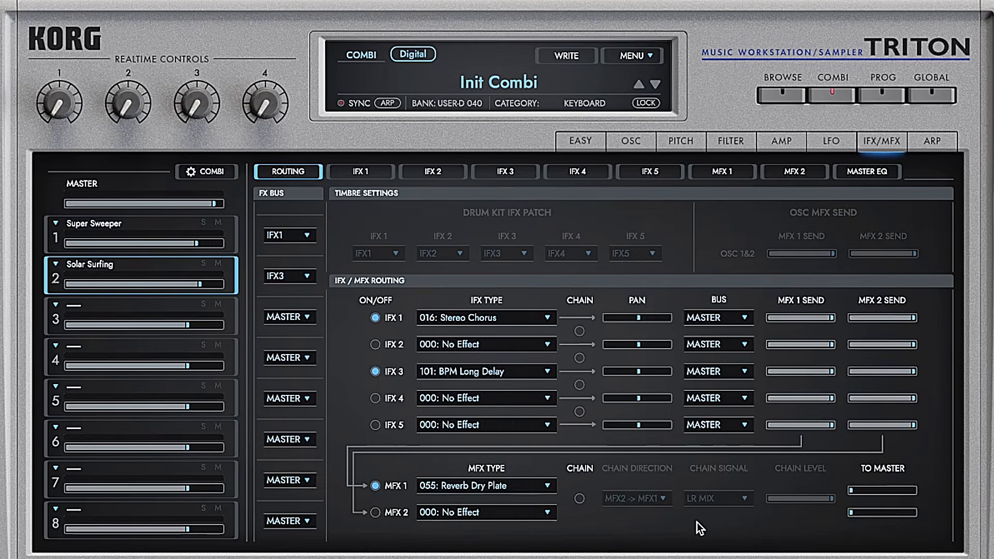
{"action": "left_click_drag", "start_coordinate": [867, 490], "coordinate": [917, 490]}
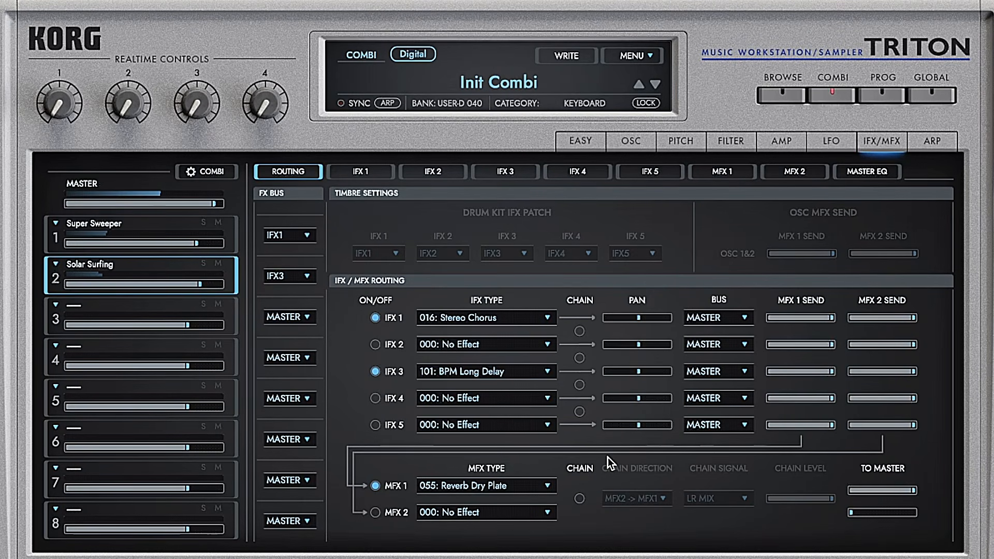
Check IFX 3's bus options, the Master EQ settings, and the effects overview on the Easy page
{"action": "left_click", "coordinate": [708, 372]}
{"action": "left_click", "coordinate": [691, 372]}
{"action": "left_click", "coordinate": [867, 177]}
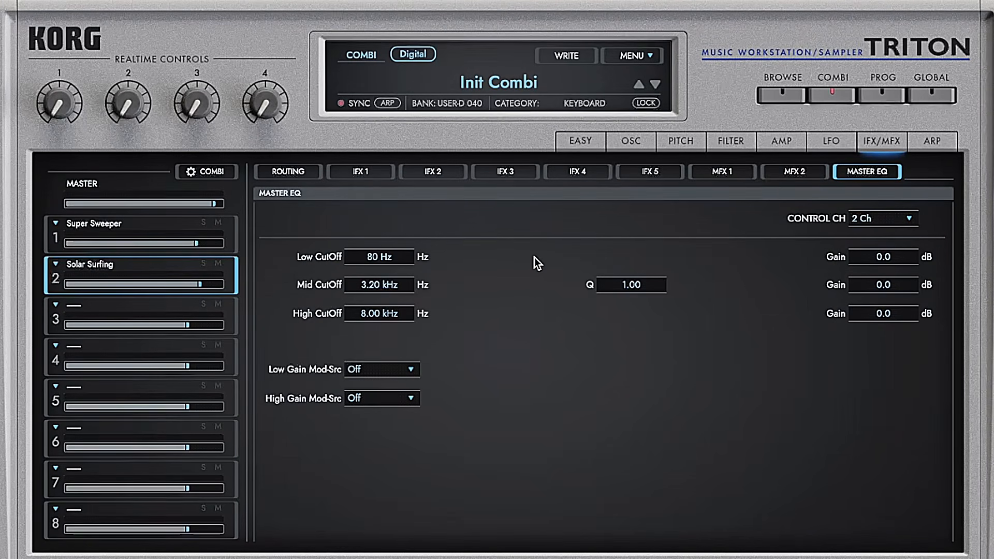
{"action": "left_click", "coordinate": [570, 149]}
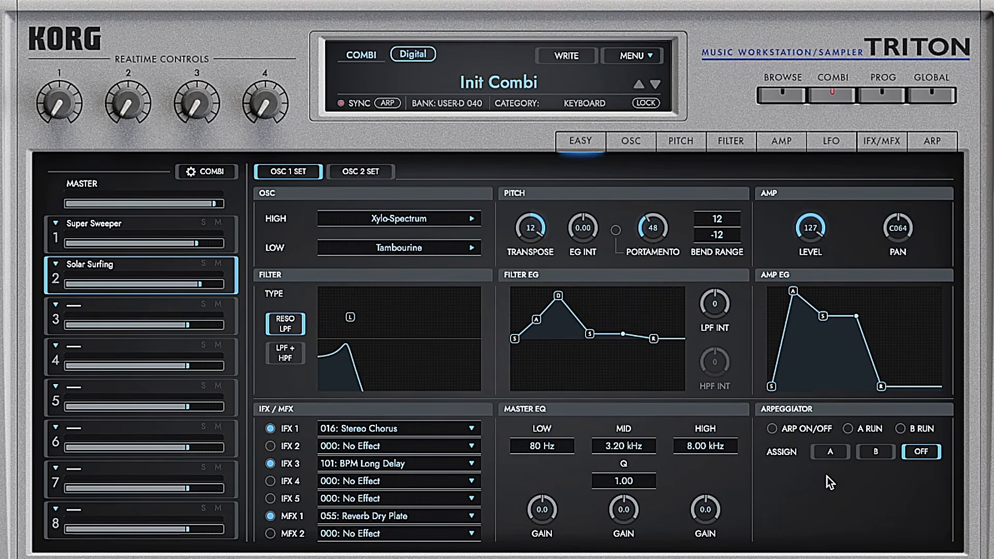
Load the X-Mod Raver program from the Lead Synth category into timbre 3
{"action": "left_click", "coordinate": [57, 304]}
{"action": "left_click", "coordinate": [70, 320]}
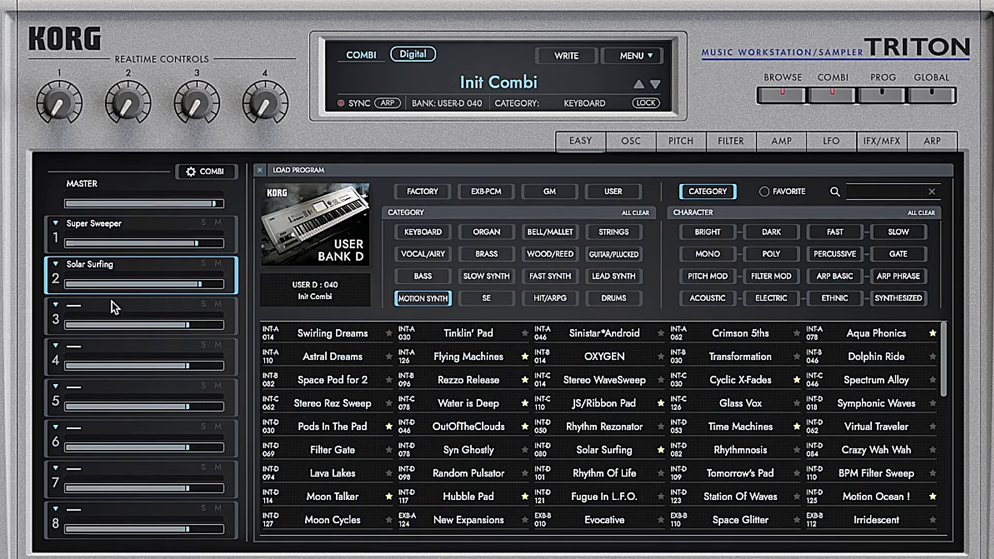
{"action": "left_click", "coordinate": [116, 307]}
{"action": "left_click", "coordinate": [55, 305]}
{"action": "left_click", "coordinate": [72, 322]}
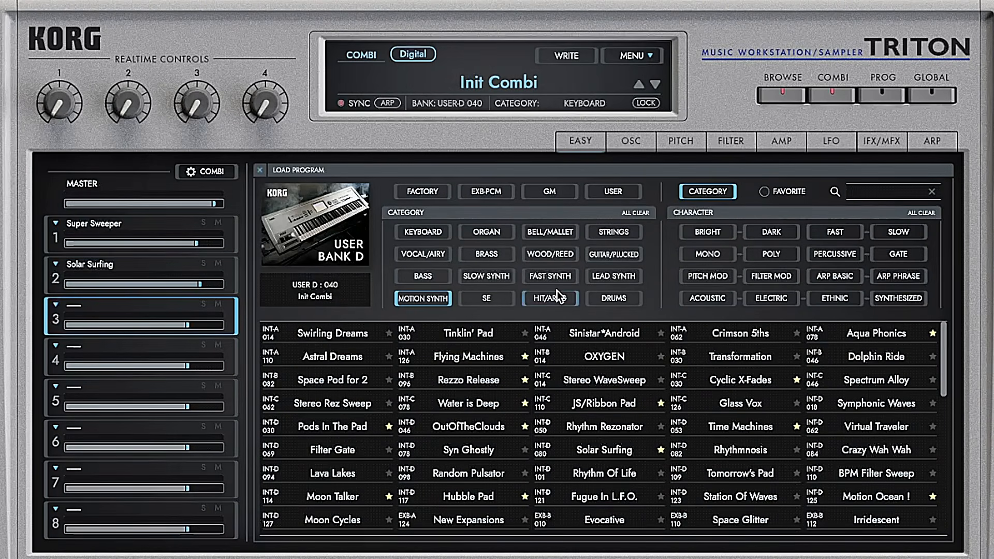
{"action": "left_click", "coordinate": [611, 256]}
{"action": "left_click", "coordinate": [600, 280]}
{"action": "left_click", "coordinate": [584, 381]}
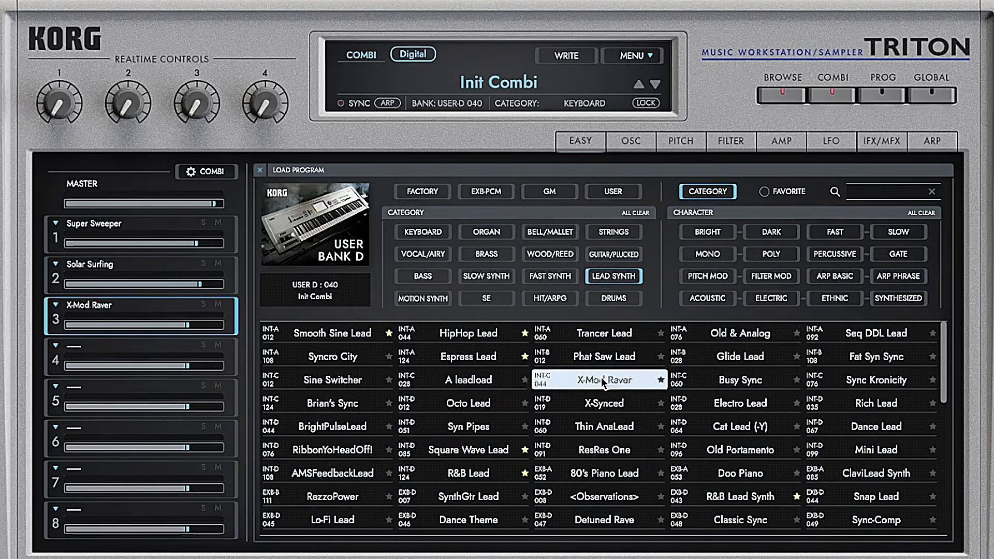
{"action": "left_click", "coordinate": [596, 380]}
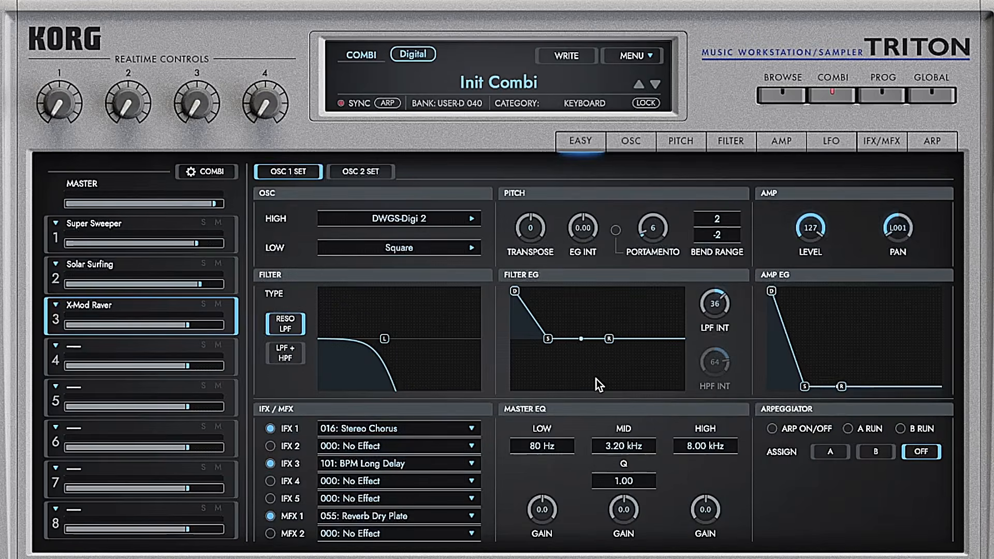
Set timbre 3's oscillator mode to MONO and pan it slightly left in the combi settings
{"action": "left_click", "coordinate": [206, 171]}
{"action": "left_click", "coordinate": [342, 172]}
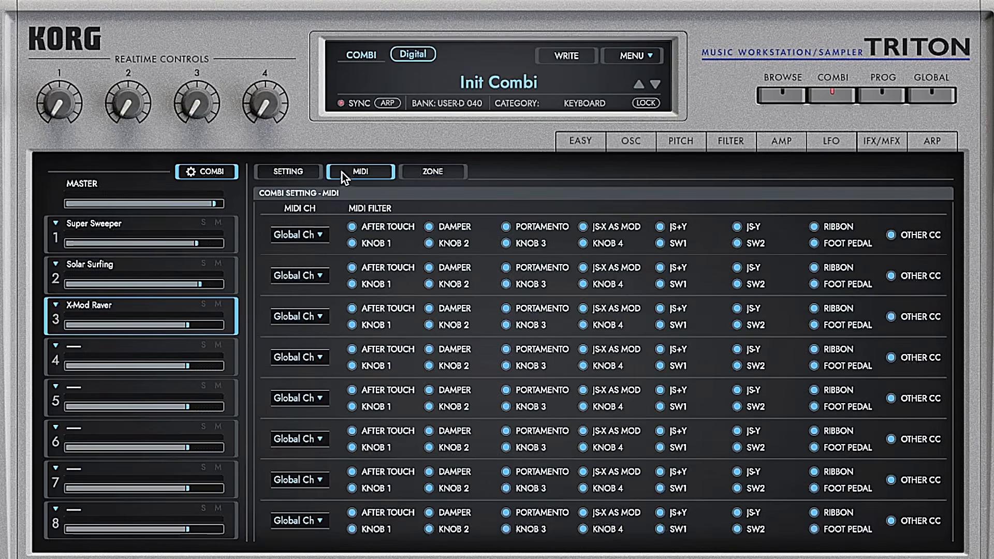
{"action": "left_click", "coordinate": [303, 172]}
{"action": "left_click", "coordinate": [410, 310]}
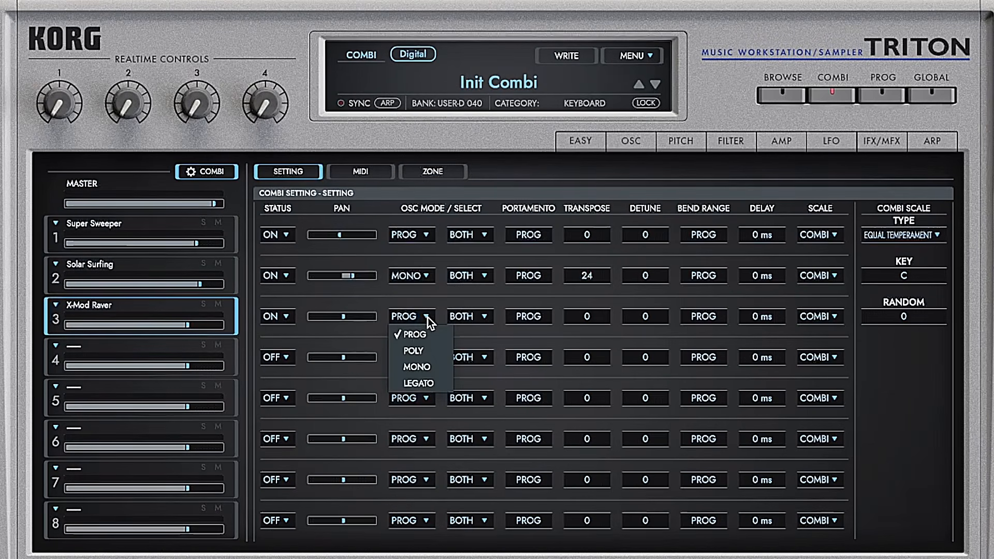
{"action": "left_click", "coordinate": [414, 369]}
{"action": "left_click_drag", "start_coordinate": [341, 320], "coordinate": [336, 319]}
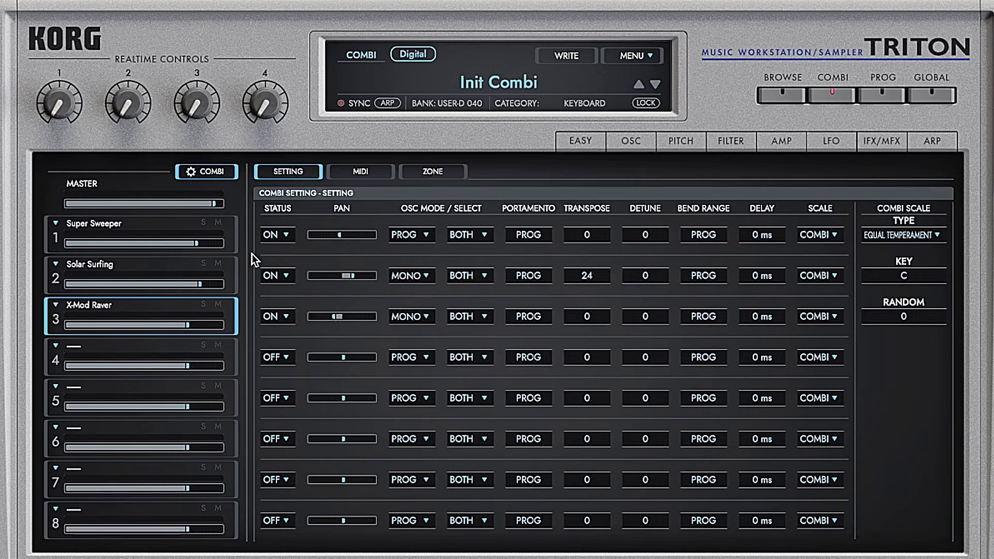
{"action": "left_click", "coordinate": [225, 170]}
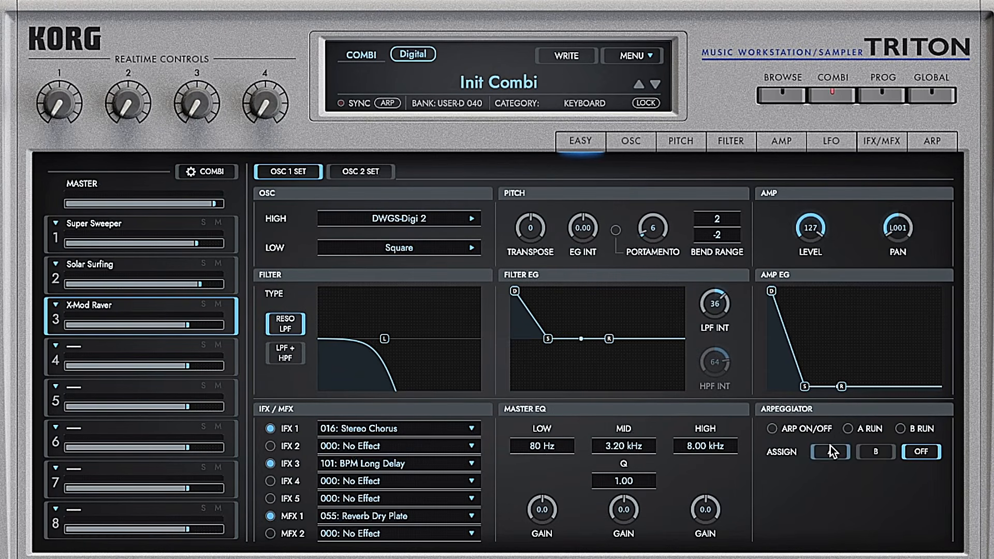
Turn on the arpeggiator, assign timbre 3 to arpeggiator A, and set A running at resolution 8
{"action": "left_click", "coordinate": [771, 430]}
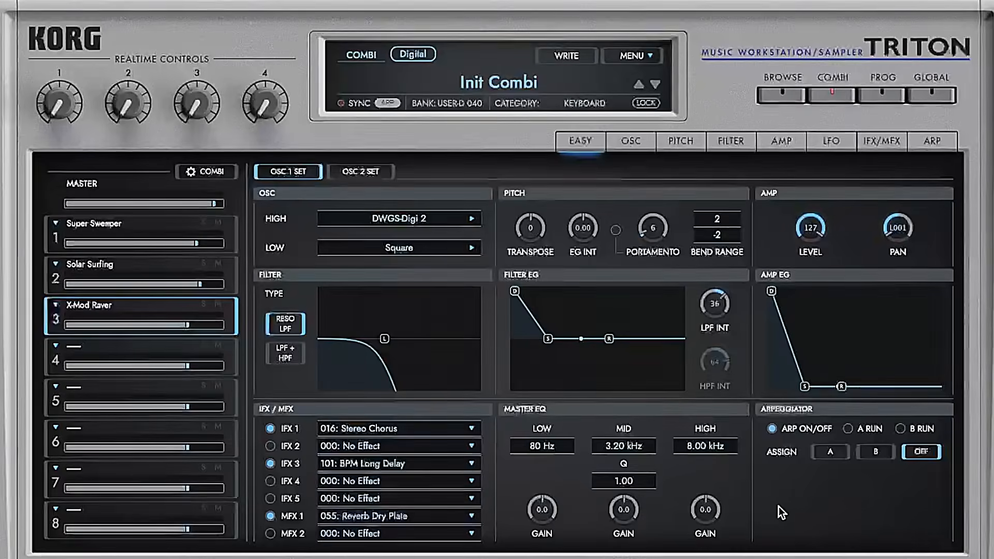
{"action": "left_click", "coordinate": [948, 143]}
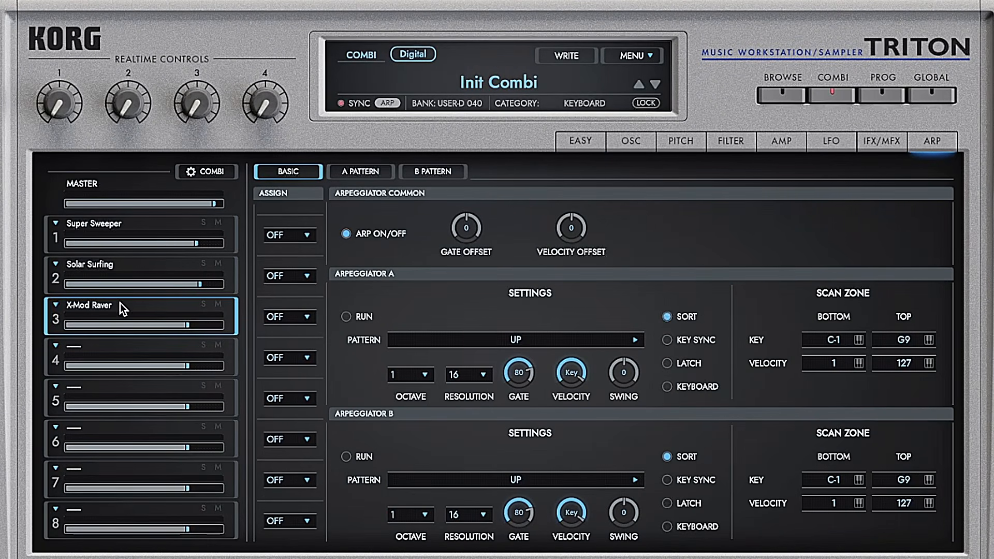
{"action": "left_click", "coordinate": [308, 318]}
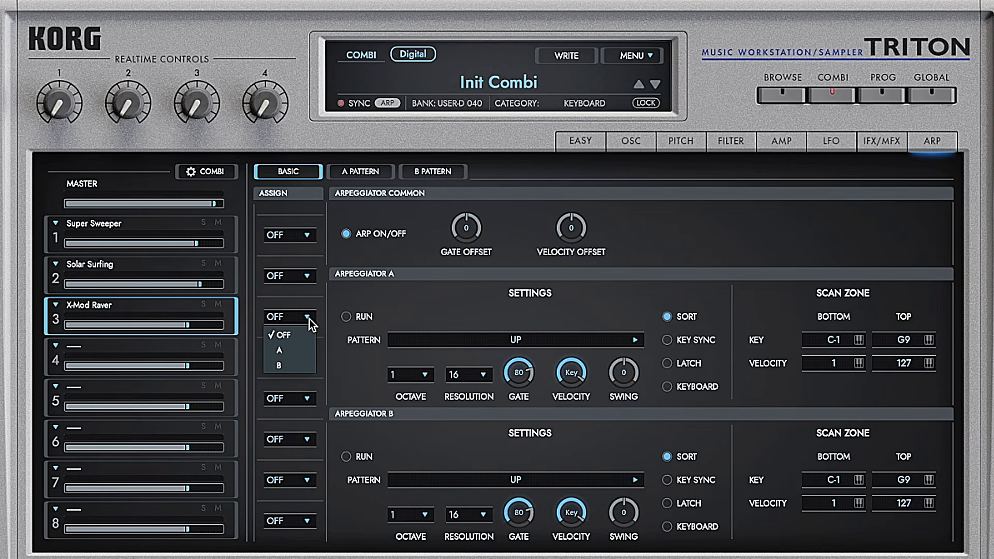
{"action": "left_click", "coordinate": [154, 301]}
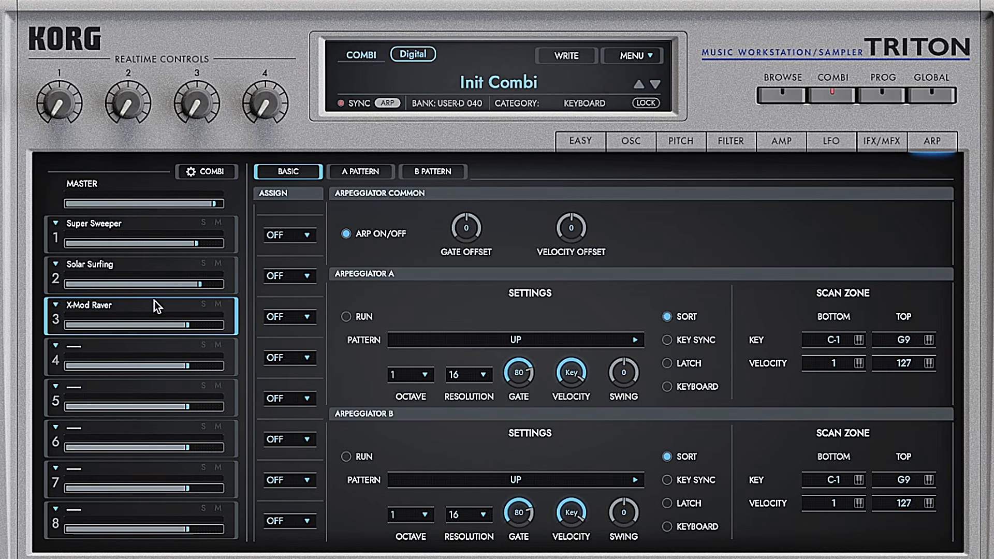
{"action": "left_click", "coordinate": [307, 317]}
{"action": "left_click", "coordinate": [295, 351]}
{"action": "left_click", "coordinate": [482, 371]}
{"action": "left_click", "coordinate": [479, 439]}
Try to load a pattern into arpeggiator A by searching the pattern browser for "pent"
{"action": "left_click", "coordinate": [497, 341]}
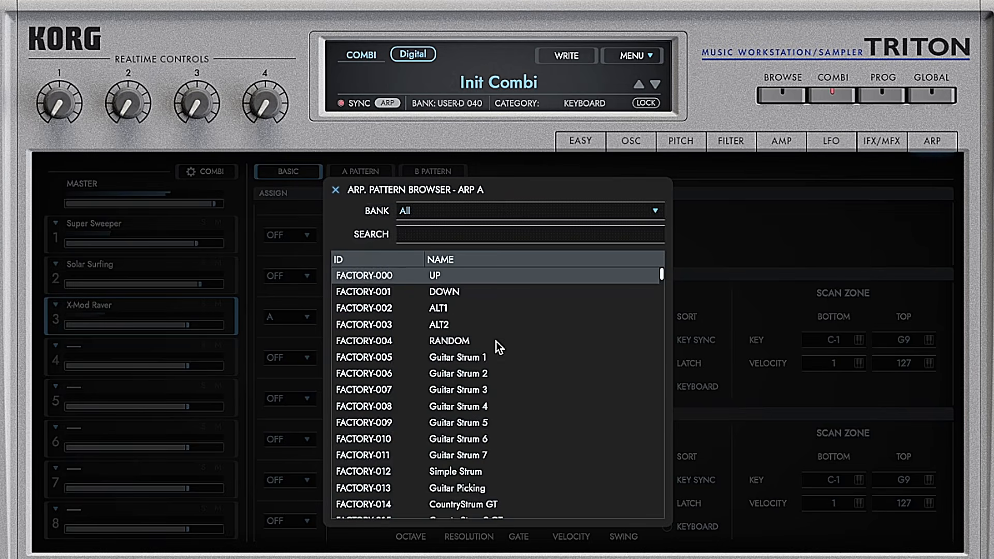
{"action": "left_click", "coordinate": [497, 239]}
{"action": "type", "text": "pent"}
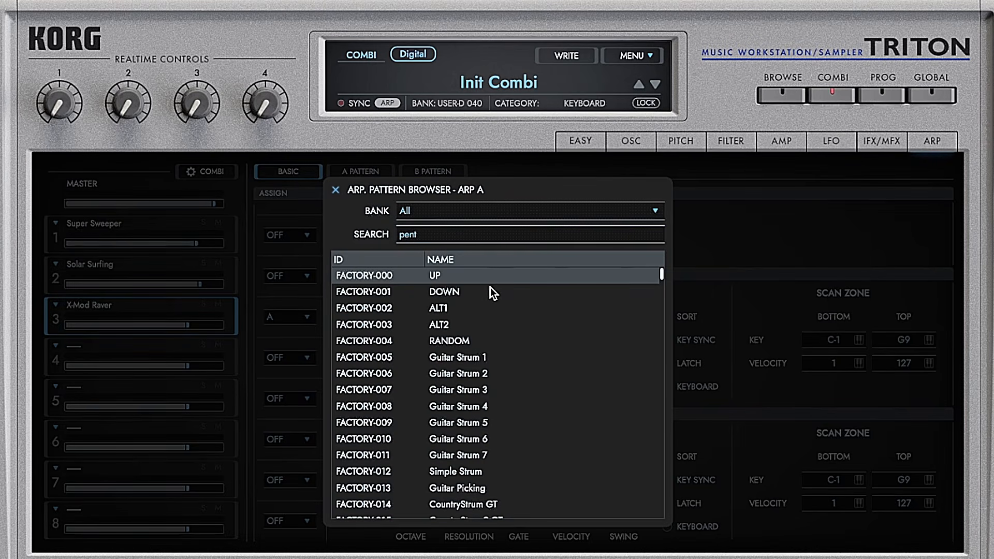
{"action": "double_click", "coordinate": [488, 275]}
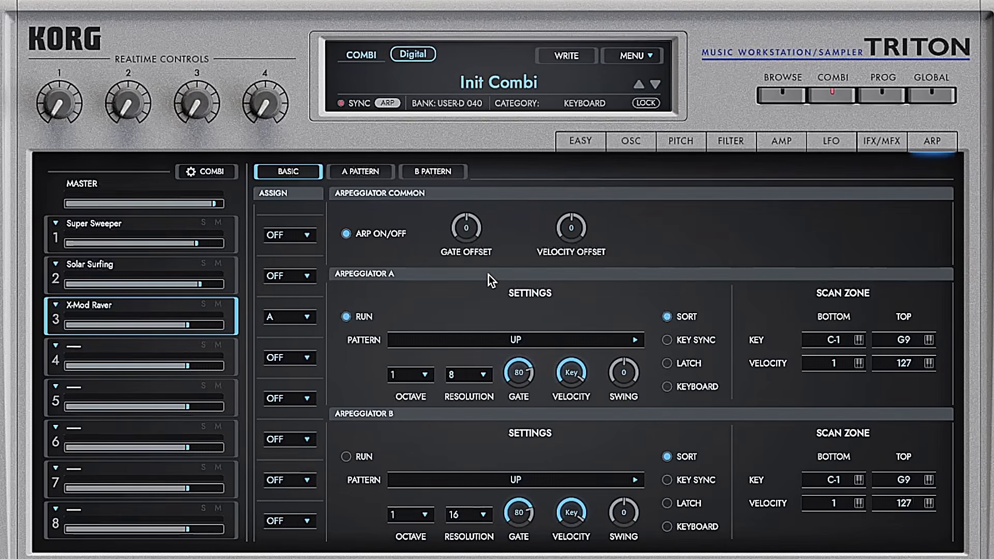
Set arpeggiator A's gate to 48 and enable its Key Sync
{"action": "left_click_drag", "start_coordinate": [528, 372], "coordinate": [527, 419]}
{"action": "left_click", "coordinate": [666, 339]}
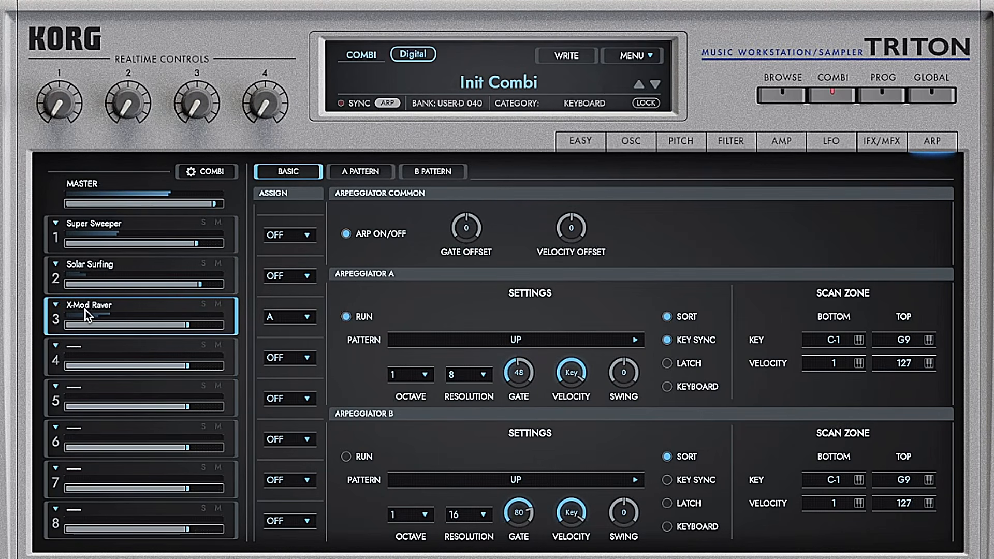
Check arpeggiator A's pattern editor and retry loading the Pentatonic pattern from the Basic page
{"action": "left_click", "coordinate": [369, 173]}
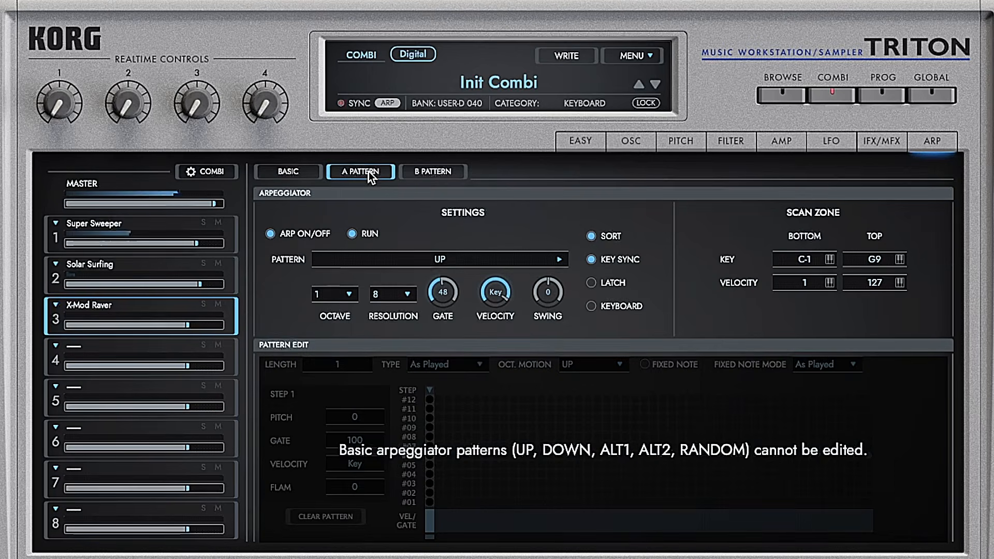
{"action": "left_click", "coordinate": [297, 177]}
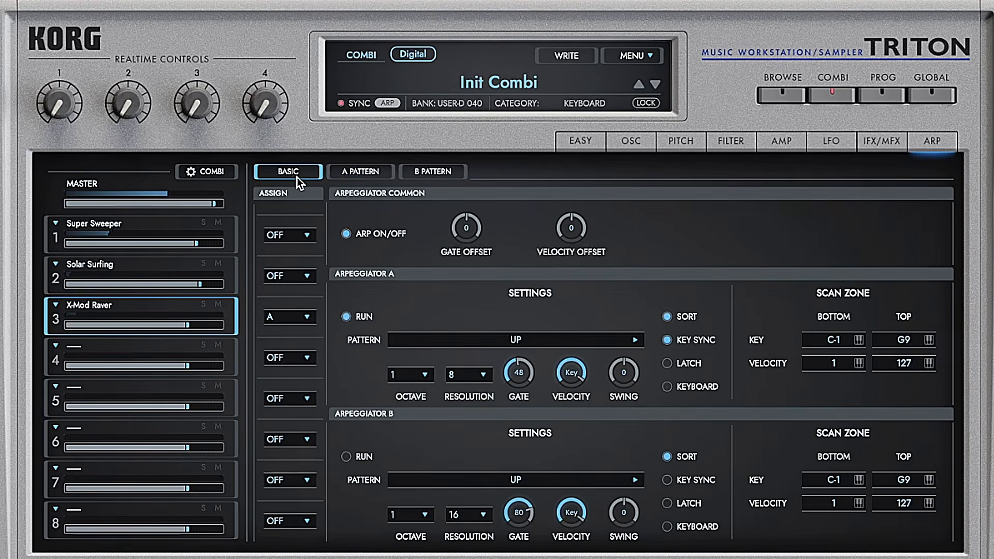
{"action": "left_click", "coordinate": [538, 338]}
{"action": "key", "text": "Escape"}
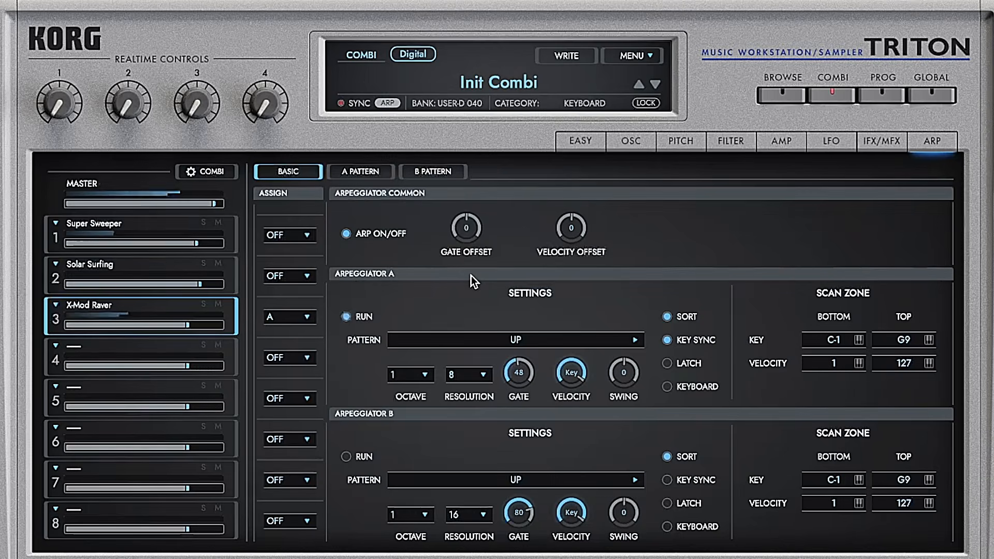
{"action": "left_click", "coordinate": [538, 340]}
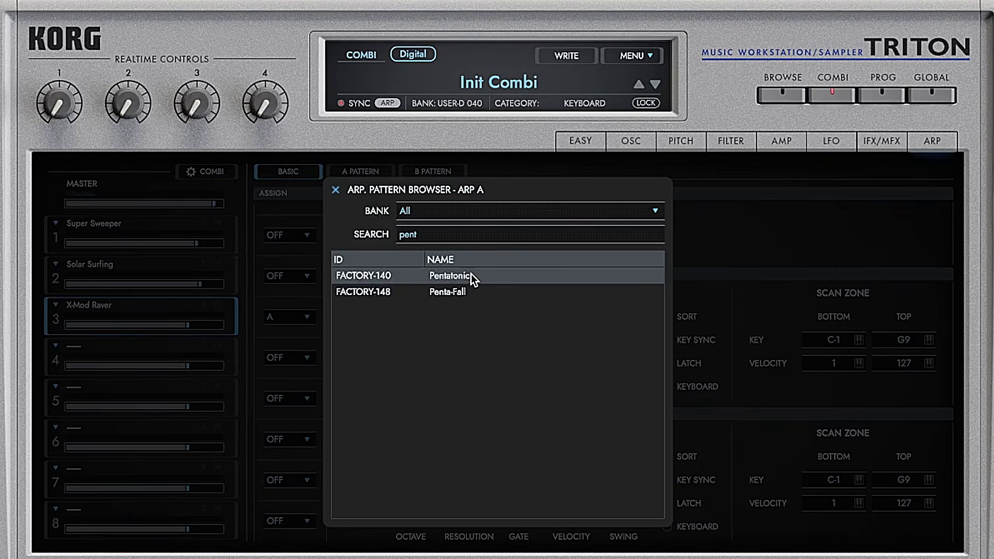
{"action": "key", "text": "Escape"}
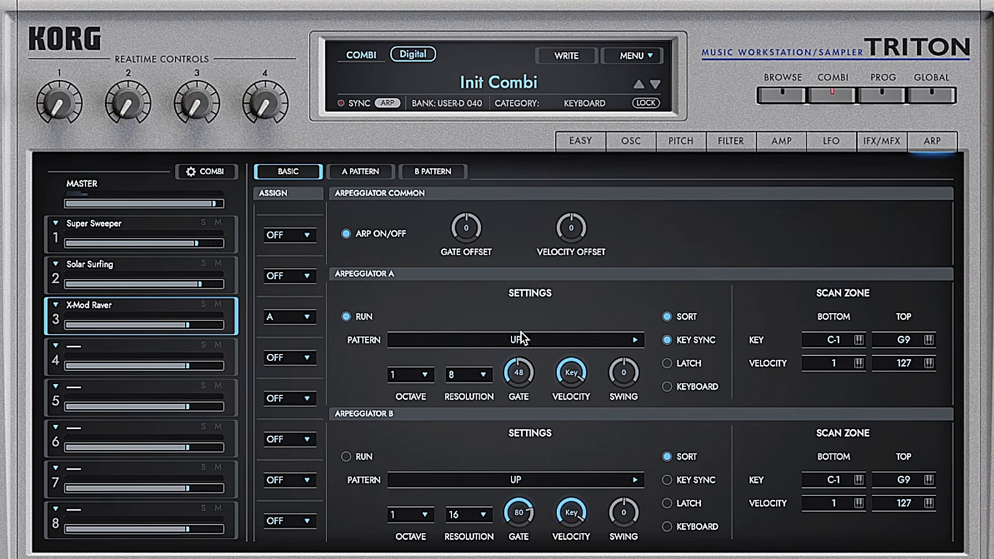
Load the Guitar Strum 4 pattern into arpeggiator A from its pattern editing page
{"action": "left_click", "coordinate": [371, 178]}
{"action": "left_click", "coordinate": [454, 258]}
{"action": "scroll", "coordinate": [482, 362], "scroll_direction": "down", "scroll_amount": 3}
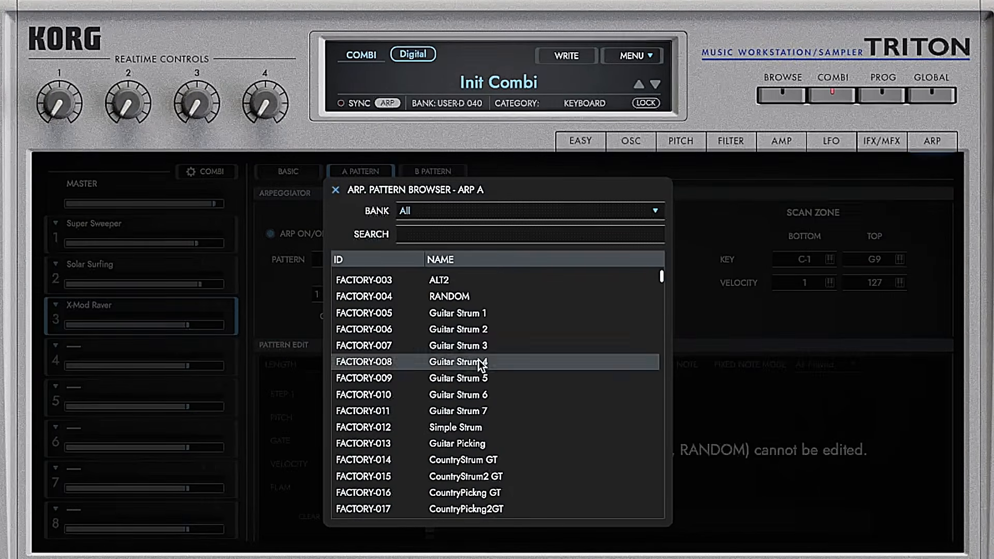
{"action": "double_click", "coordinate": [482, 363]}
Find the Pentatonic pattern by searching for "pent", load it into arpeggiator A, and lower timbre 3's volume
{"action": "left_click", "coordinate": [468, 261]}
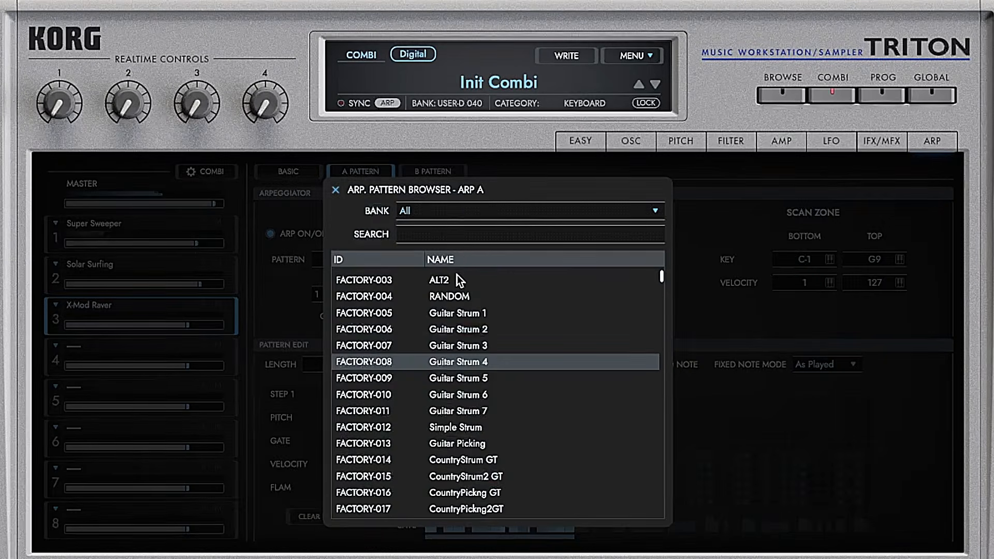
{"action": "left_click", "coordinate": [464, 233]}
{"action": "type", "text": "pent"}
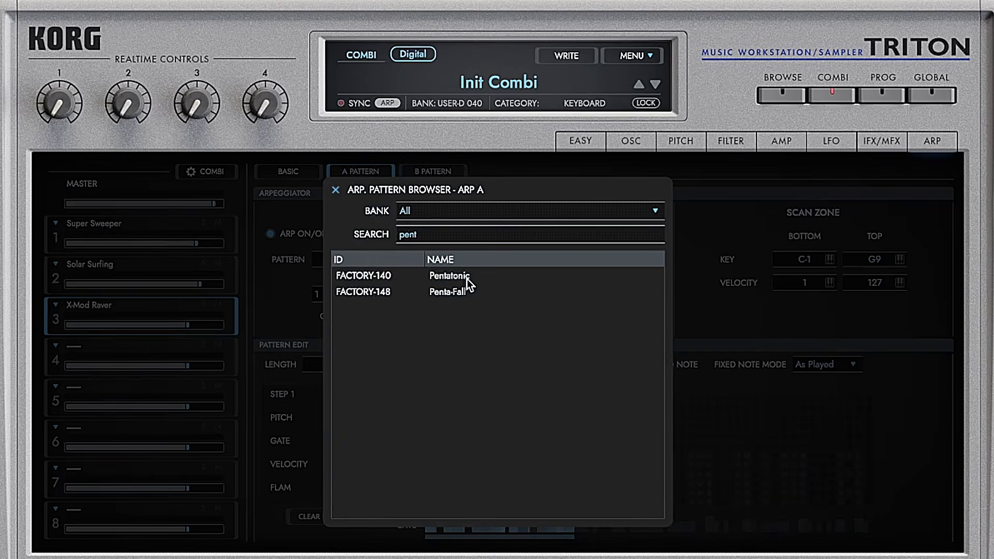
{"action": "double_click", "coordinate": [466, 280]}
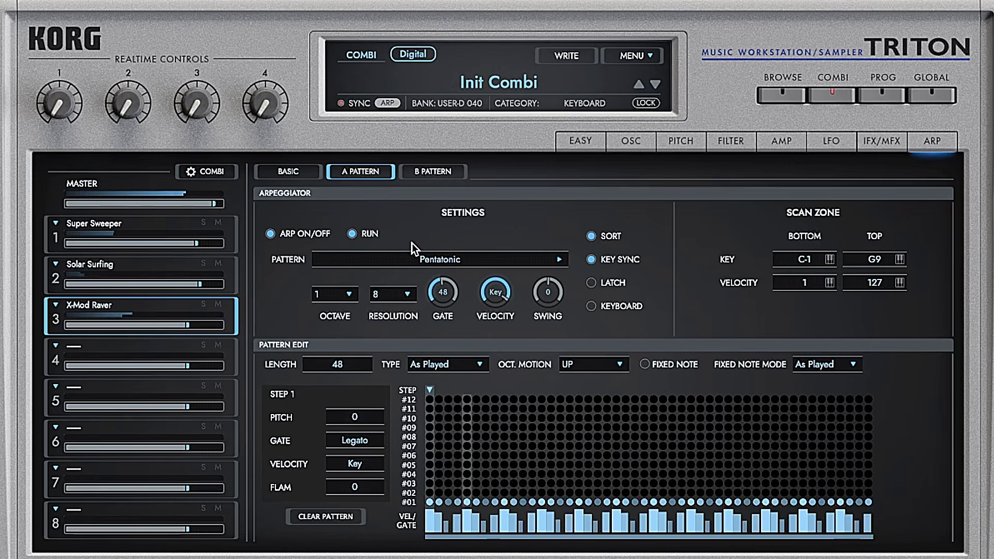
{"action": "mouse_move", "coordinate": [188, 327]}
{"action": "left_click_drag", "start_coordinate": [187, 328], "coordinate": [166, 330]}
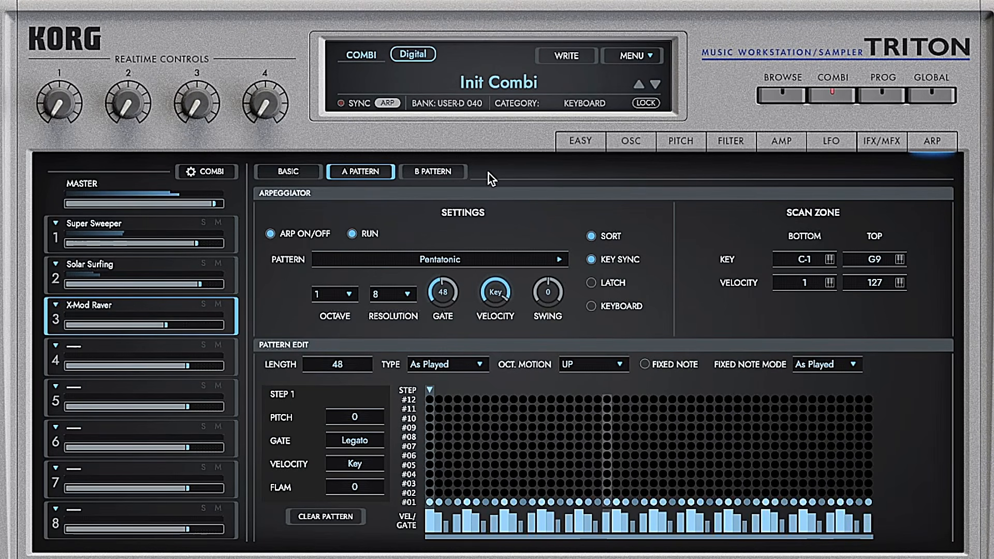
Load the House Kit program from the Drums category into timbre 4
{"action": "left_click", "coordinate": [286, 173]}
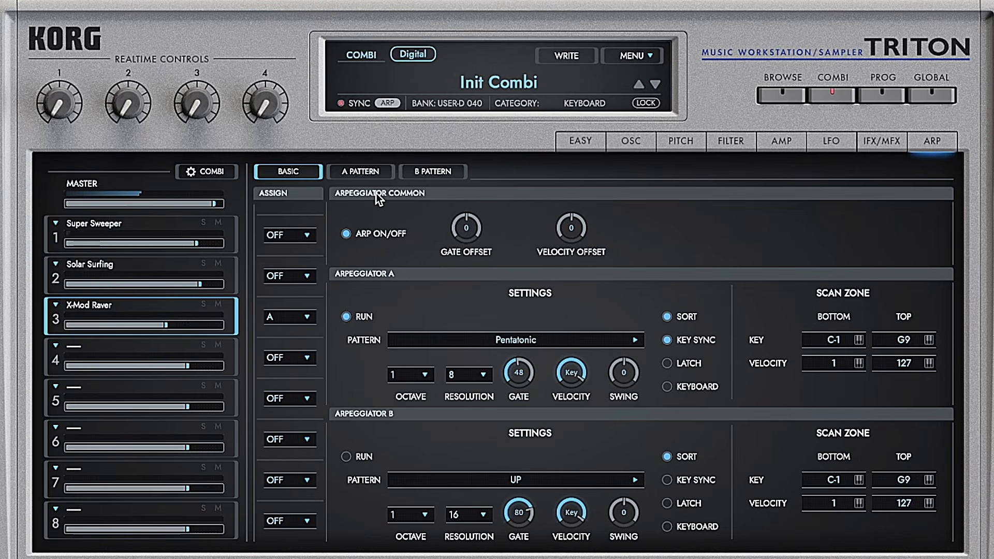
{"action": "left_click", "coordinate": [141, 346]}
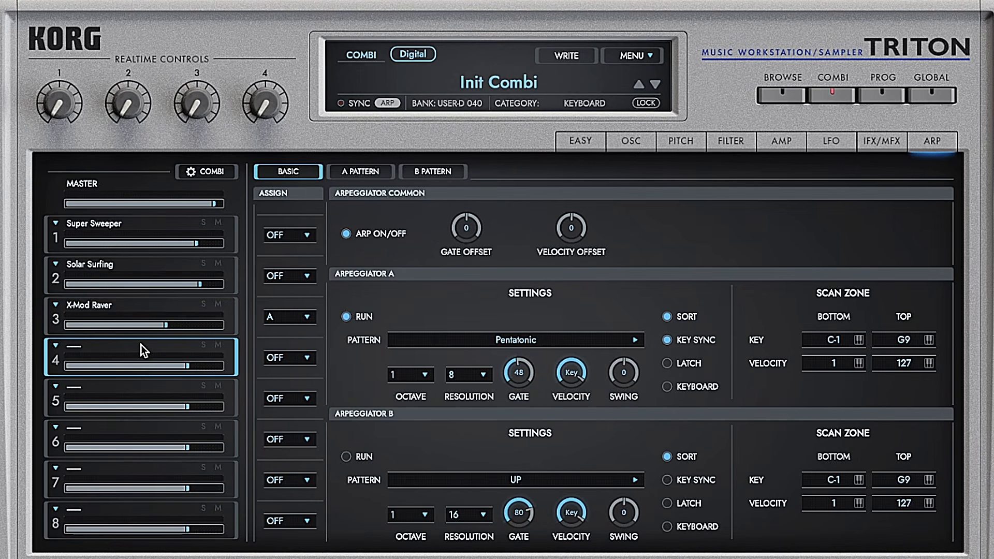
{"action": "left_click", "coordinate": [58, 348]}
{"action": "left_click", "coordinate": [74, 362]}
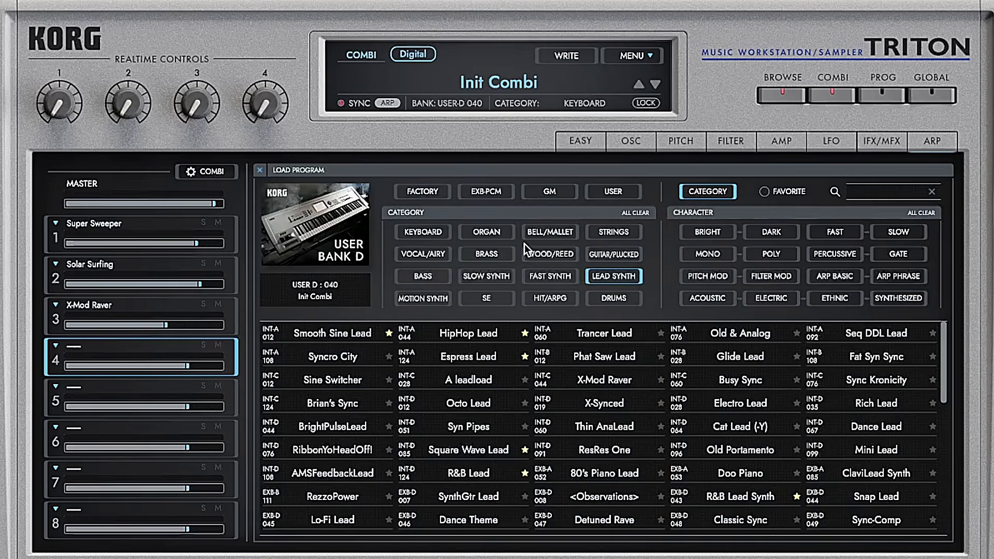
{"action": "left_click", "coordinate": [621, 299]}
{"action": "left_click", "coordinate": [463, 332]}
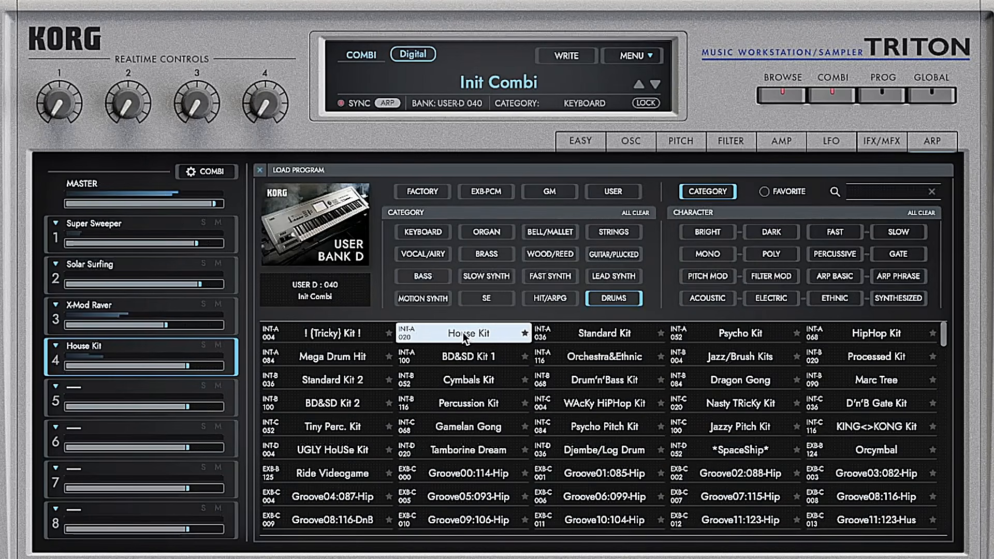
{"action": "left_click", "coordinate": [462, 333]}
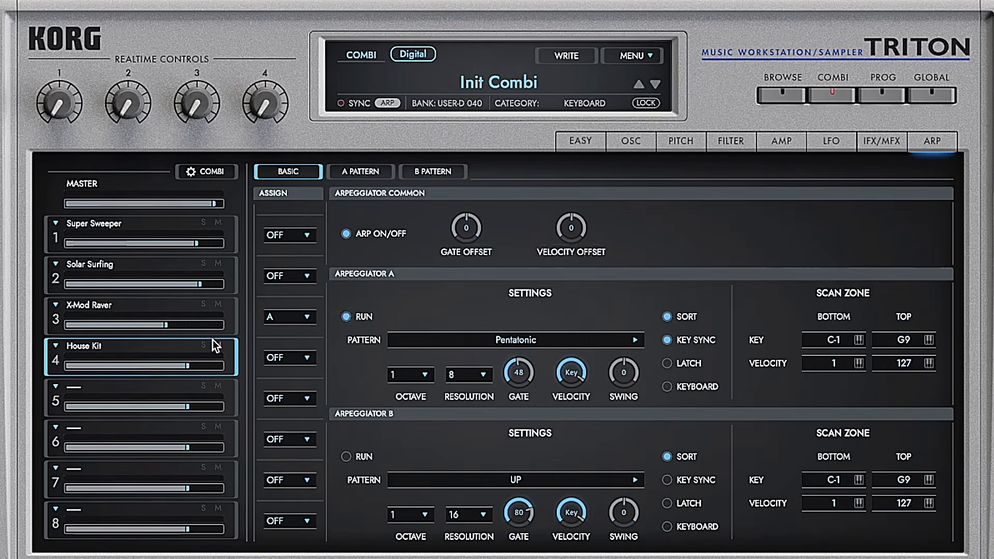
Run arpeggiator B on timbre 4 with the RAW Kit pattern from the EXB-PCM04 Dance Extreme bank
{"action": "left_click", "coordinate": [299, 360]}
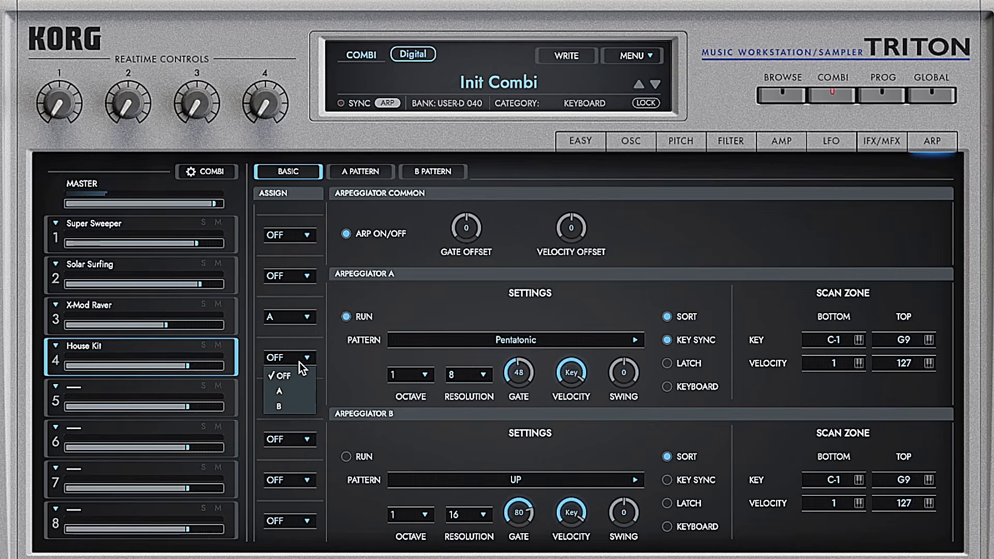
{"action": "left_click", "coordinate": [292, 405]}
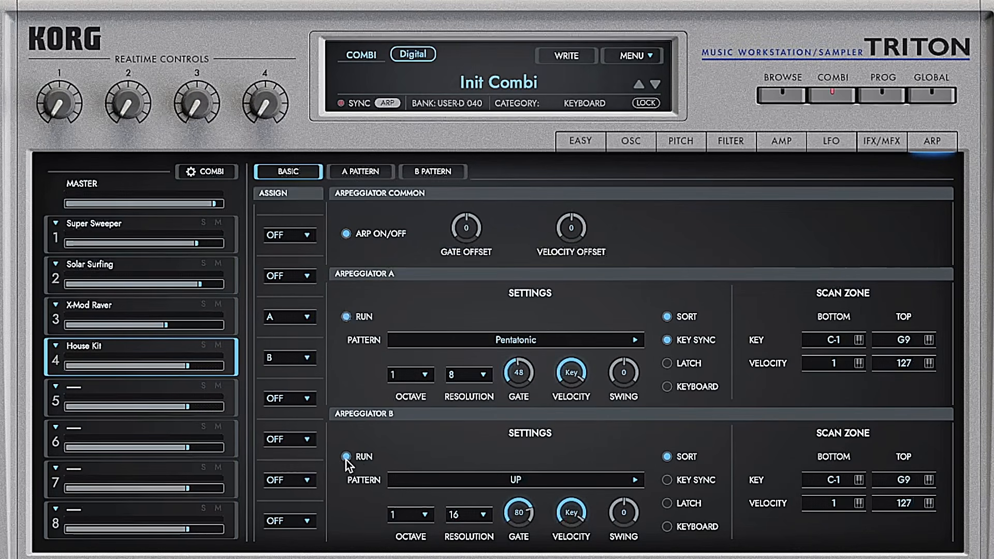
{"action": "left_click", "coordinate": [495, 483]}
{"action": "left_click", "coordinate": [485, 210]}
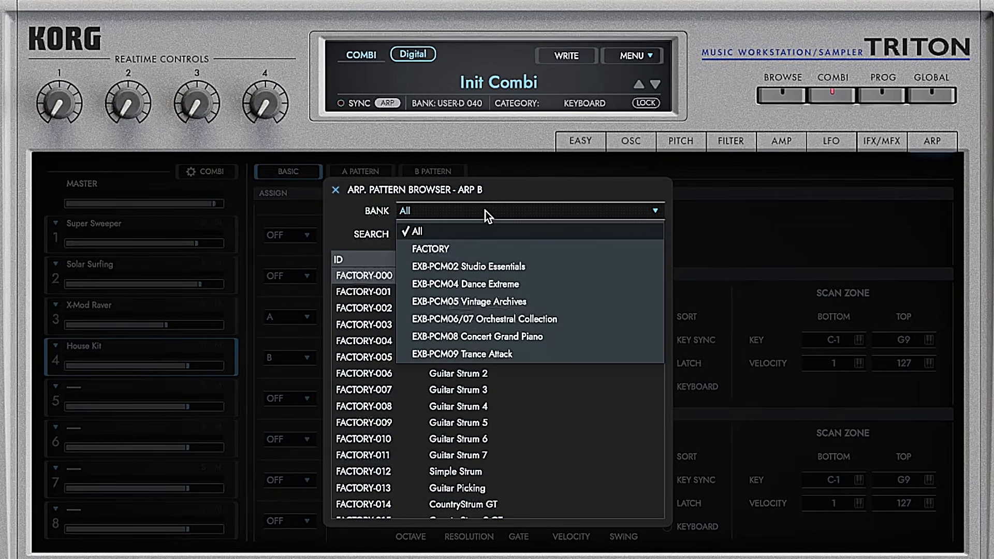
{"action": "left_click", "coordinate": [549, 286]}
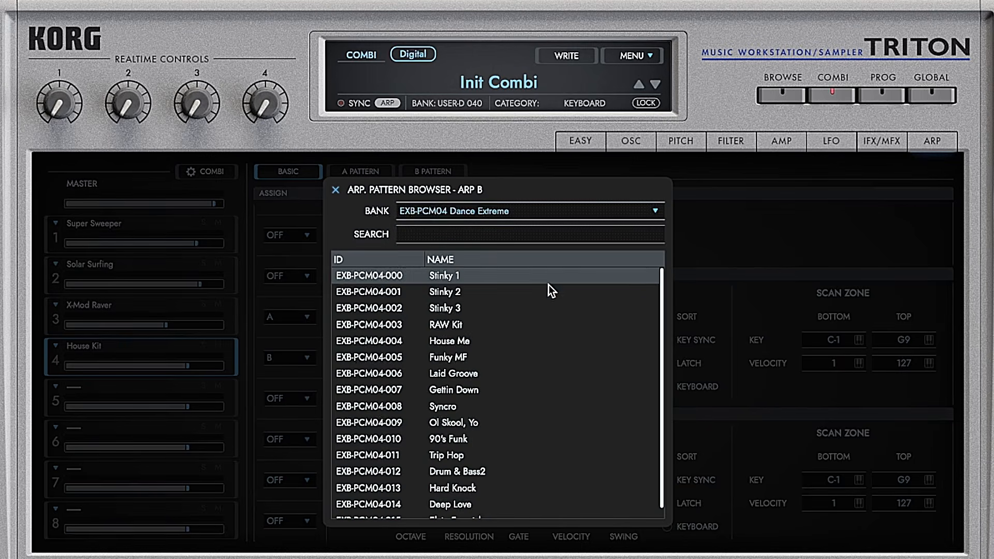
{"action": "left_click", "coordinate": [485, 326]}
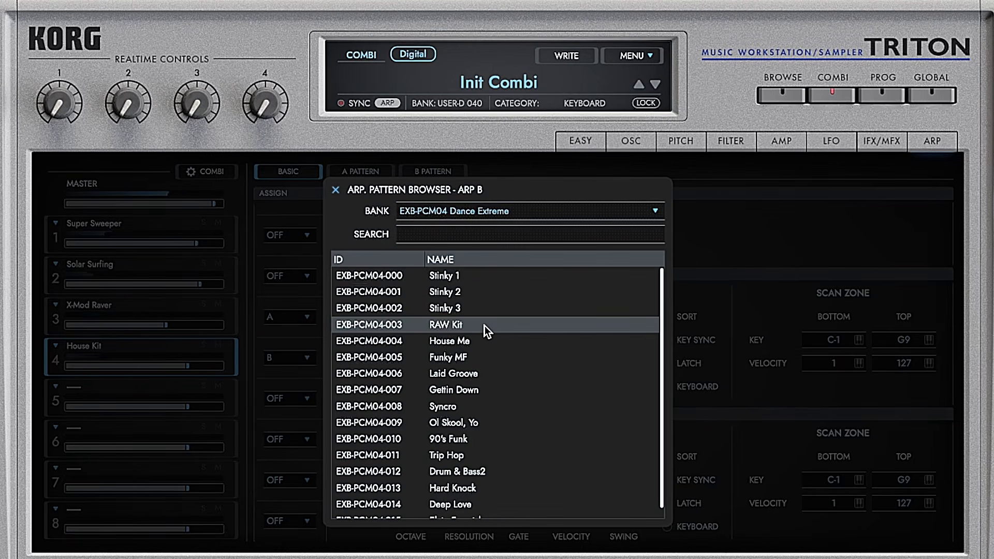
{"action": "double_click", "coordinate": [485, 326]}
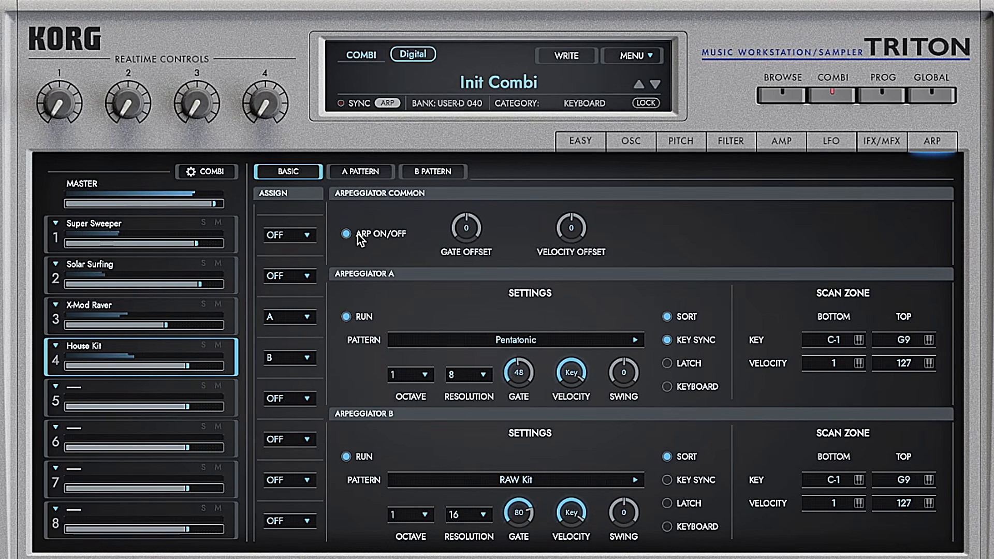
Lower the volume of timbre 4 and slightly reduce the volume of timbre 3
{"action": "left_click_drag", "start_coordinate": [186, 370], "coordinate": [173, 372]}
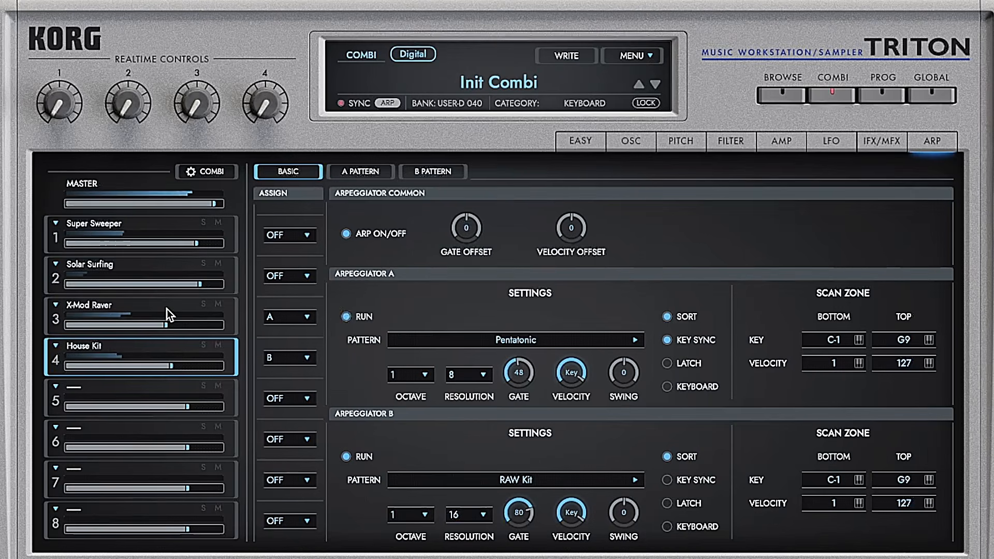
{"action": "left_click_drag", "start_coordinate": [168, 310], "coordinate": [164, 310]}
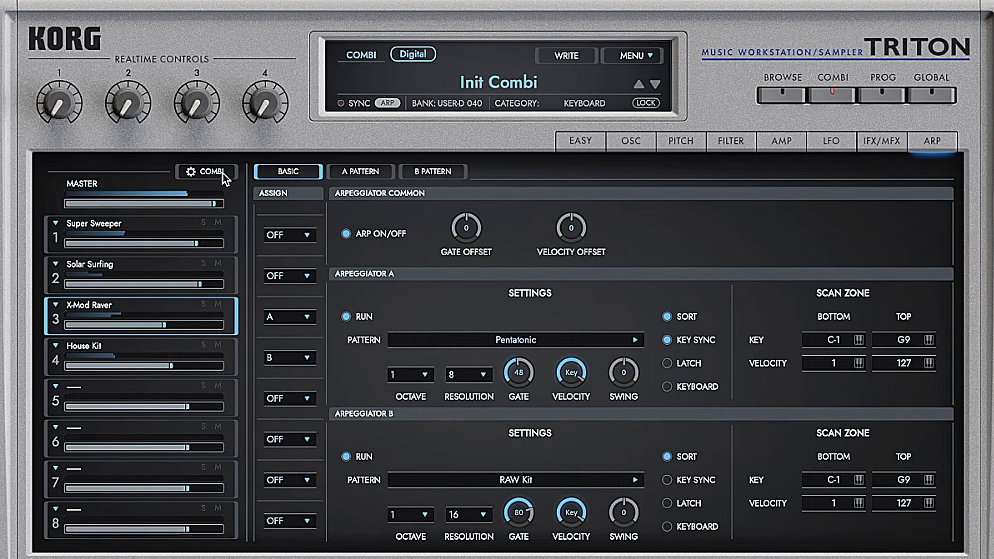
On timbre 3's Easy page, lower oscillator 1's low-pass filter cutoff and set its LPF INT to -1
{"action": "left_click", "coordinate": [740, 145]}
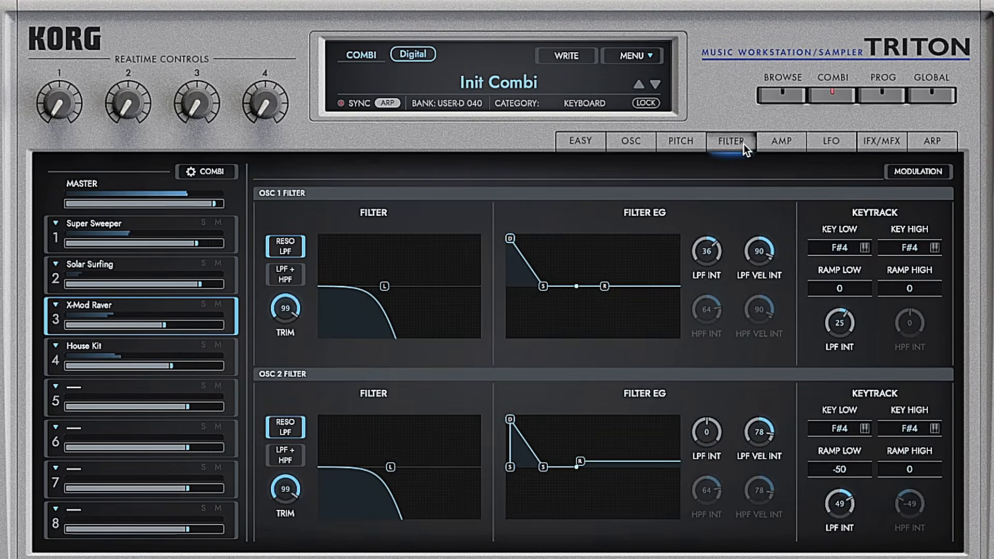
{"action": "left_click", "coordinate": [627, 141]}
{"action": "left_click", "coordinate": [585, 142]}
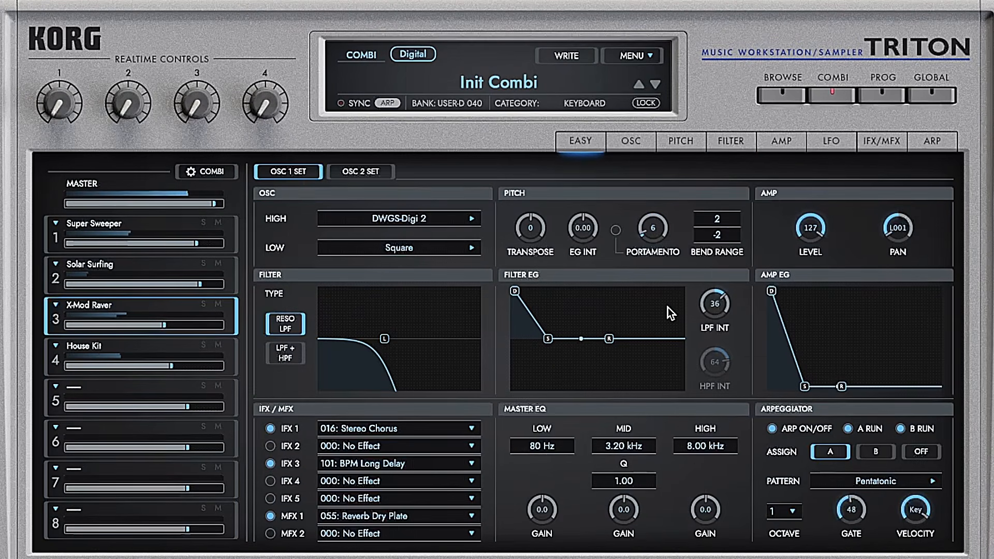
{"action": "mouse_move", "coordinate": [384, 339]}
{"action": "left_mouse_down"}
{"action": "mouse_move", "coordinate": [356, 338]}
{"action": "mouse_move", "coordinate": [367, 338]}
{"action": "left_mouse_up"}
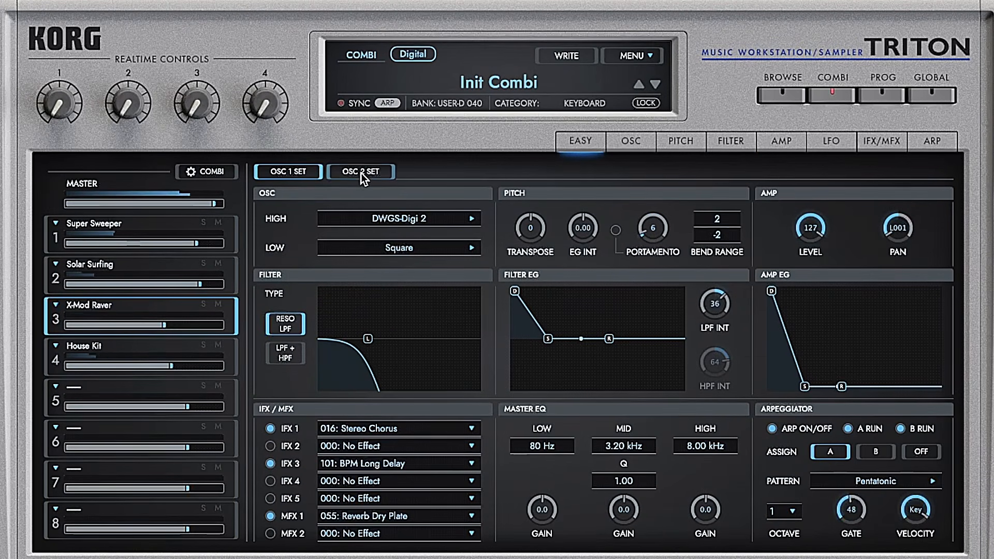
{"action": "left_click", "coordinate": [362, 172]}
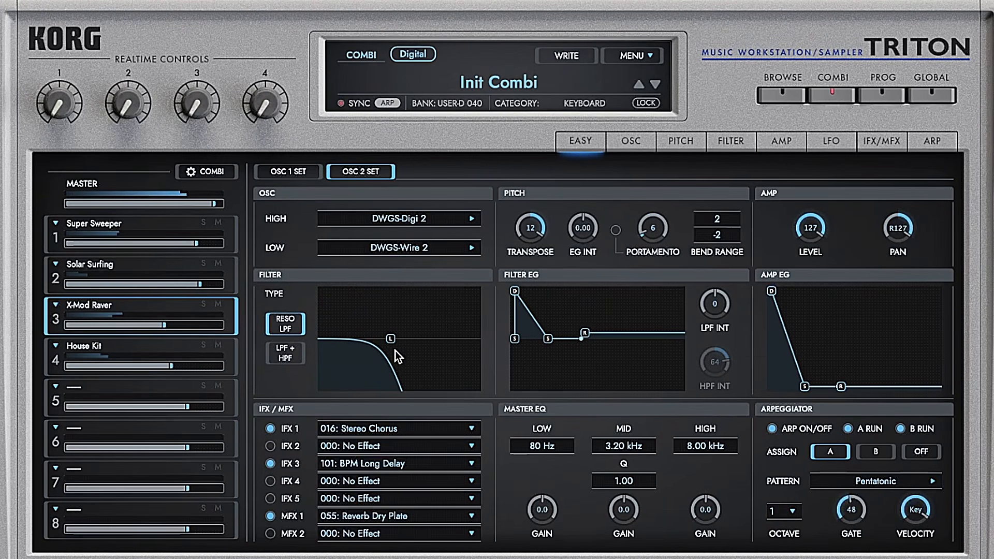
{"action": "left_click", "coordinate": [310, 172]}
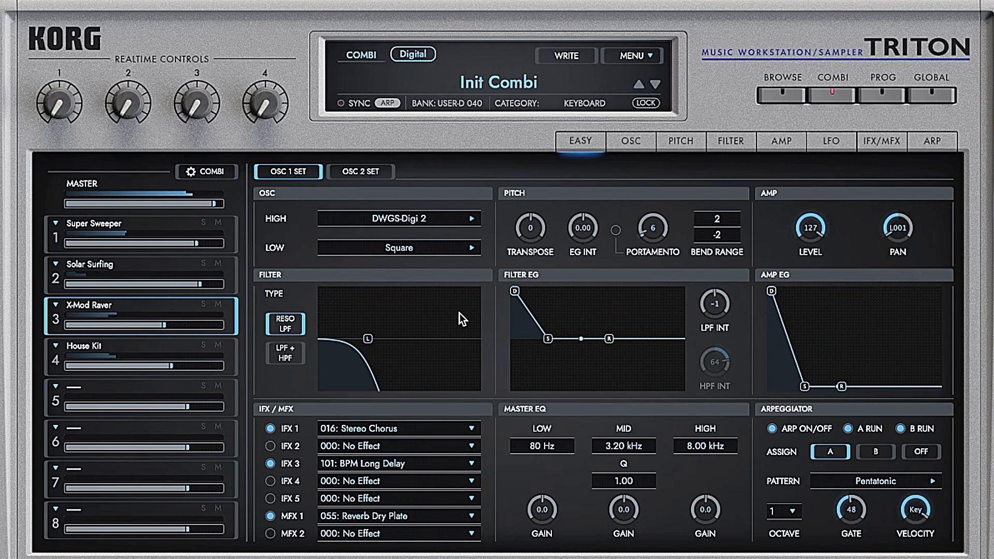
{"action": "left_click_drag", "start_coordinate": [368, 338], "coordinate": [382, 289]}
Lower timbre 3's filter cutoffs further, setting oscillator 2's frequency to about 8, and mute the timbre
{"action": "left_click", "coordinate": [360, 175]}
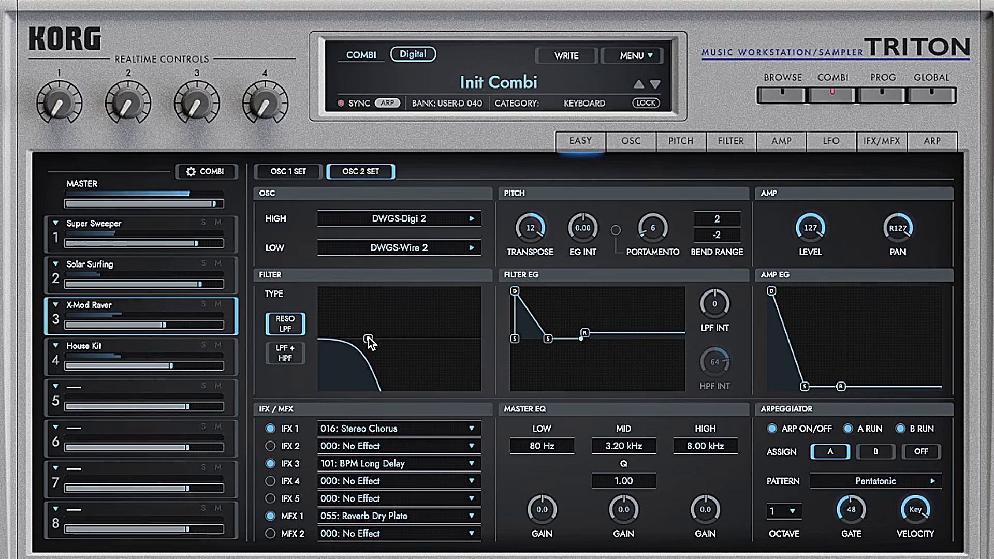
{"action": "left_click_drag", "start_coordinate": [368, 340], "coordinate": [326, 317]}
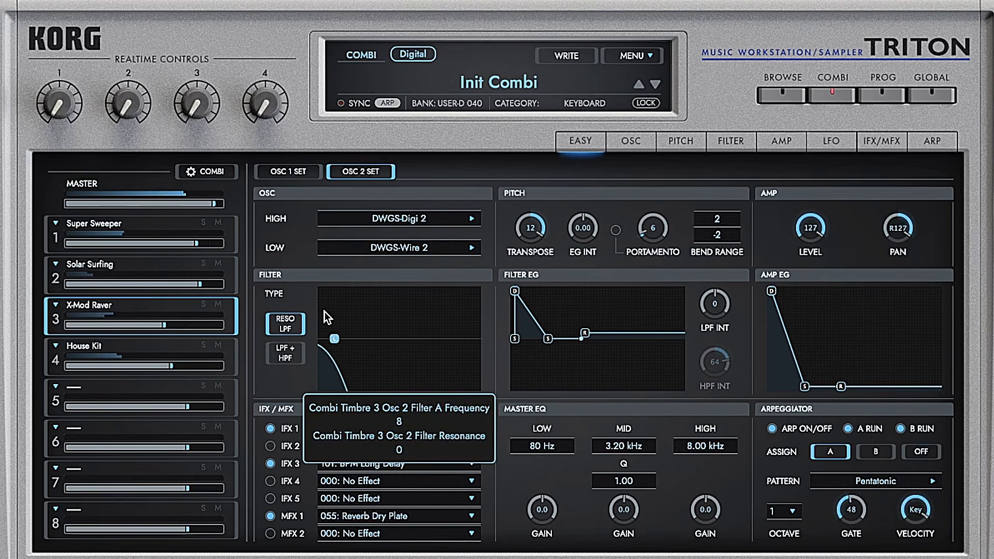
{"action": "left_click", "coordinate": [288, 171]}
{"action": "left_click_drag", "start_coordinate": [382, 290], "coordinate": [345, 368]}
{"action": "left_click", "coordinate": [56, 305]}
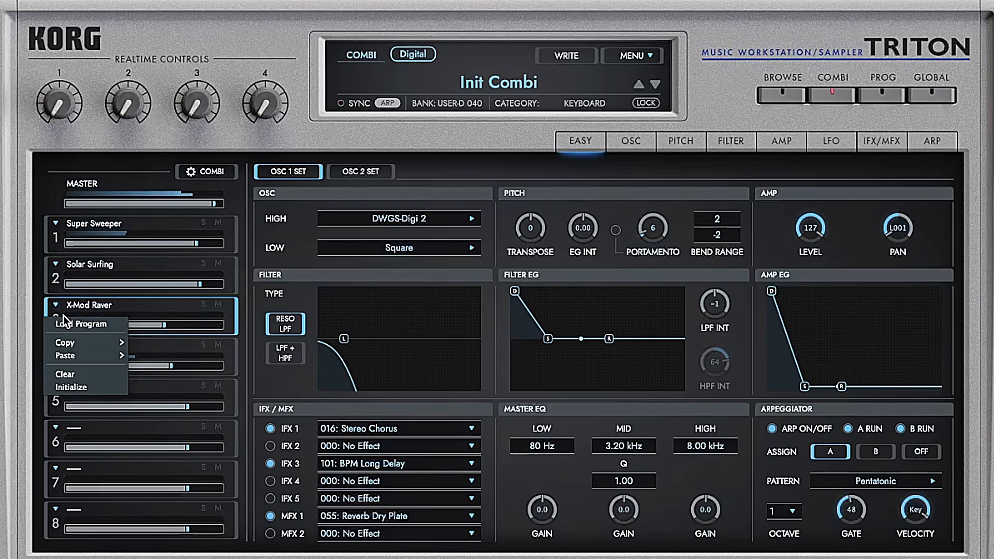
{"action": "left_click", "coordinate": [218, 305]}
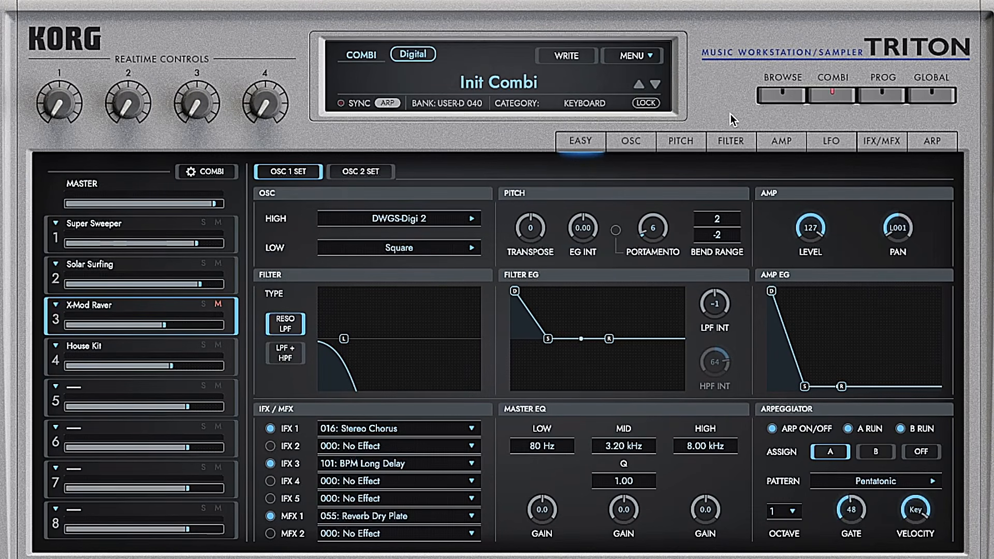
Write the combi to slot 040 of the USER D bank under the name SICK COMBI
{"action": "left_click", "coordinate": [569, 59]}
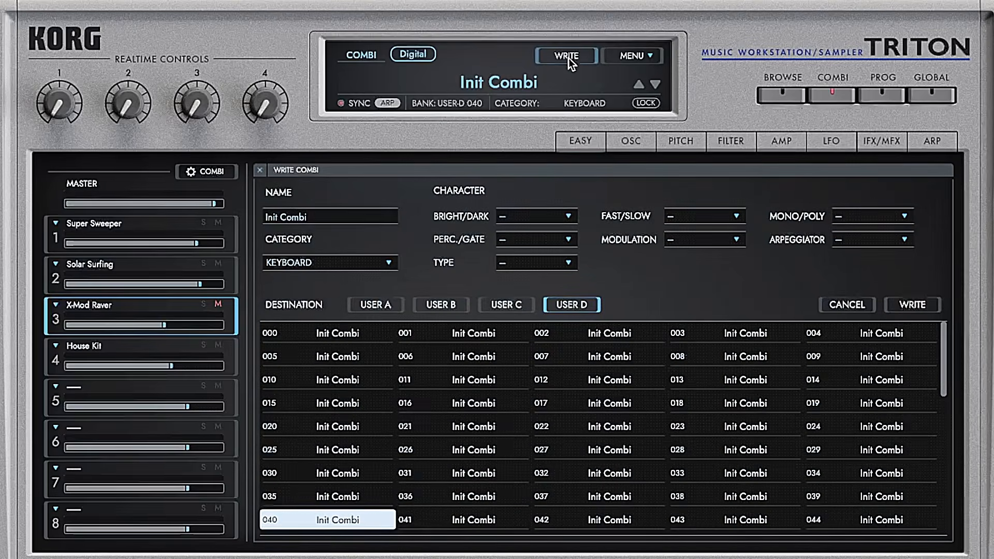
{"action": "left_click", "coordinate": [355, 215]}
{"action": "type", "text": "SICK COMBI"}
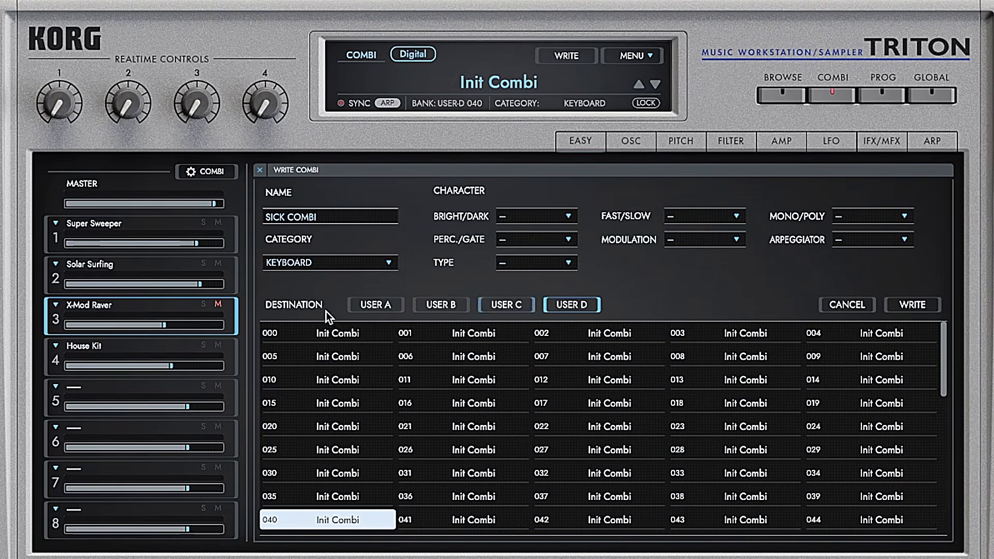
{"action": "left_click", "coordinate": [914, 306]}
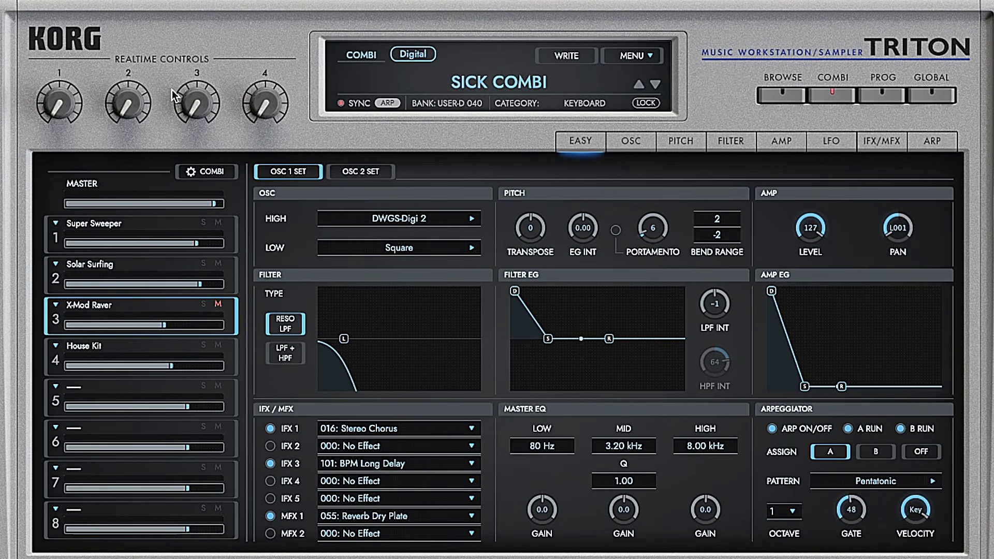
Assign realtime knob 1 to Master Volume and raise it to about 93
{"action": "right_click", "coordinate": [61, 102]}
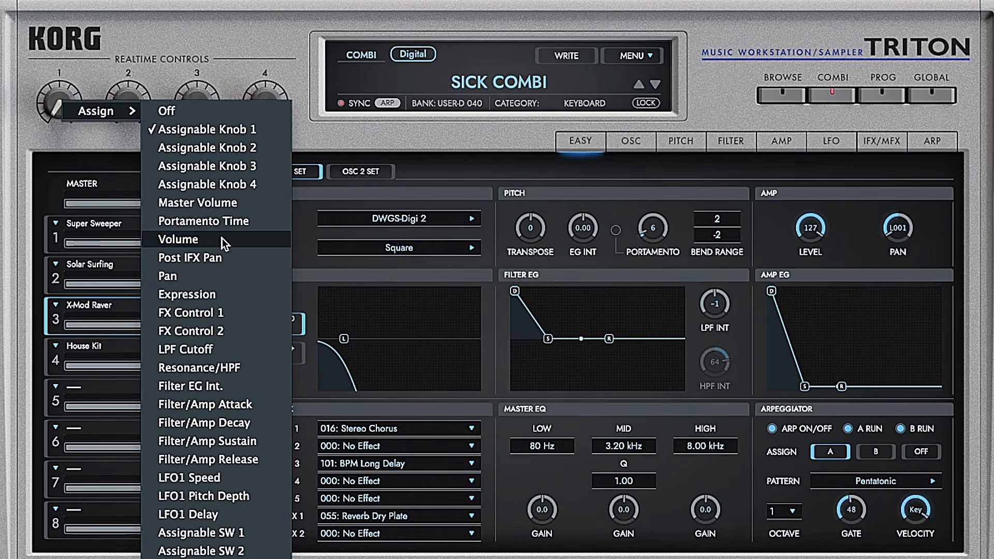
{"action": "mouse_move", "coordinate": [228, 558]}
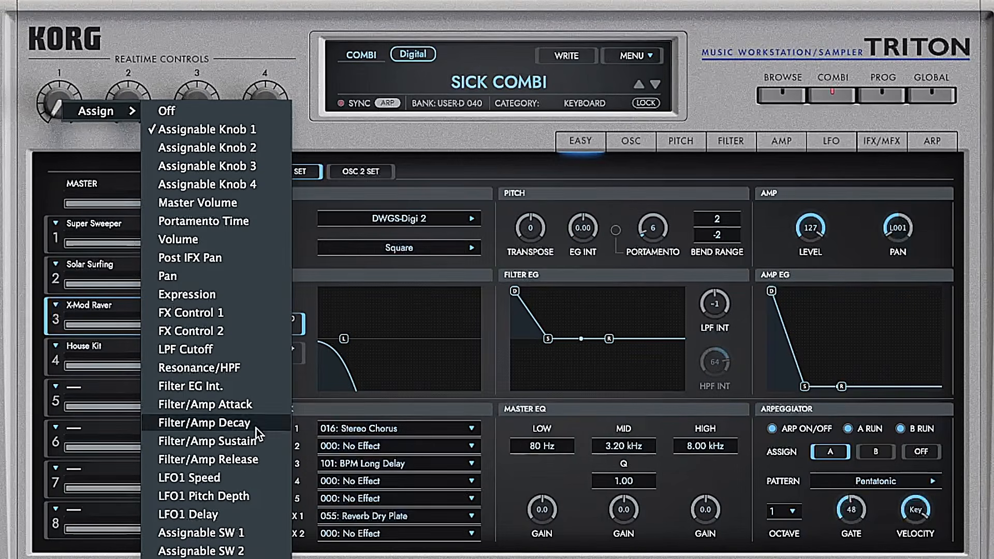
{"action": "left_click", "coordinate": [236, 208]}
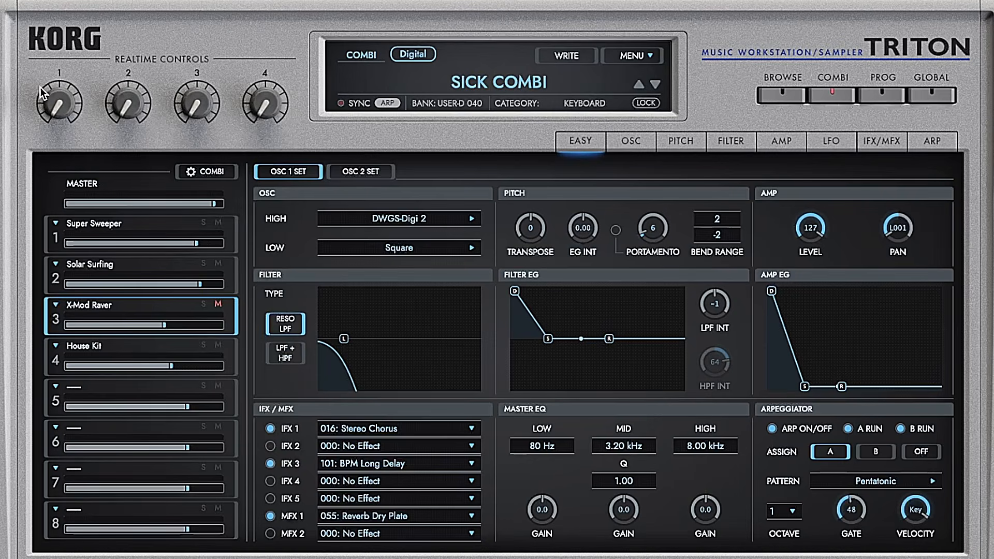
{"action": "left_click_drag", "start_coordinate": [67, 105], "coordinate": [87, 57]}
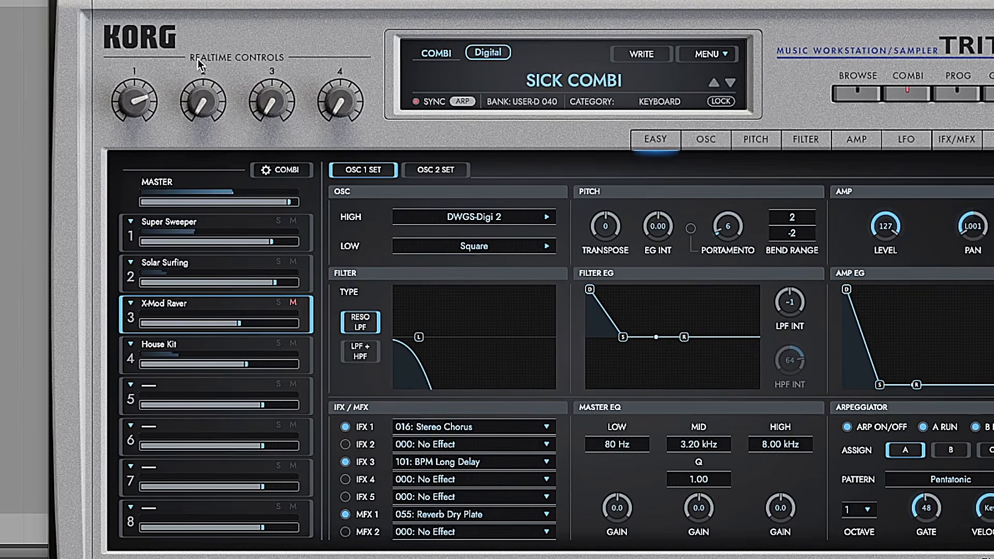
Assign realtime knob 2 to Expression and raise it to about 66
{"action": "right_click", "coordinate": [201, 97]}
{"action": "mouse_move", "coordinate": [234, 106]}
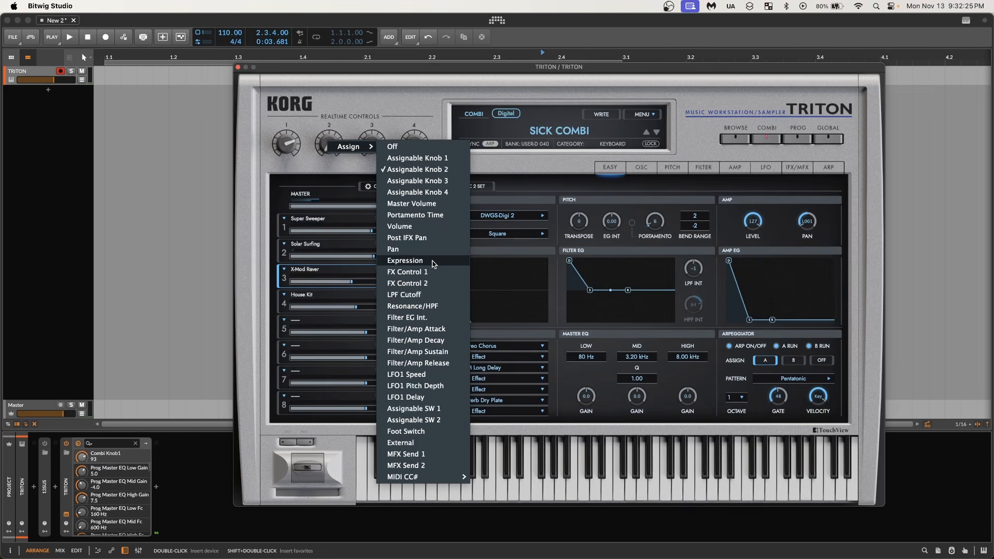
{"action": "left_click", "coordinate": [433, 260]}
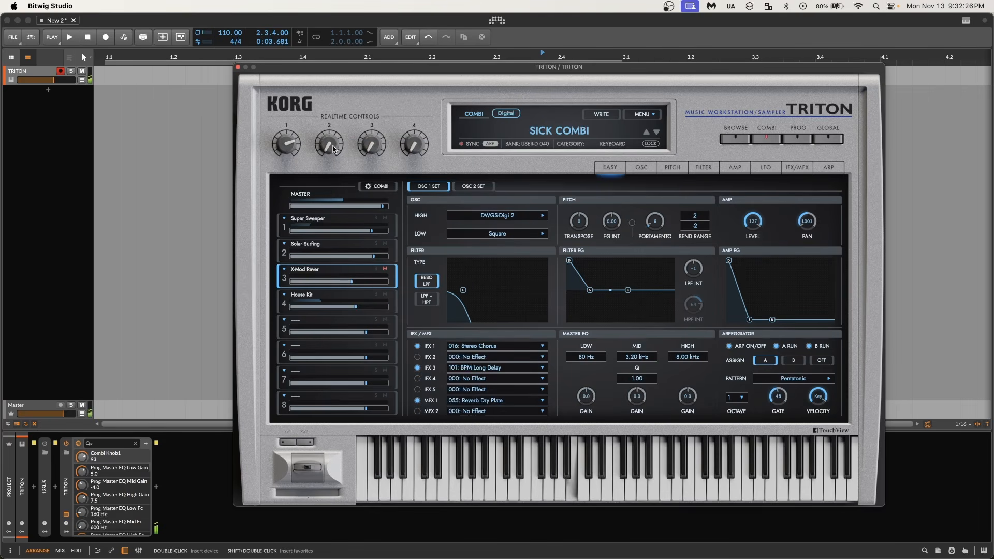
{"action": "left_click_drag", "start_coordinate": [337, 148], "coordinate": [338, 99]}
In Bitwig Studio, add an LFO modulator to the TRITON device and map it to Combi Knob2
{"action": "left_click", "coordinate": [66, 532]}
{"action": "left_click", "coordinate": [80, 519]}
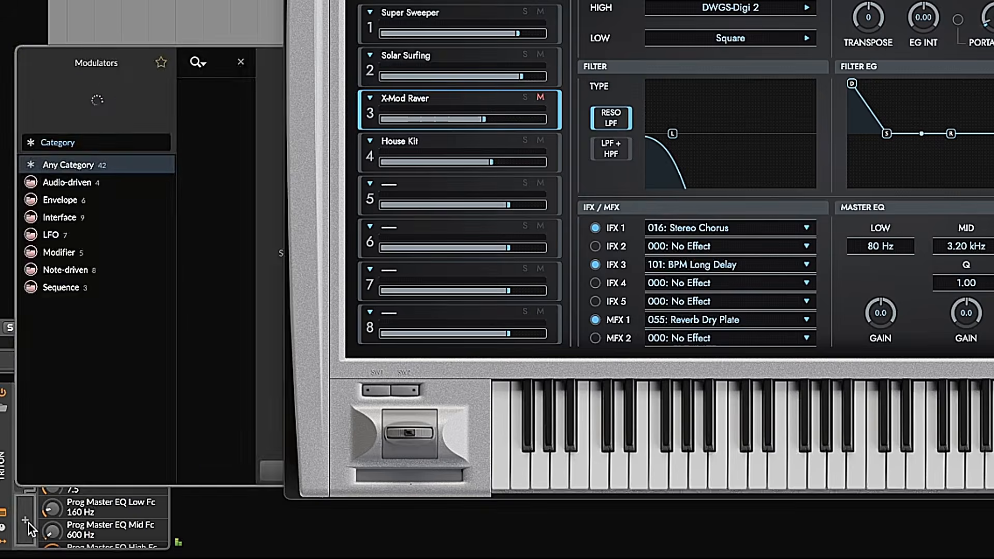
{"action": "type", "text": "lfo"}
{"action": "double_click", "coordinate": [254, 94]}
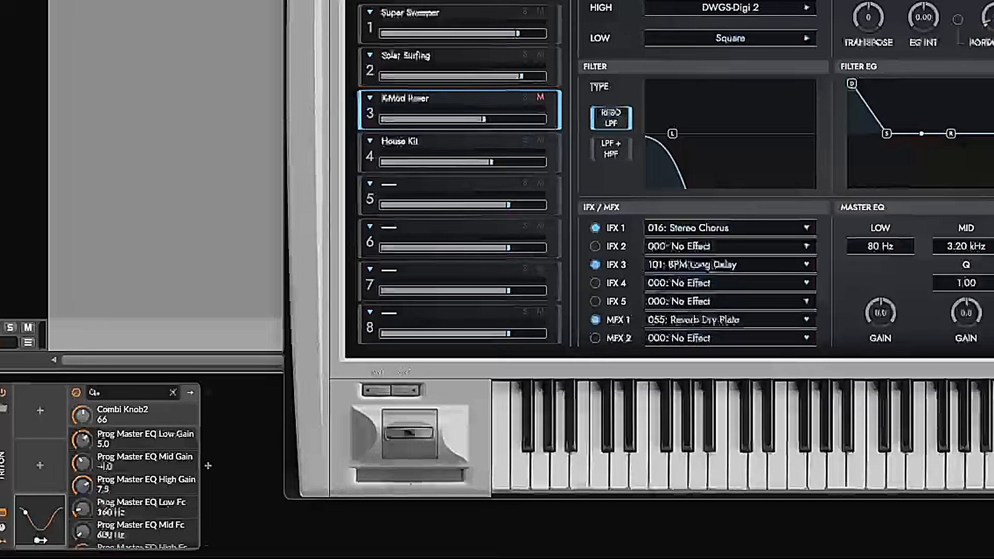
{"action": "left_click_drag", "start_coordinate": [82, 413], "coordinate": [82, 391]}
{"action": "left_click", "coordinate": [41, 540]}
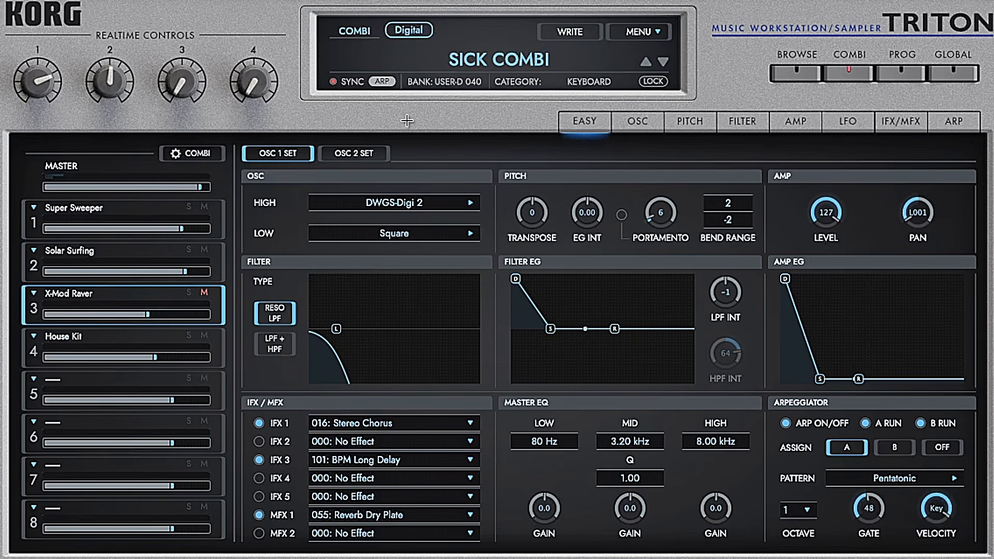
Initialize the current combi in the Triton plugin
{"action": "left_click", "coordinate": [646, 33]}
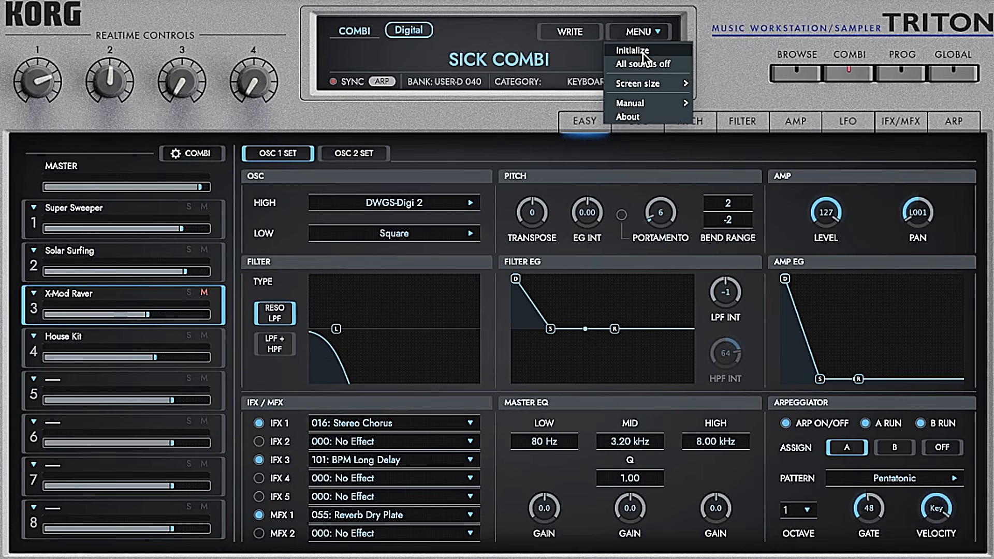
{"action": "left_click", "coordinate": [632, 50]}
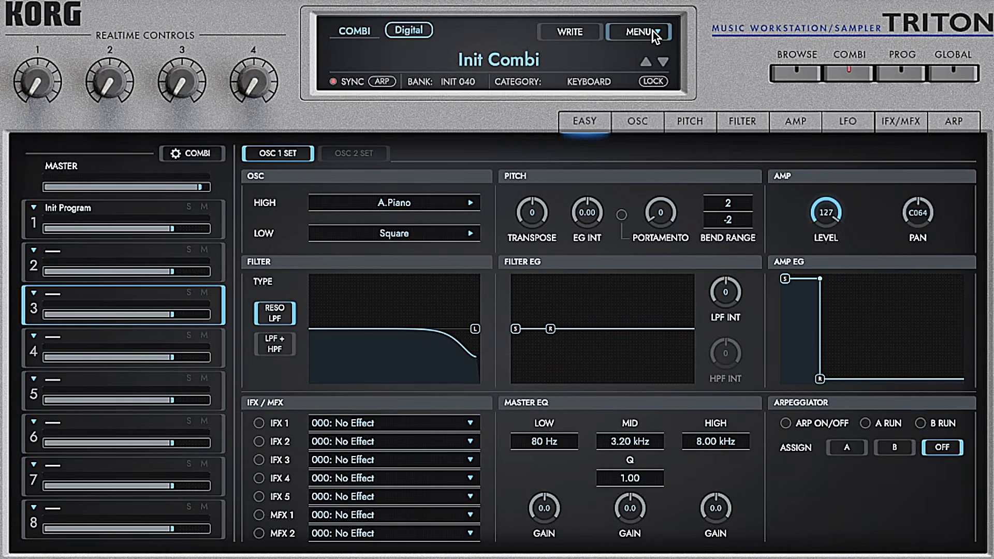
Switch the plugin's screen size to Large and back to Medium
{"action": "left_click", "coordinate": [656, 37]}
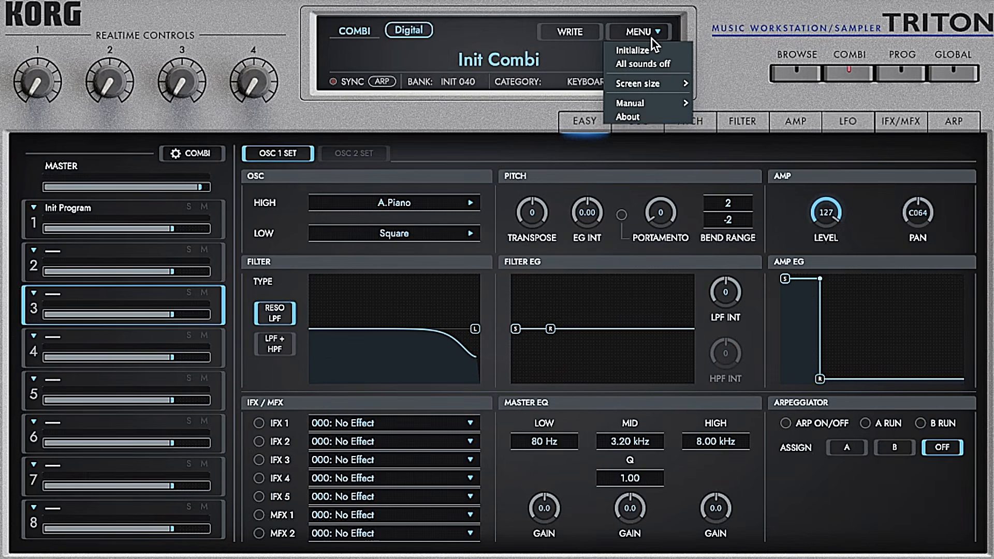
{"action": "mouse_move", "coordinate": [659, 84]}
{"action": "left_click", "coordinate": [726, 124]}
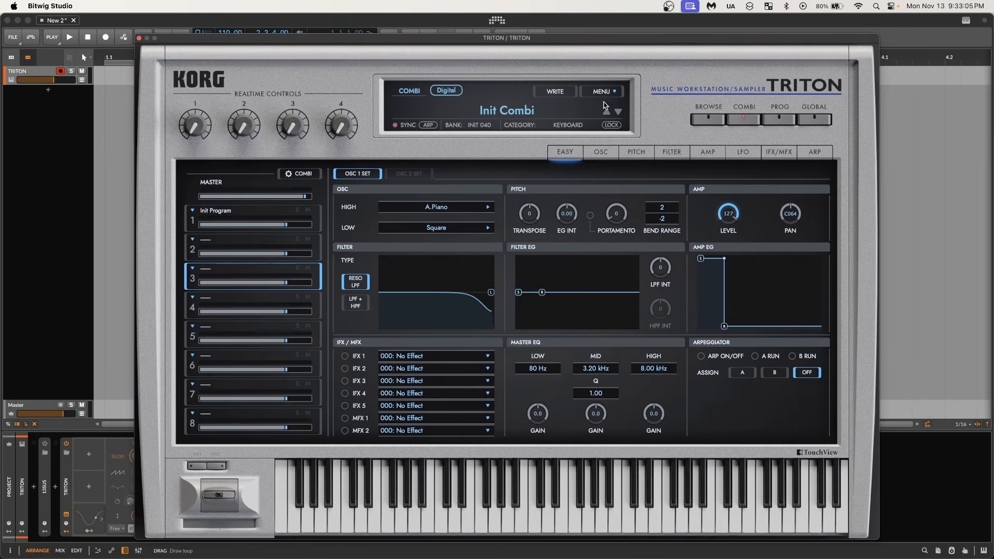
{"action": "left_click", "coordinate": [604, 91]}
{"action": "mouse_move", "coordinate": [621, 126]}
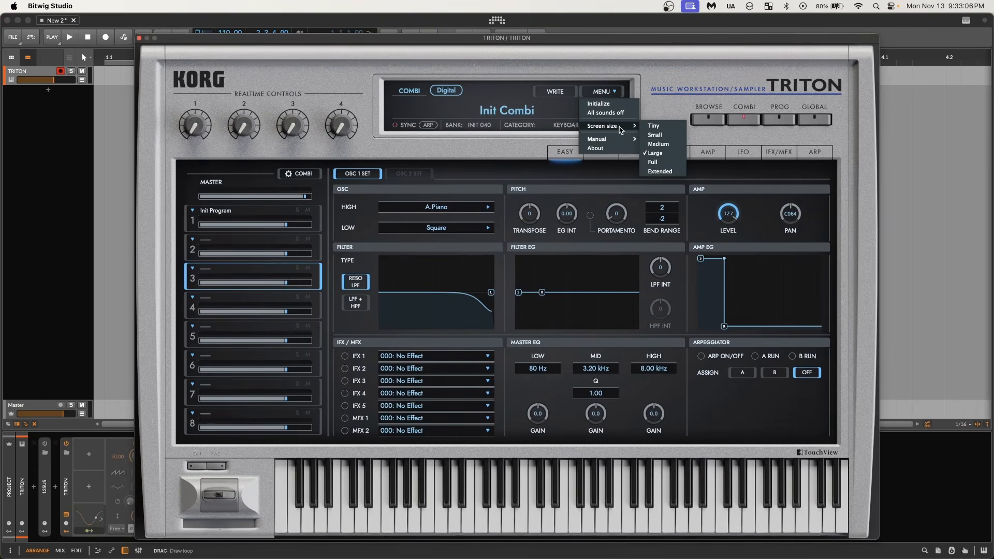
{"action": "left_click", "coordinate": [658, 144]}
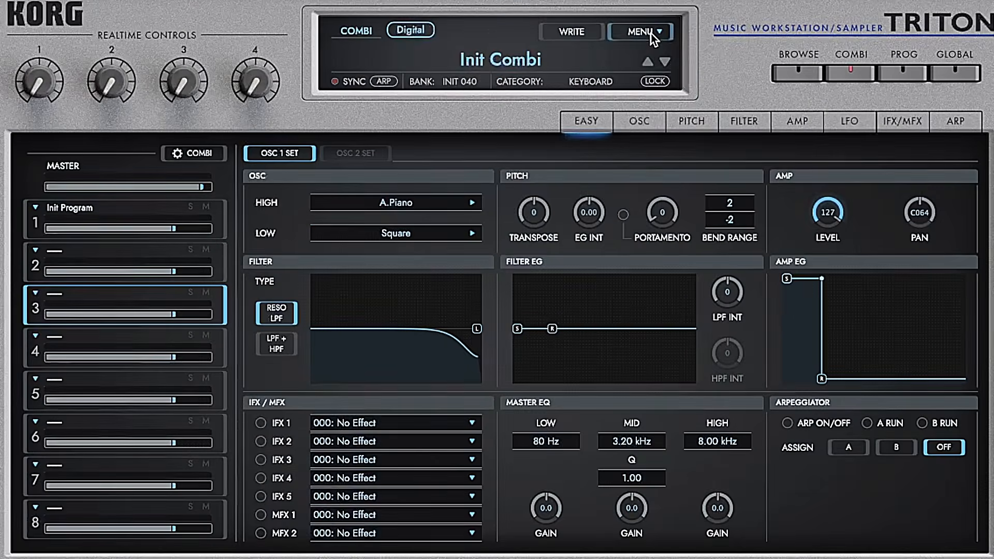
Look through the available manuals and open the original manual
{"action": "left_click", "coordinate": [651, 34]}
{"action": "mouse_move", "coordinate": [667, 101]}
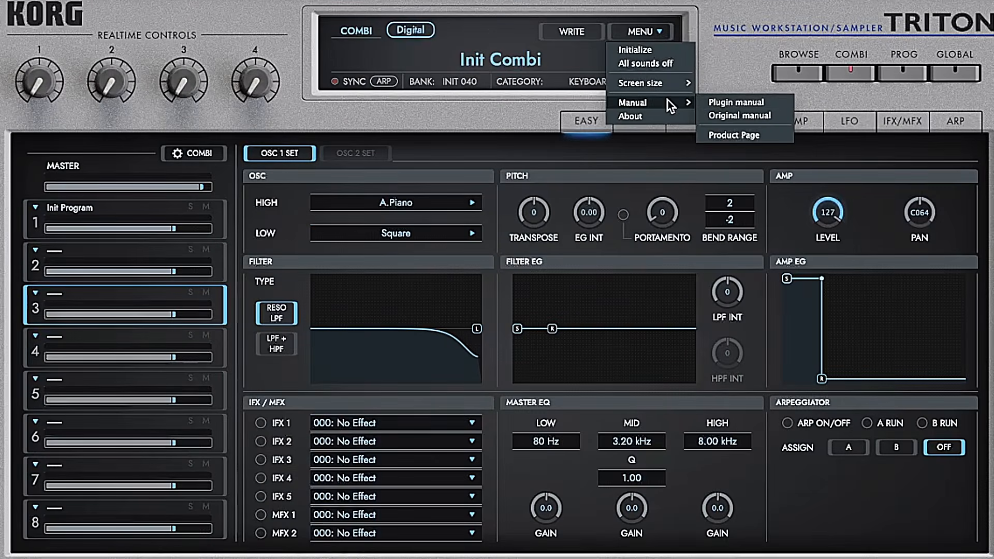
{"action": "left_click", "coordinate": [733, 115]}
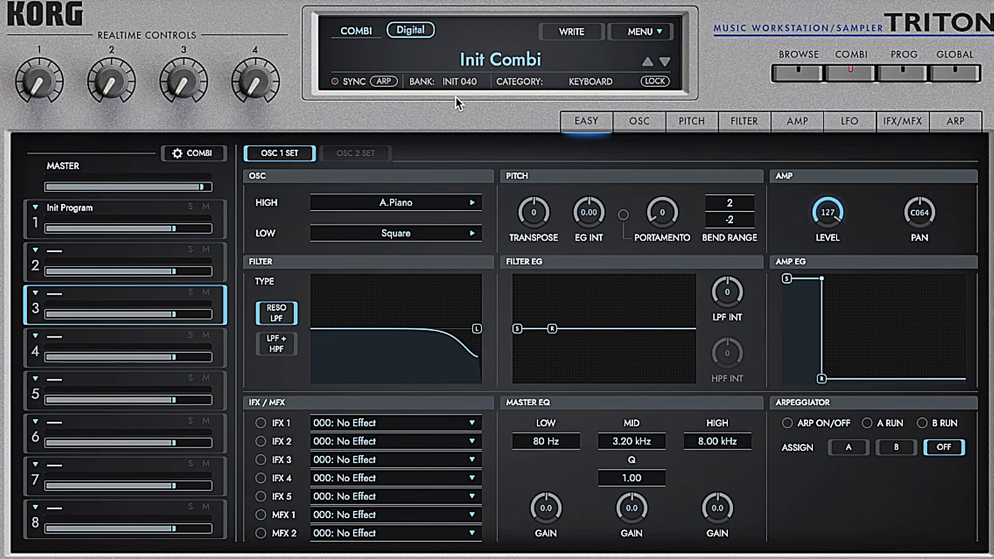
Switch the combi's output sound mode to Studio
{"action": "left_click", "coordinate": [424, 32]}
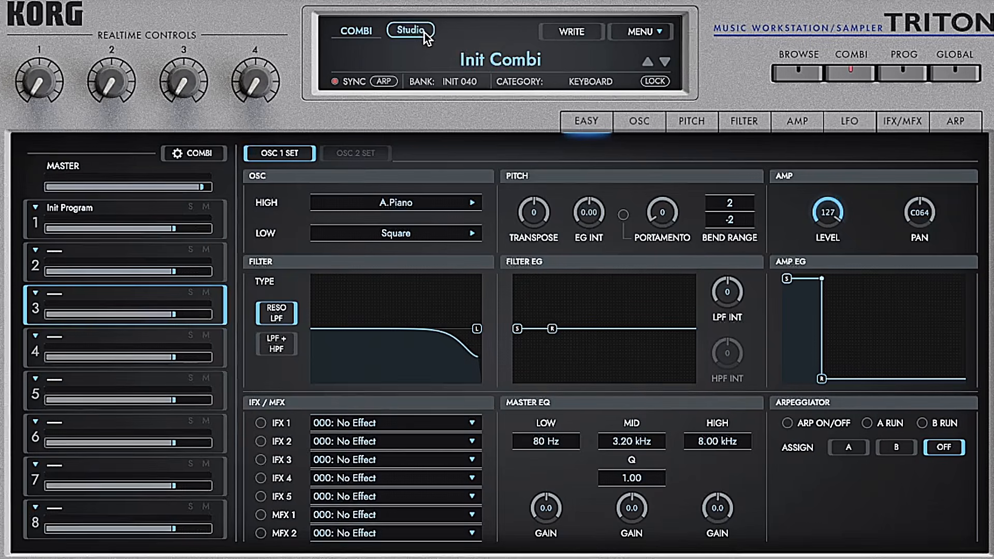